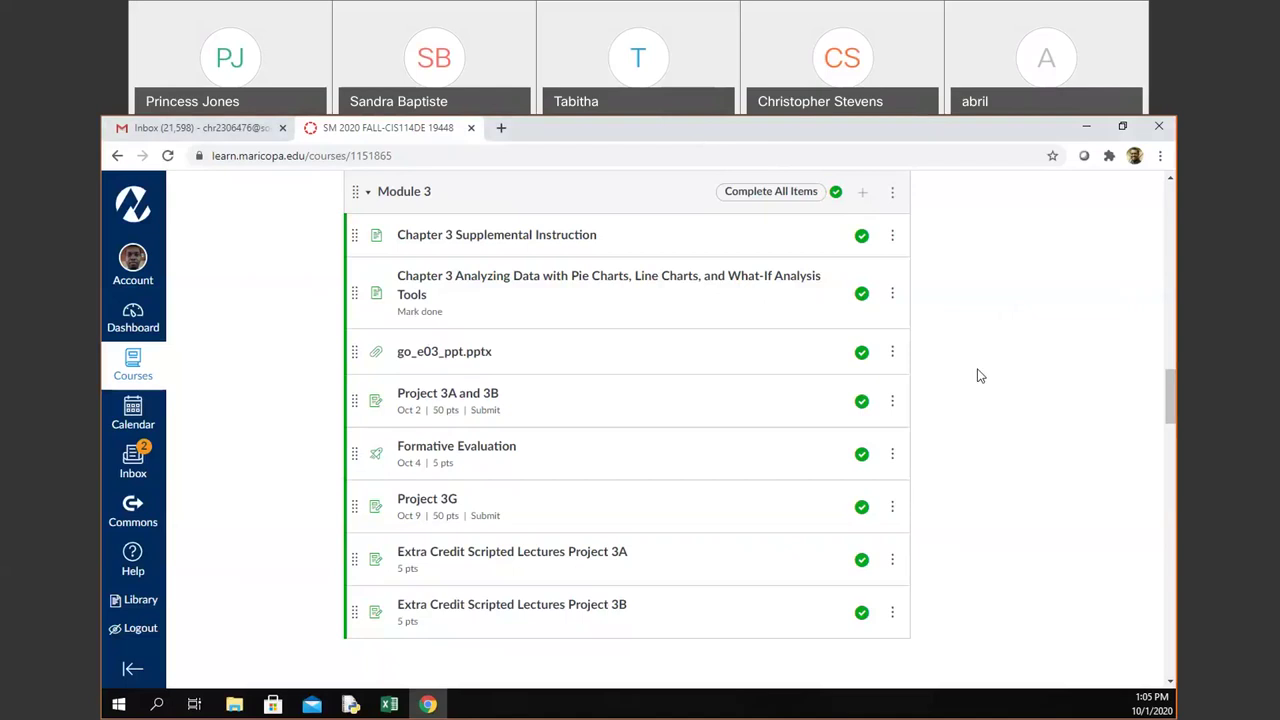
Open the Module 3 assignments Extra Credit Scripted Lectures Project 3A and Project 3B in separate browser tabs
scroll(978, 375, "up", 1)
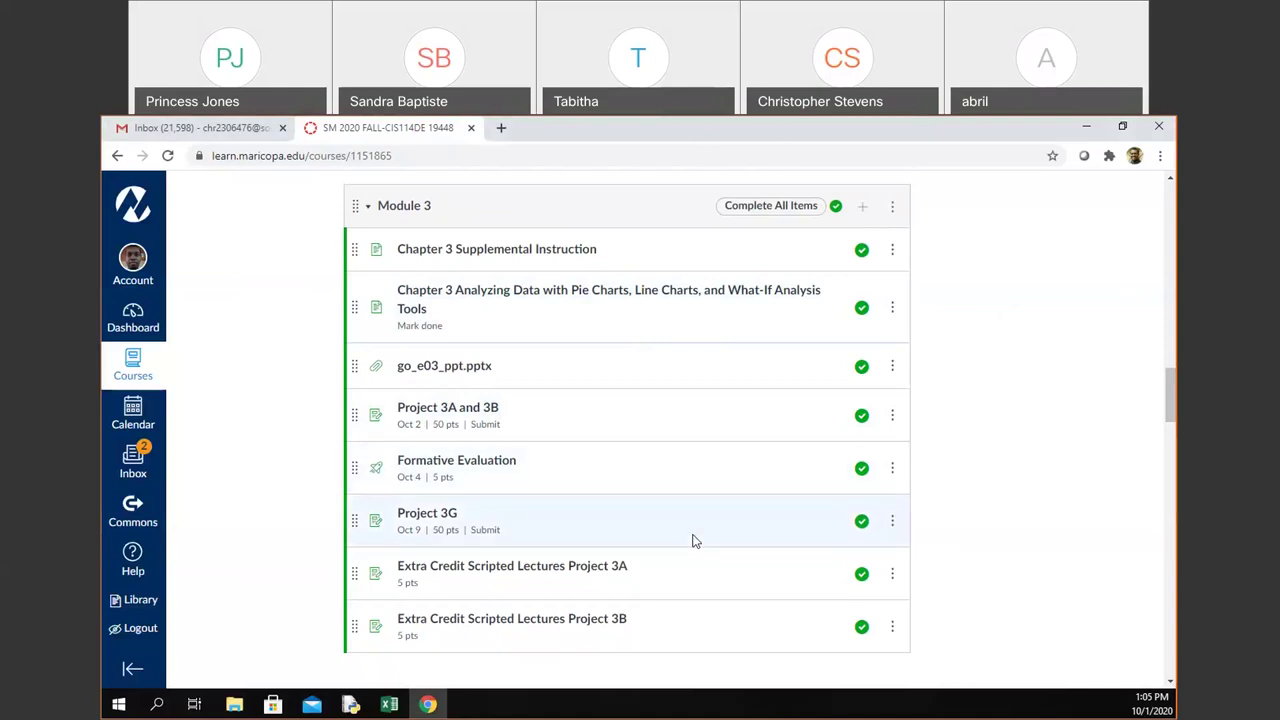
left_click(892, 578)
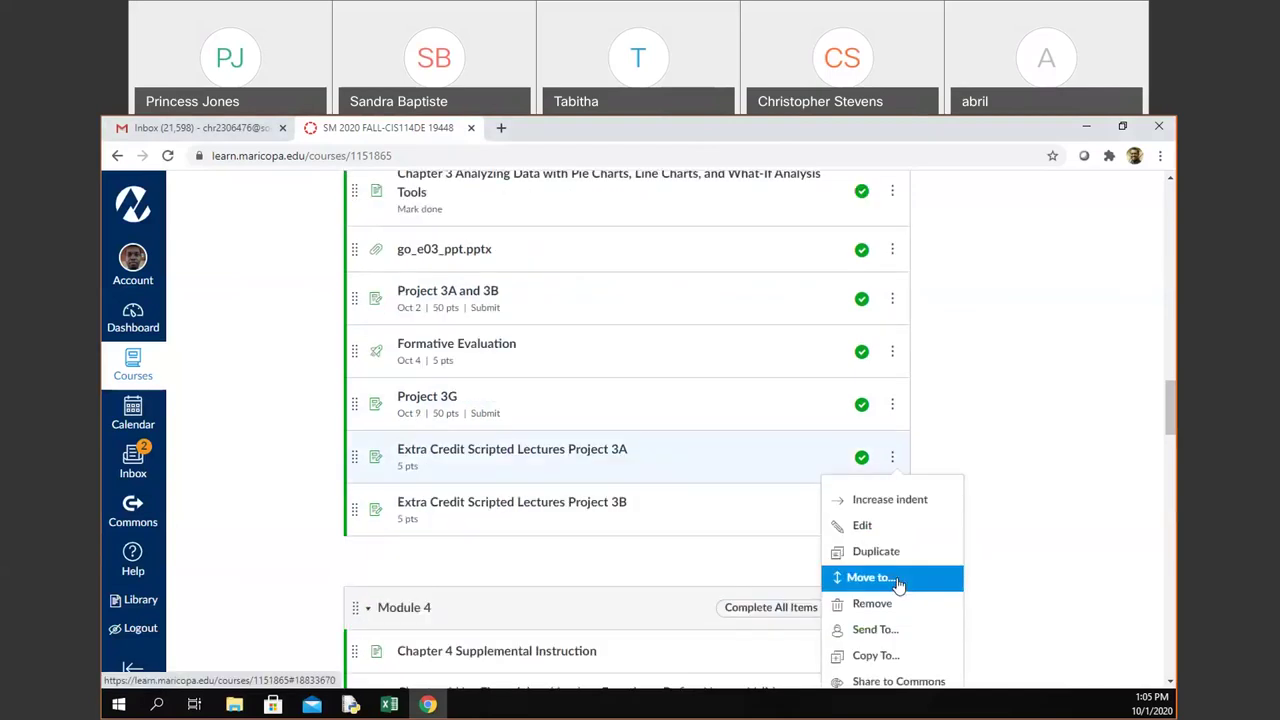
left_click(1049, 403)
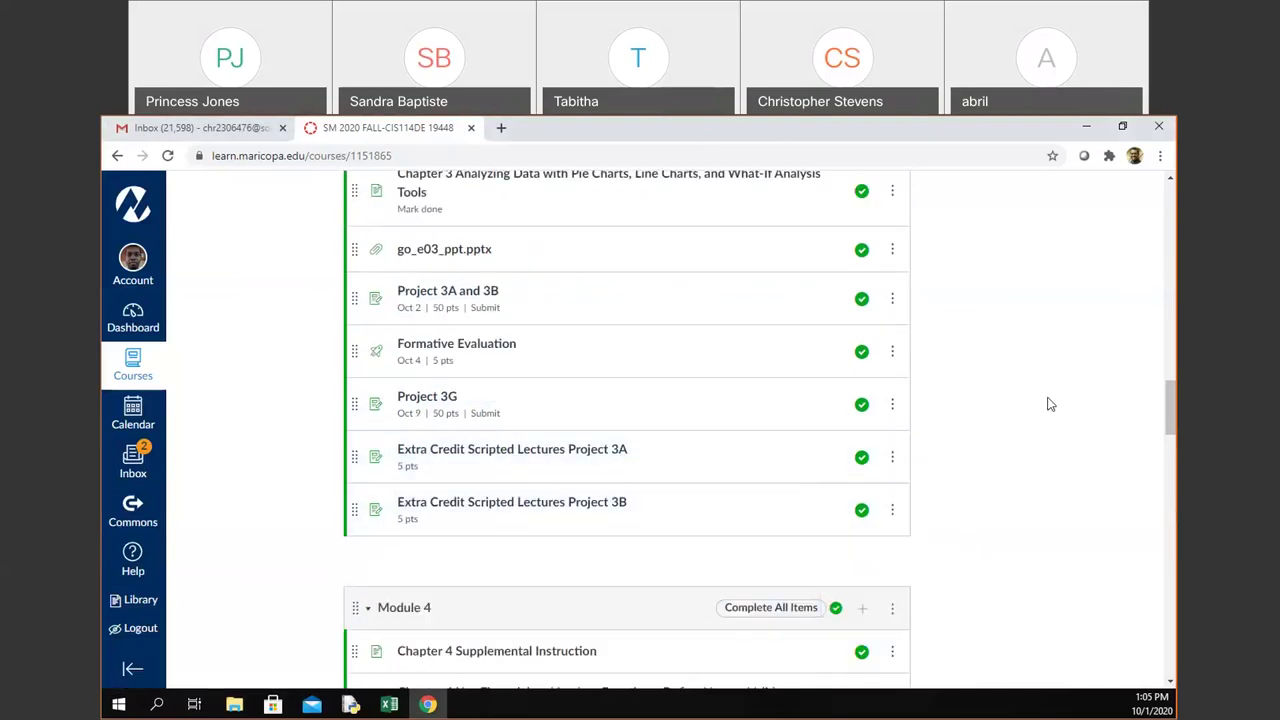
left_click(609, 453, "ctrl")
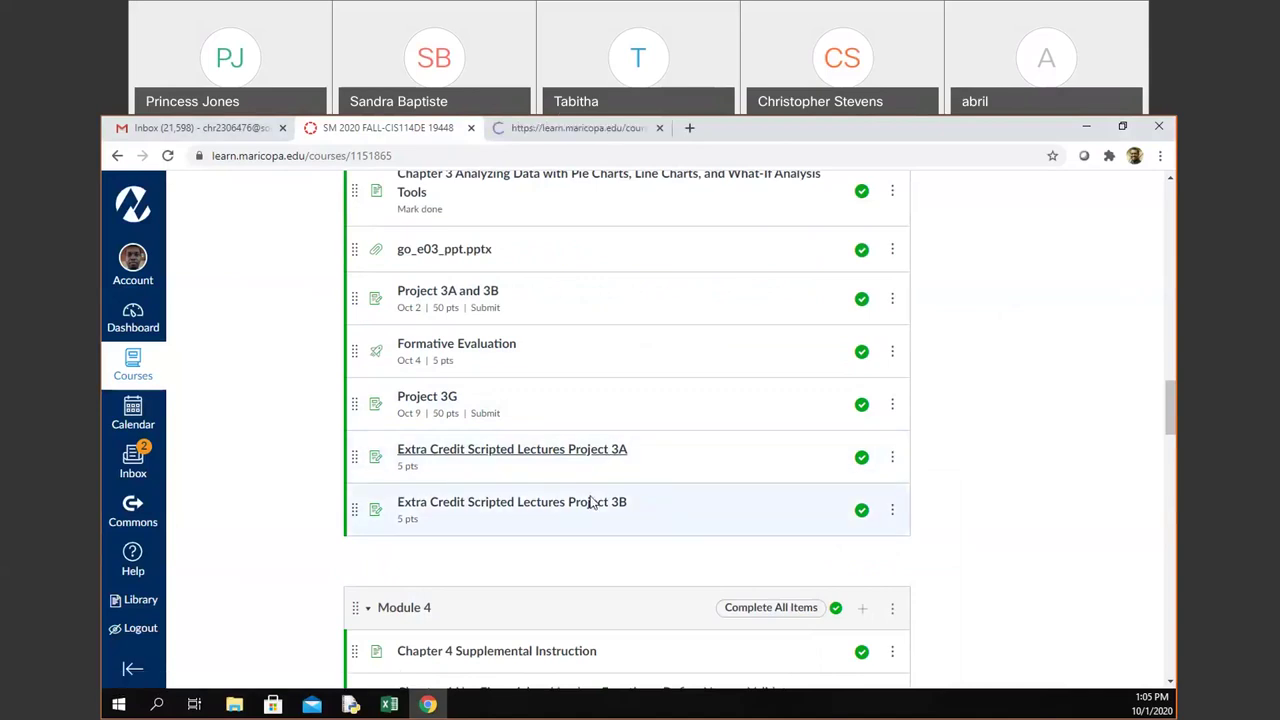
left_click(591, 505, "ctrl")
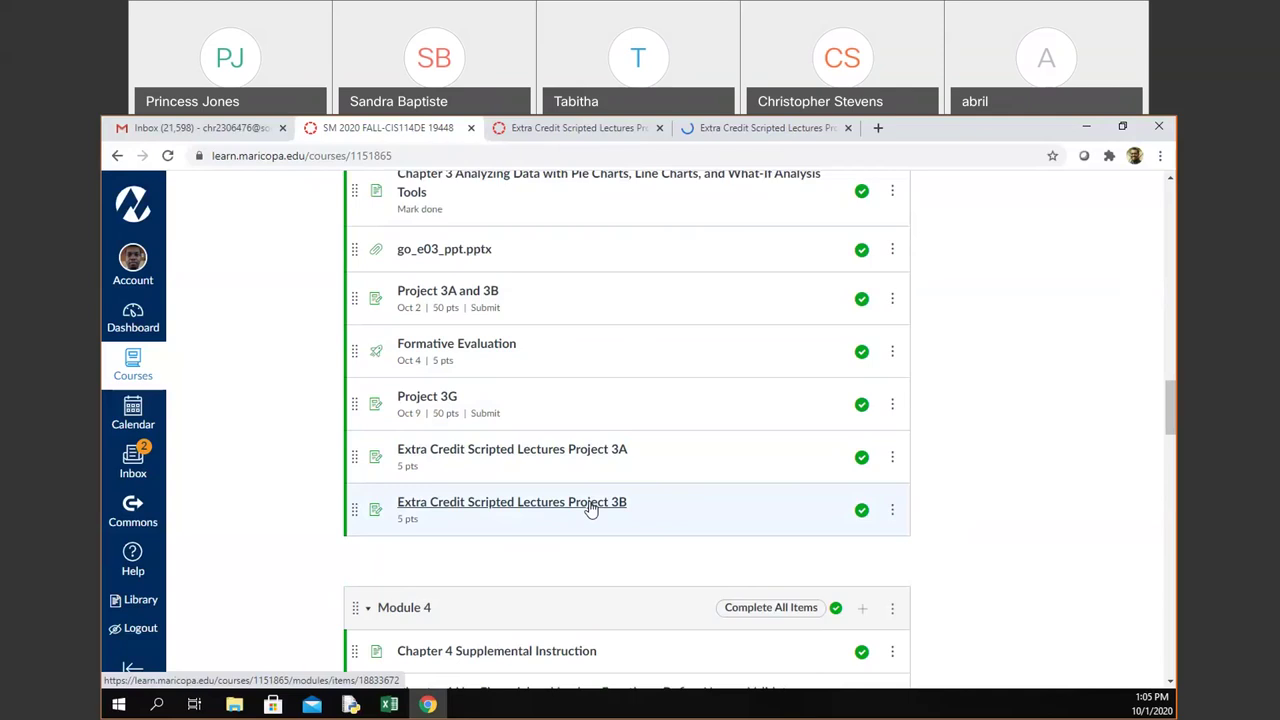
Edit the Extra Credit Scripted Lectures Project 3A assignment to use the Online submission type with File Uploads allowed
key("ctrl+Tab")
scroll(822, 608, "down", 3)
scroll(825, 520, "up", 3)
left_click(857, 276)
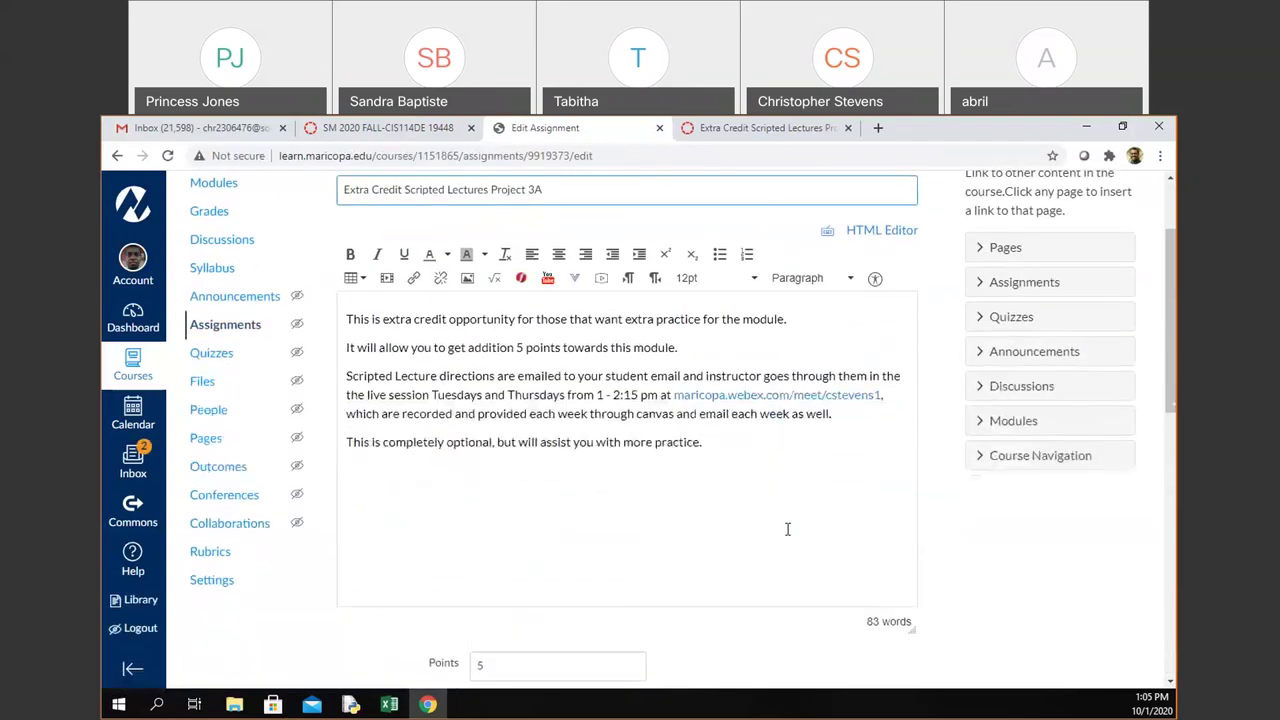
scroll(787, 529, "down", 5)
left_click(640, 335)
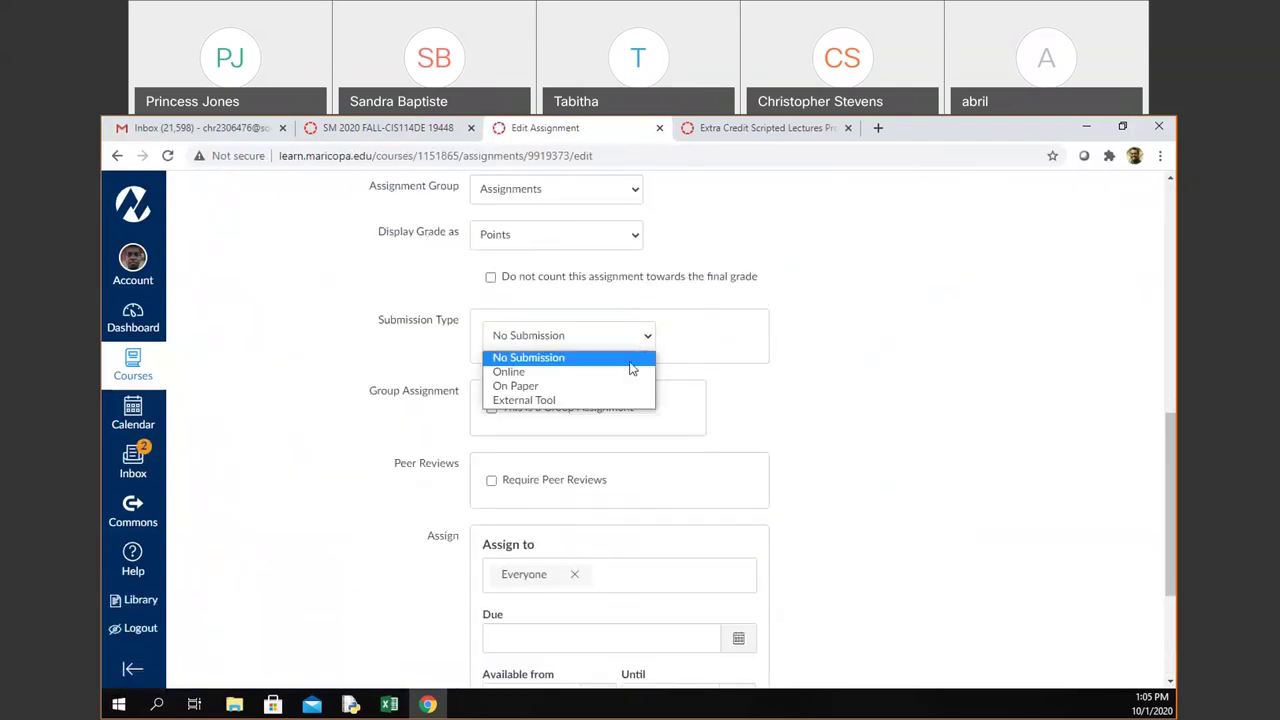
left_click(631, 379)
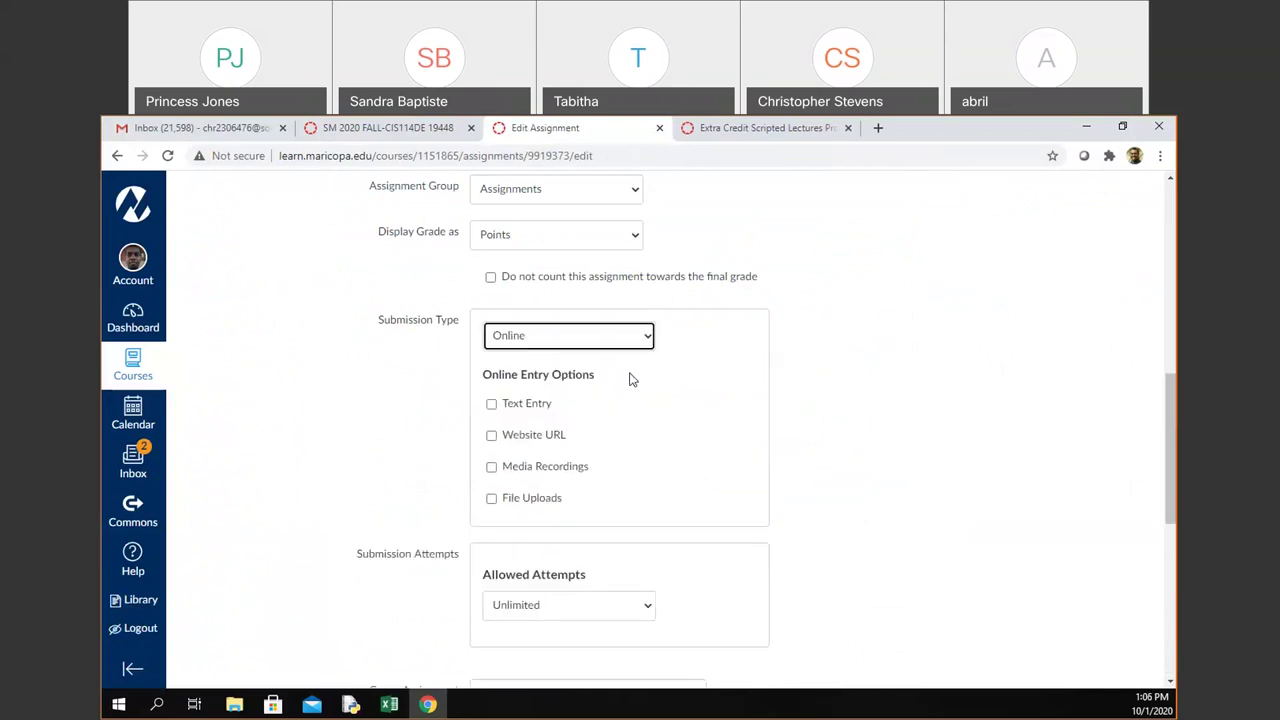
left_click(574, 497)
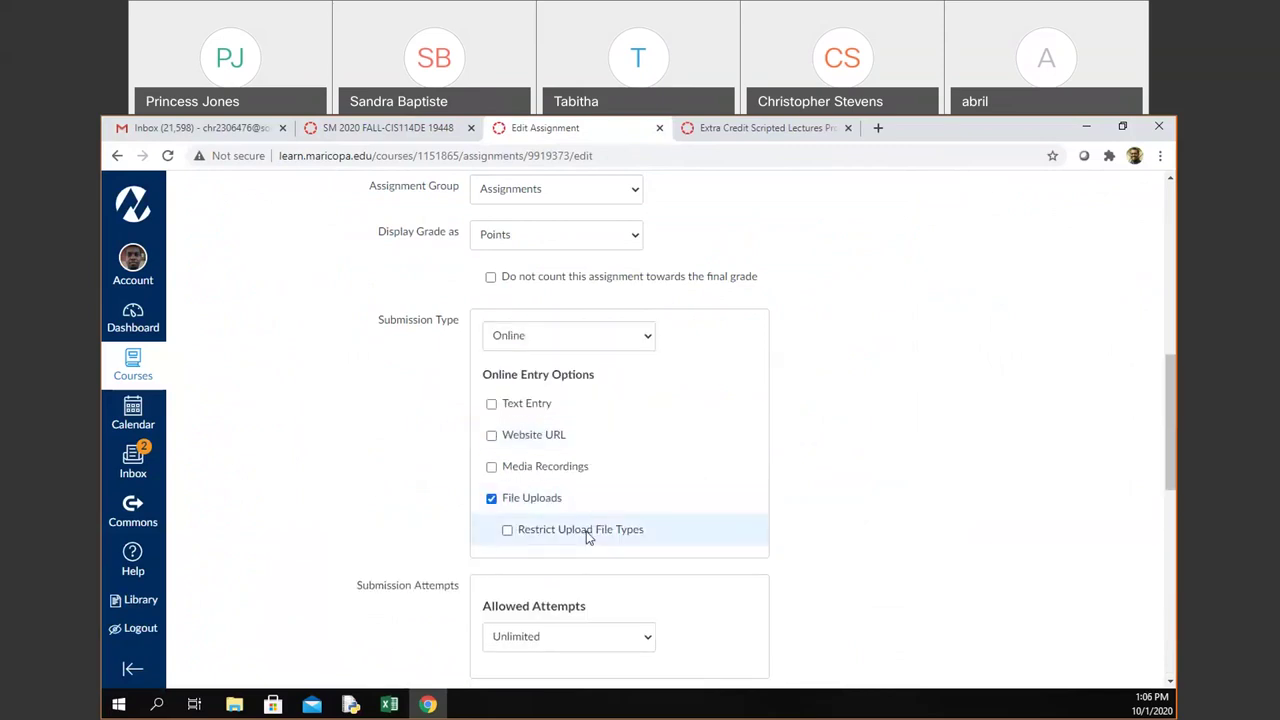
Try restricting the Project 3A upload file types to xlsx, and remove the restriction again
left_click(588, 537)
left_click(597, 562)
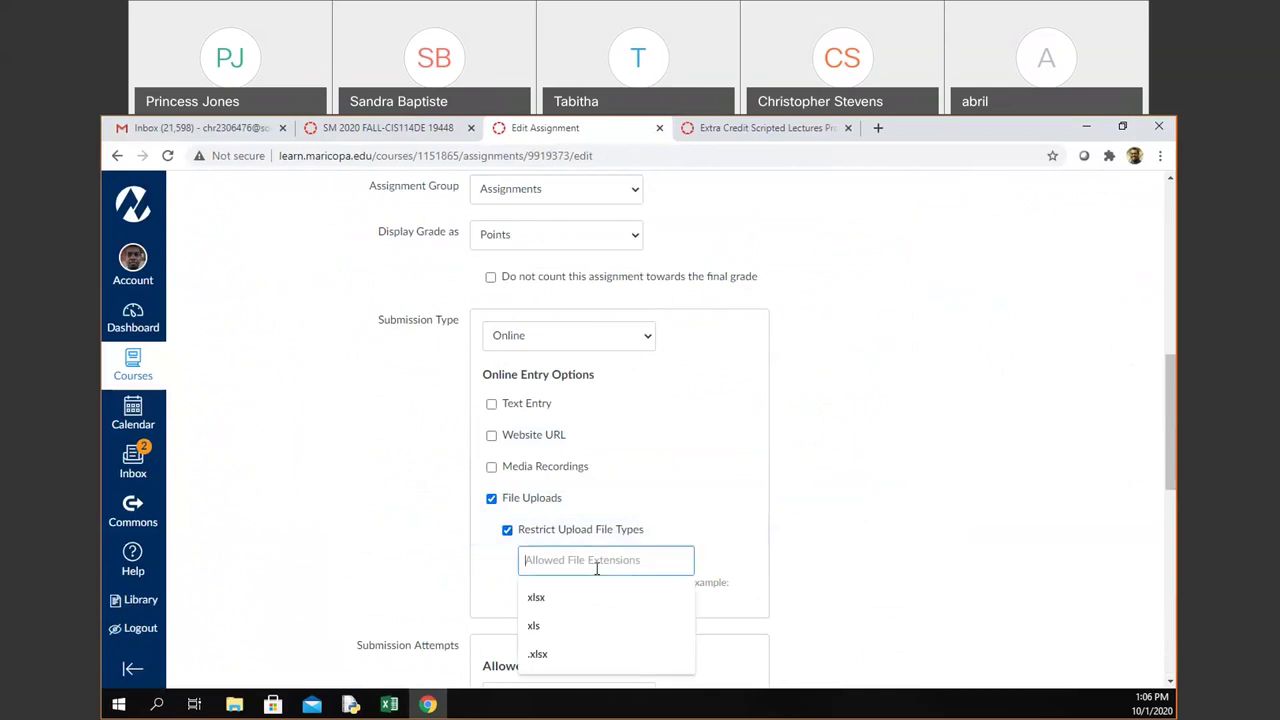
key("Down")
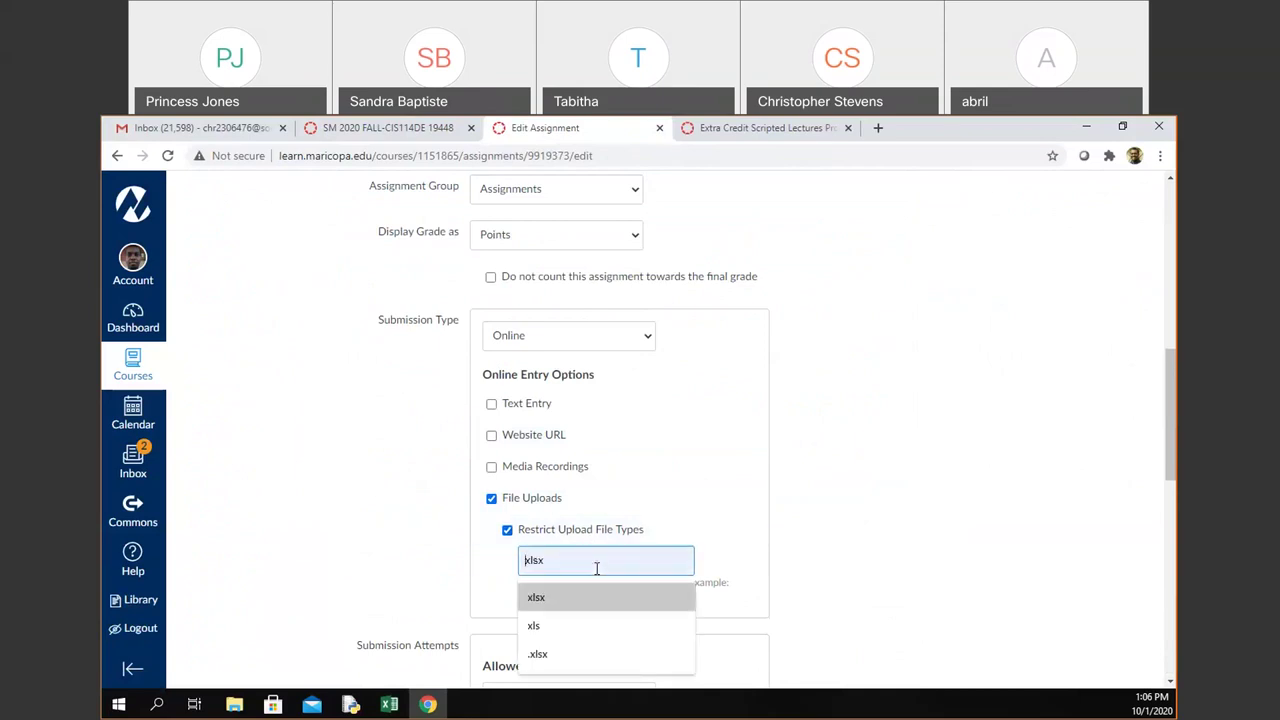
key("Tab")
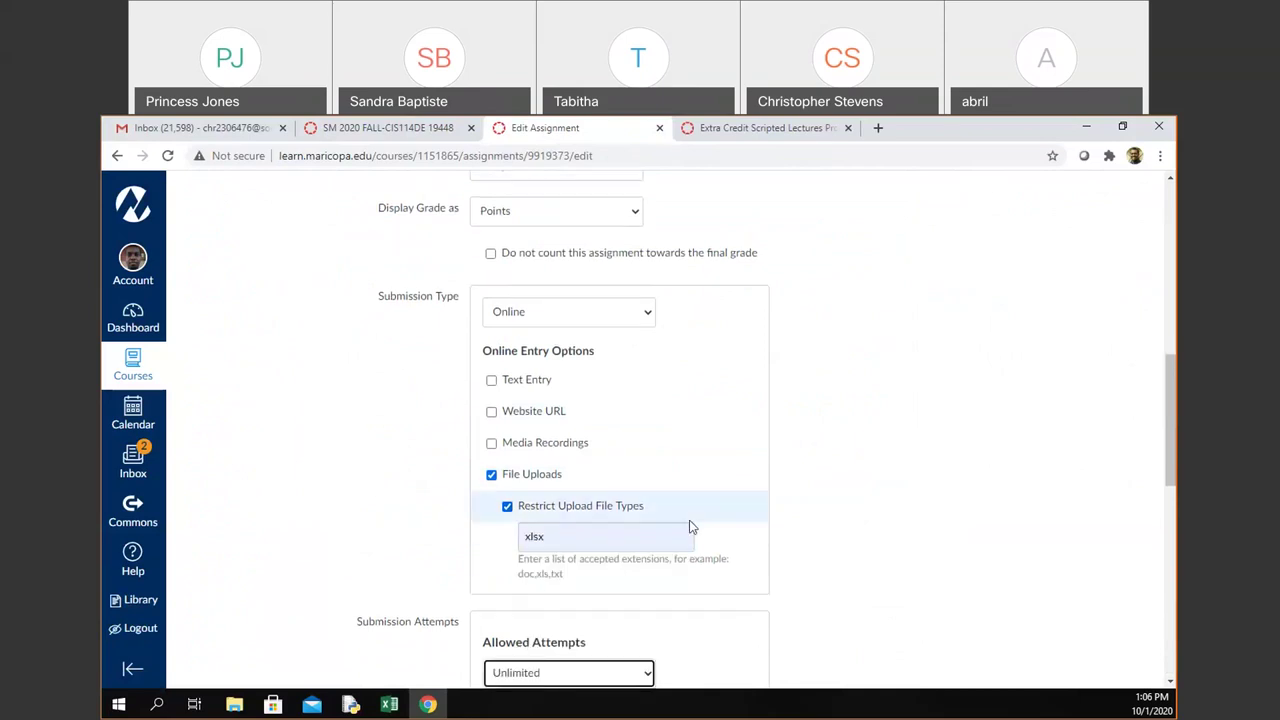
left_click(508, 508)
Save the edited Extra Credit Scripted Lectures Project 3A assignment
scroll(857, 517, "down", 7)
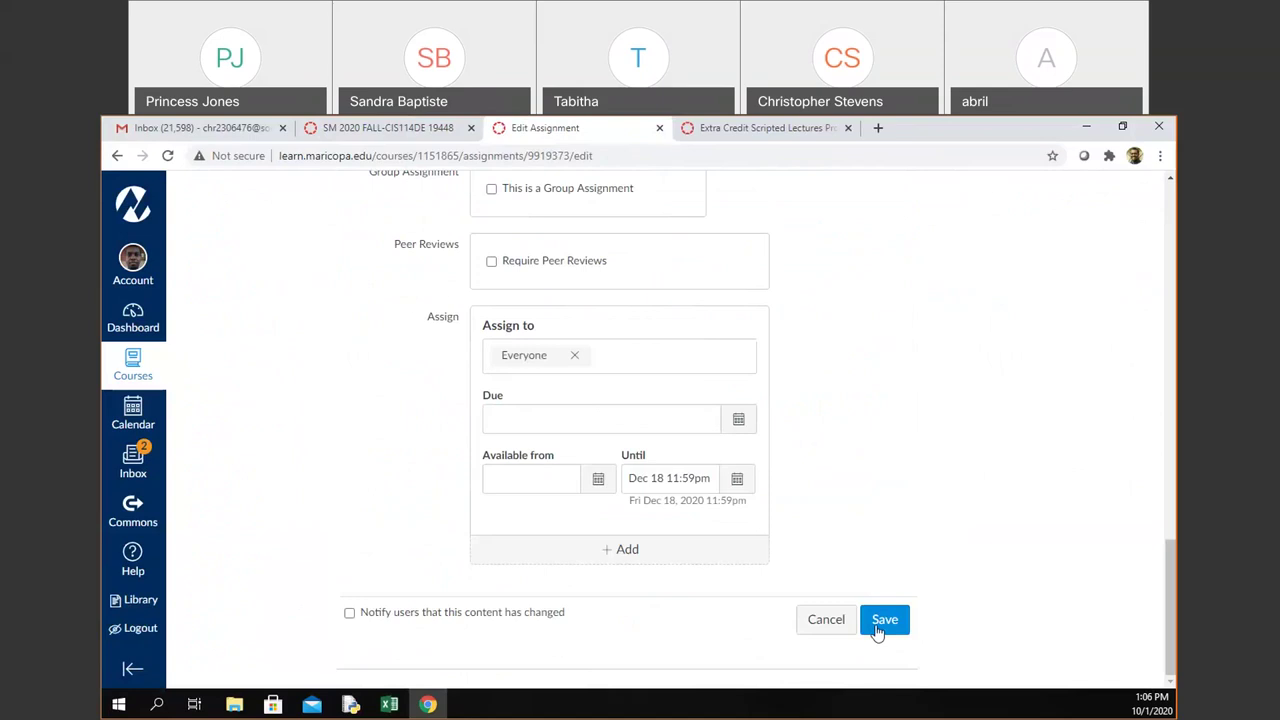
left_click(878, 622)
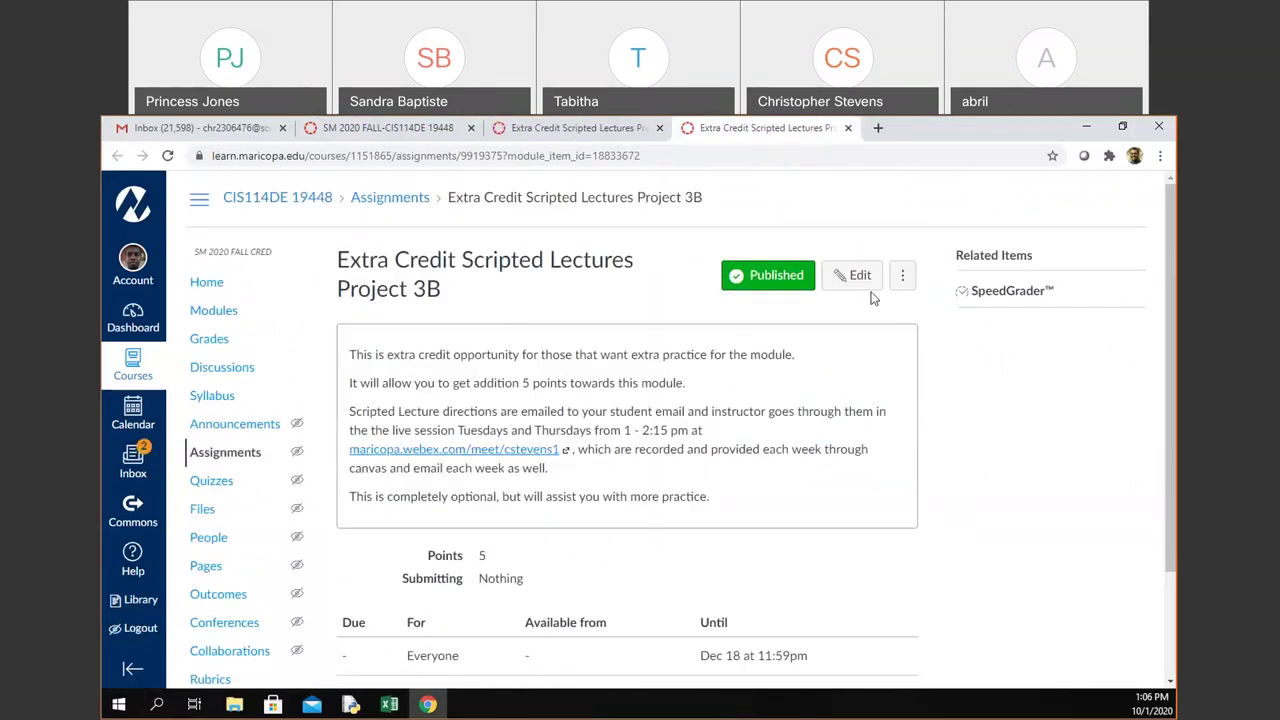
Change the Extra Credit Scripted Lectures Project 3B assignment to Online submission with File Uploads and save it
left_click(868, 288)
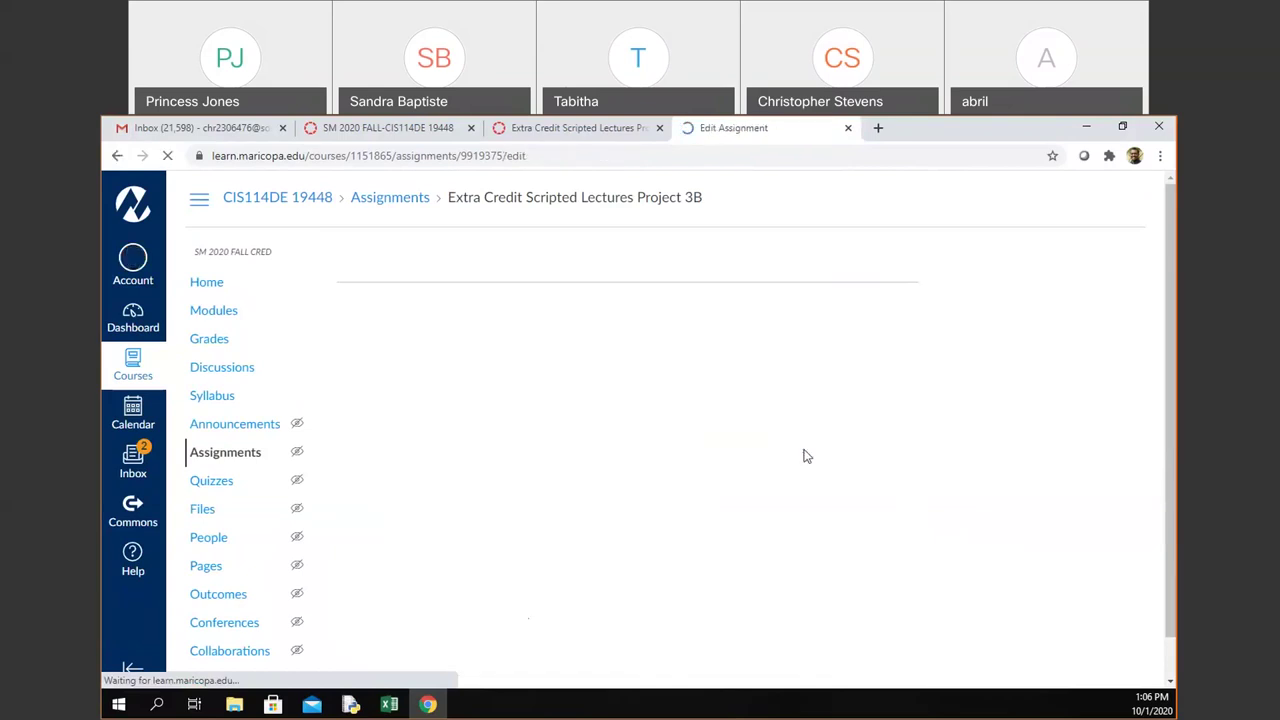
scroll(795, 460, "down", 5)
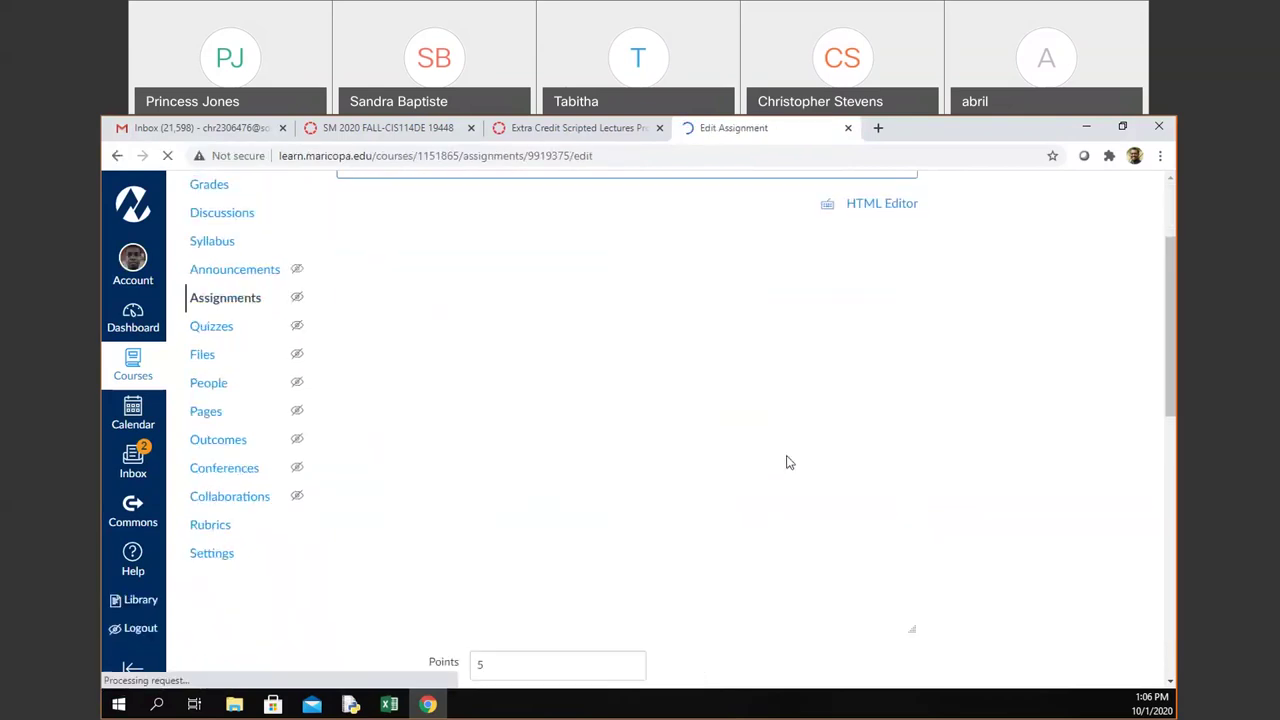
scroll(786, 462, "down", 5)
scroll(789, 463, "up", 2)
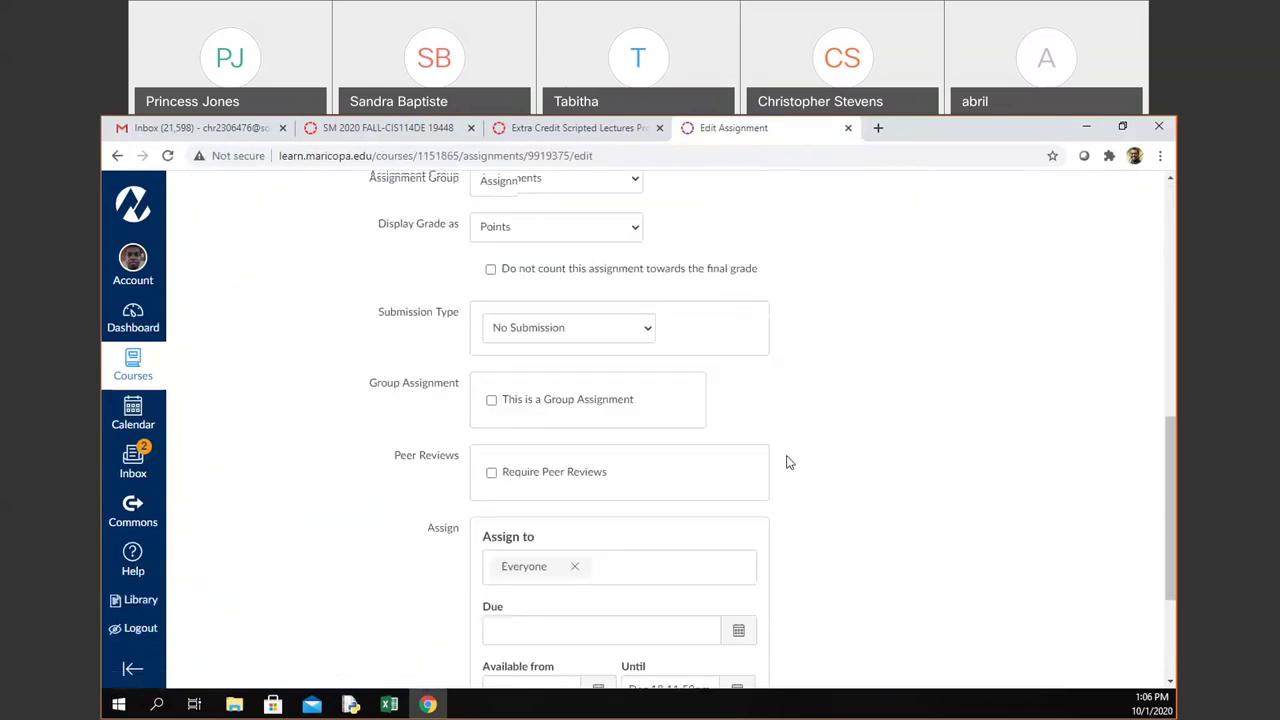
left_click(630, 329)
left_click(641, 364)
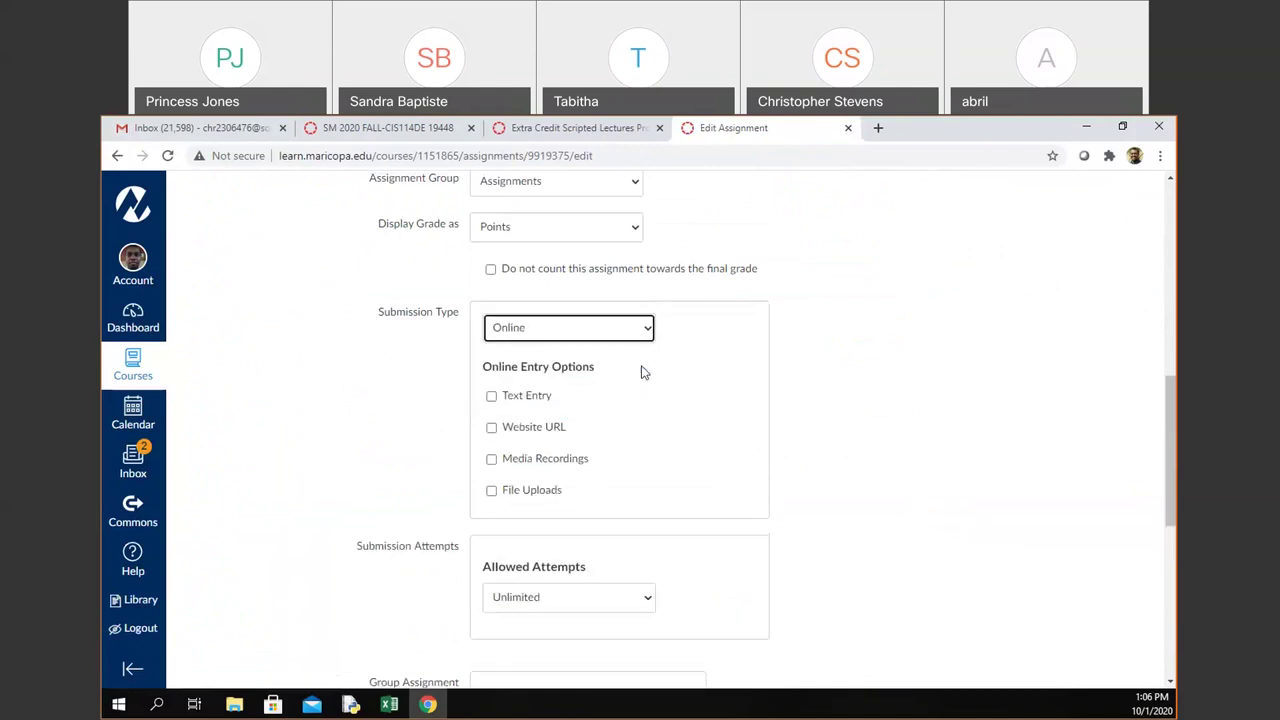
left_click(635, 488)
scroll(791, 523, "down", 5)
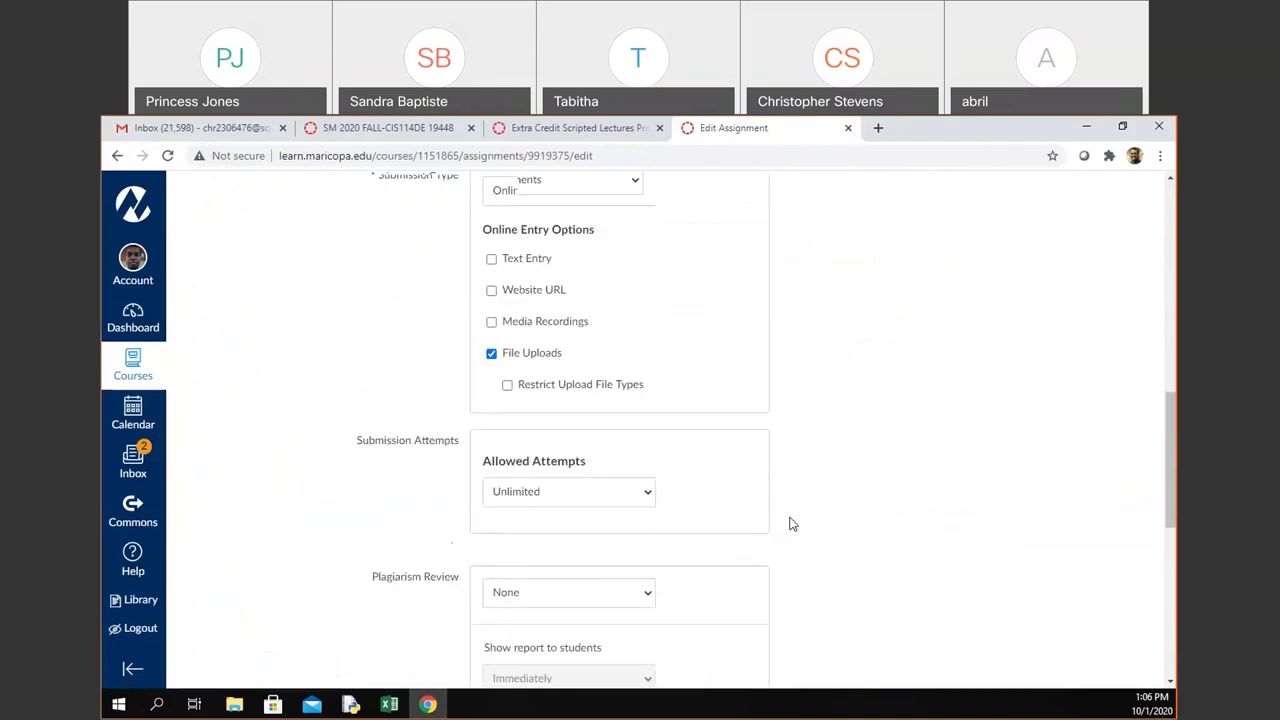
left_click(885, 625)
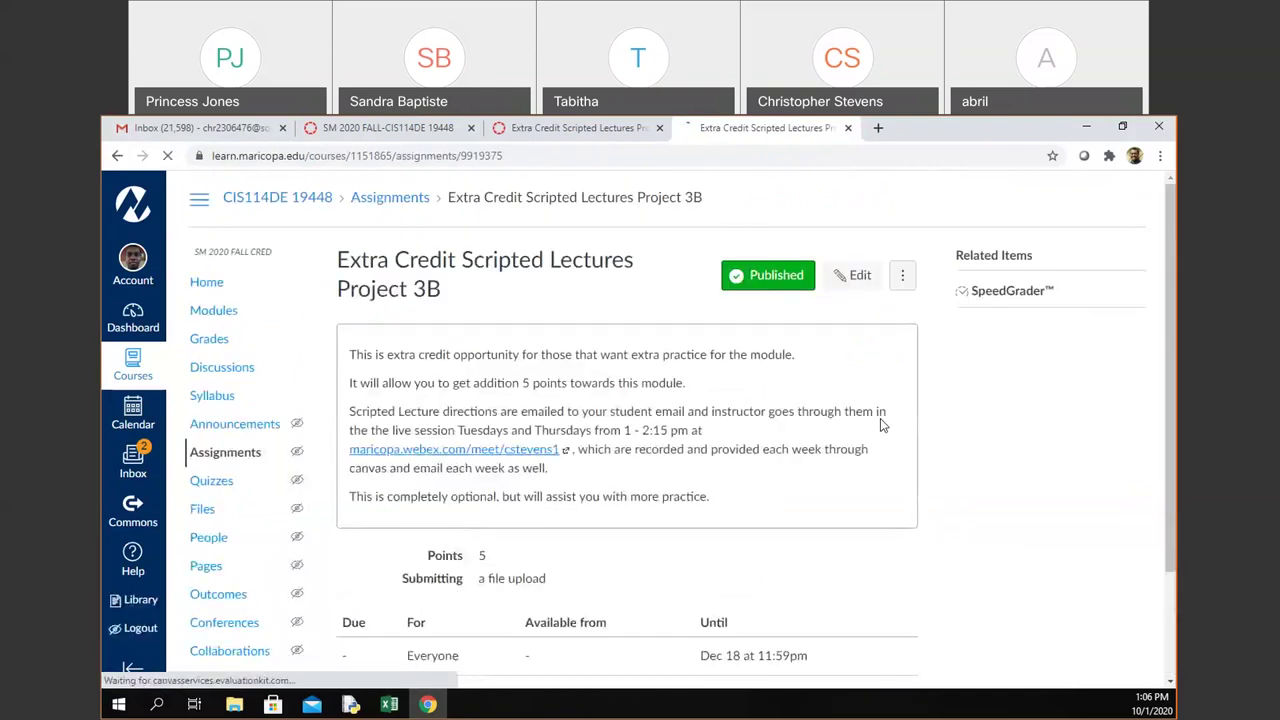
Return to the course modules and open the Module 3 assignment Project 3G to review its instructions
key("ctrl+2")
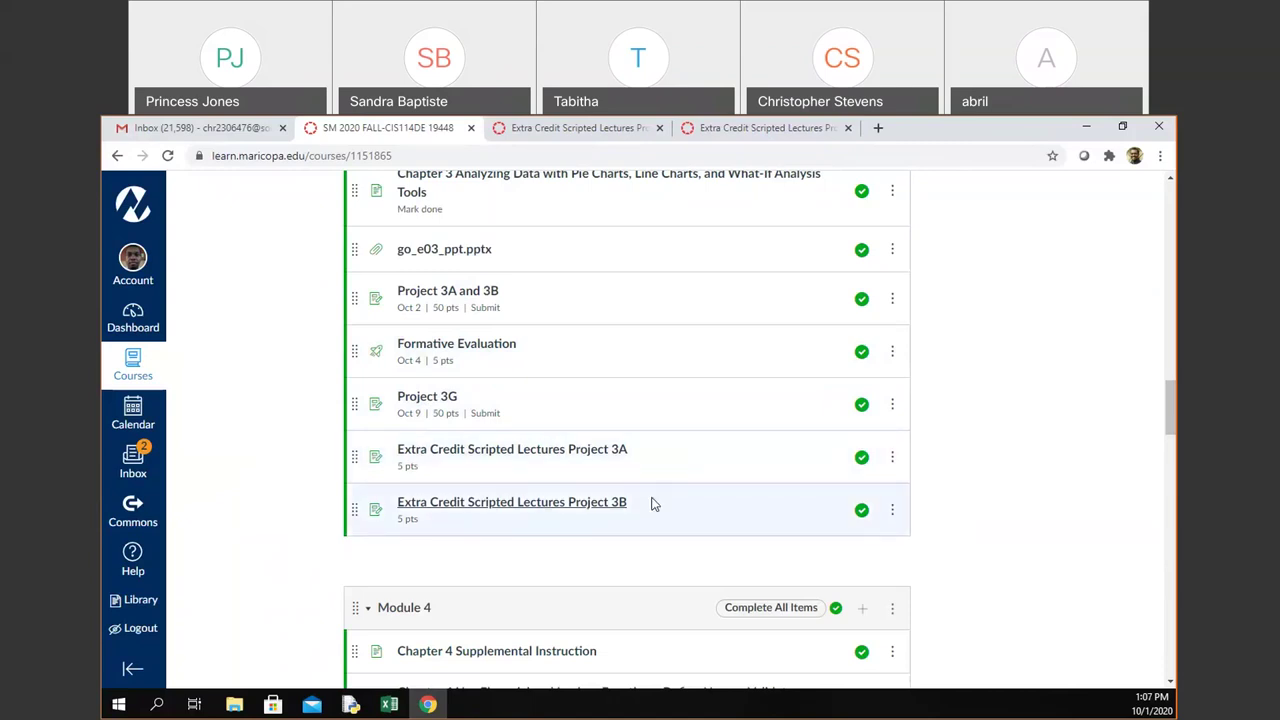
scroll(990, 530, "down", 1)
scroll(983, 525, "up", 1)
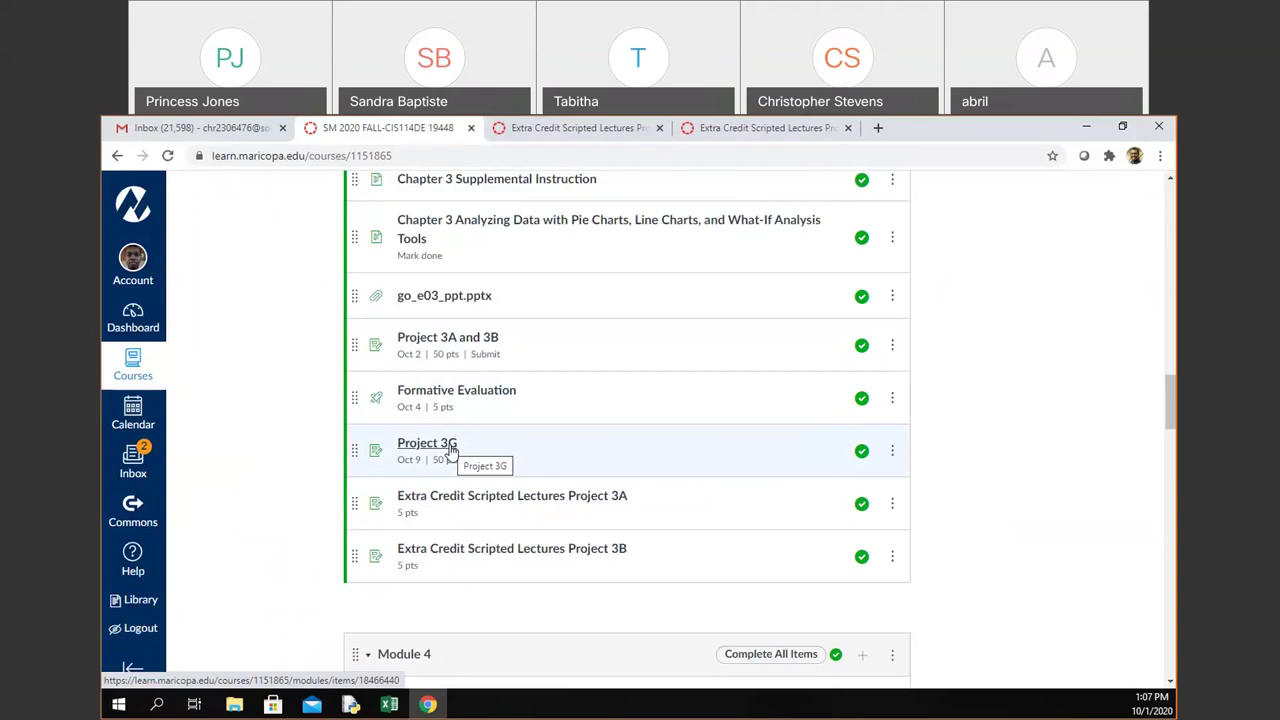
left_click(450, 451)
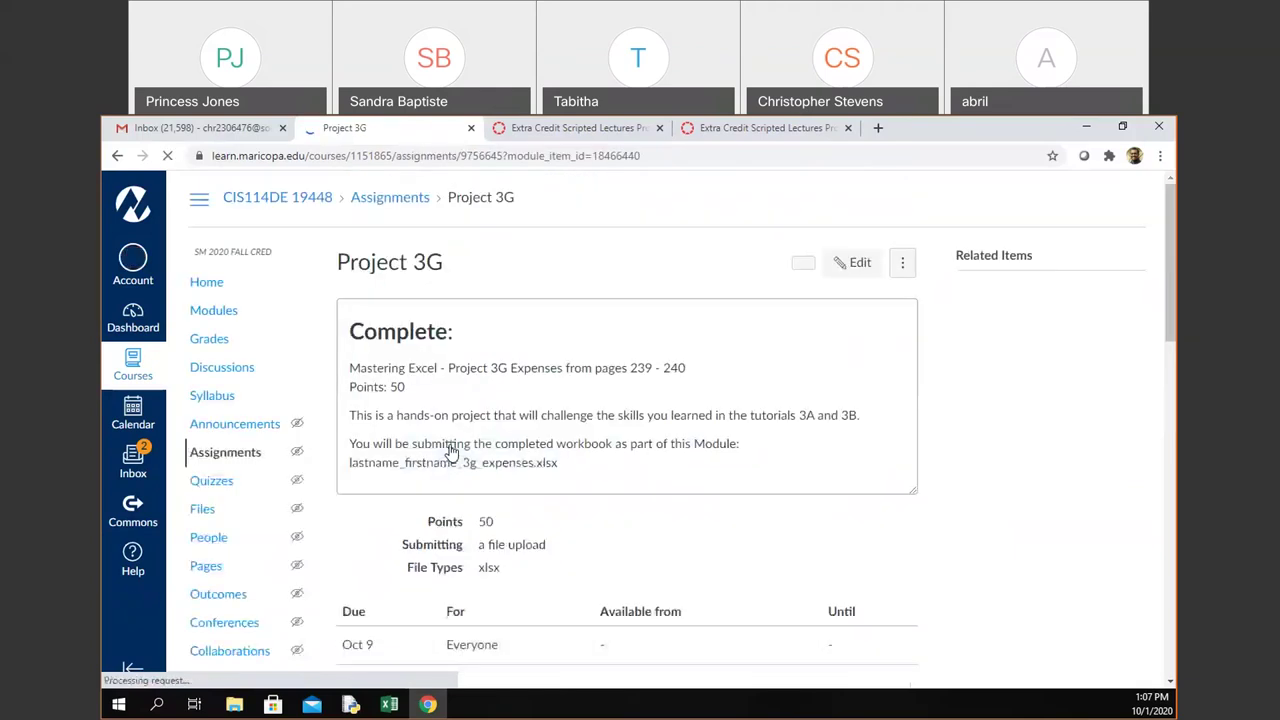
scroll(563, 389, "down", 1)
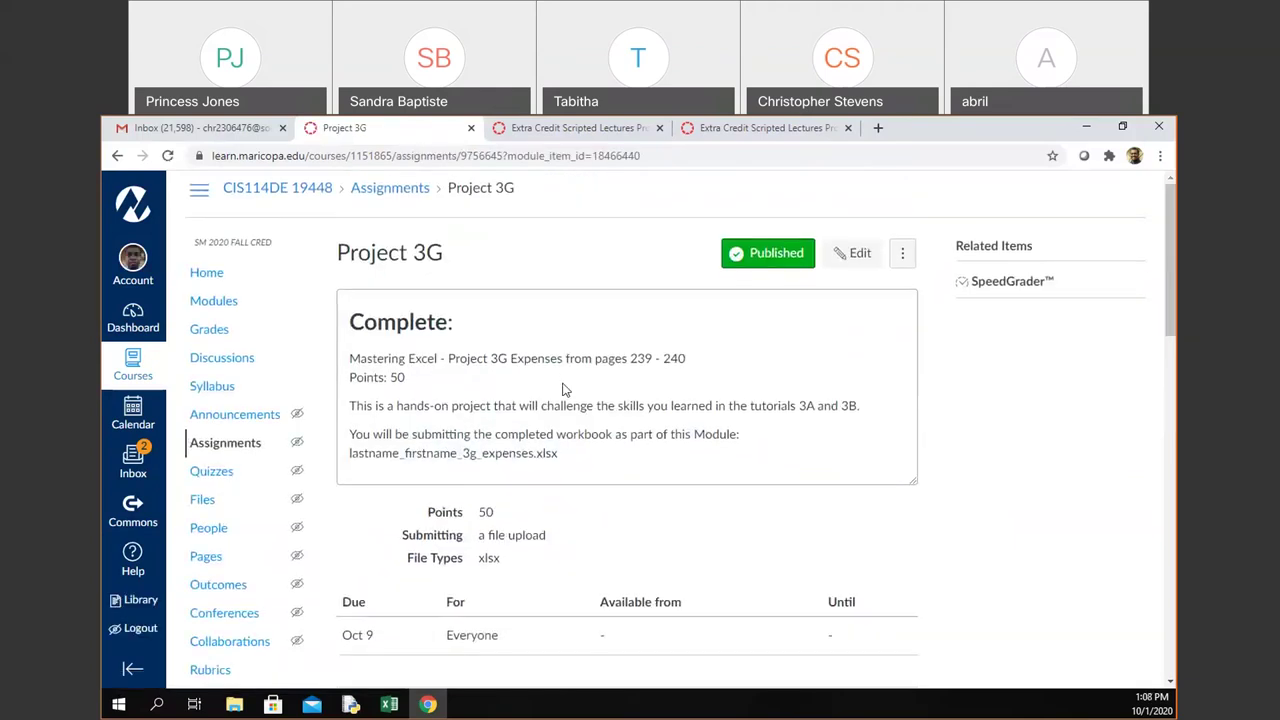
scroll(563, 389, "down", 1)
scroll(563, 389, "down", 1)
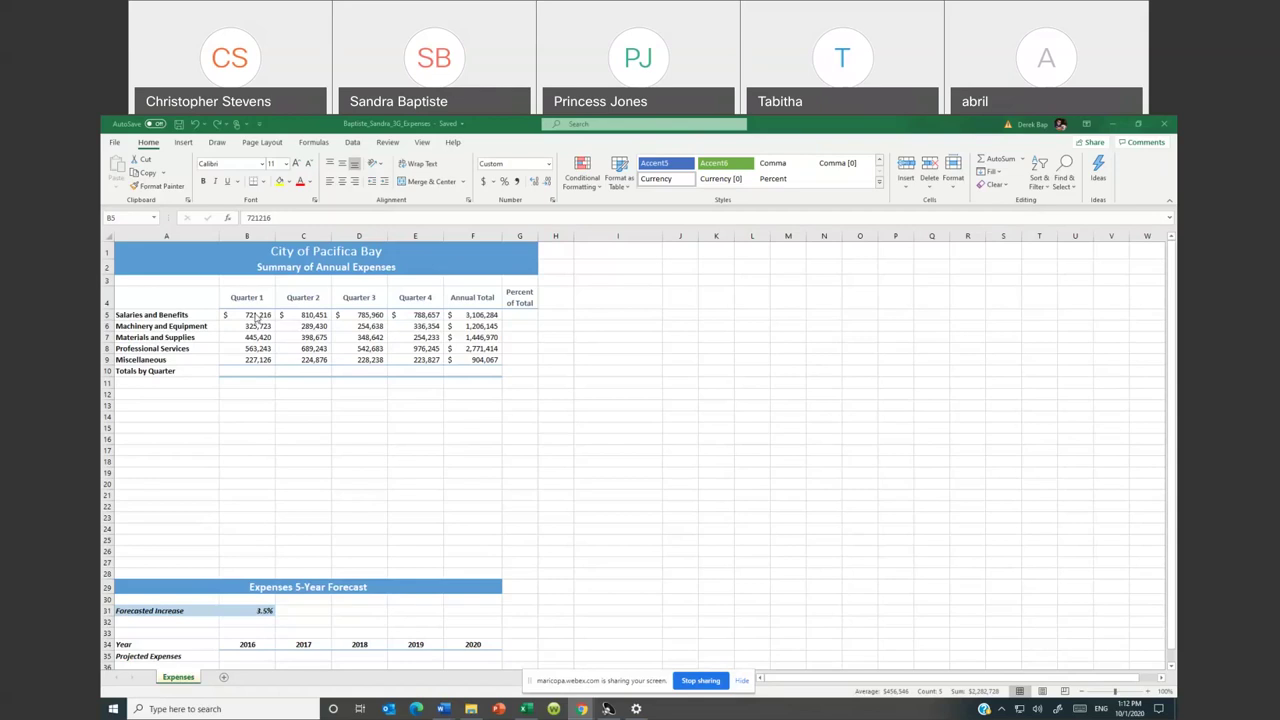
In the Excel Expenses sheet, try totaling the Quarter 1 values in B5:B9 with AutoSum, and undo it
key("ctrl+shift+Down")
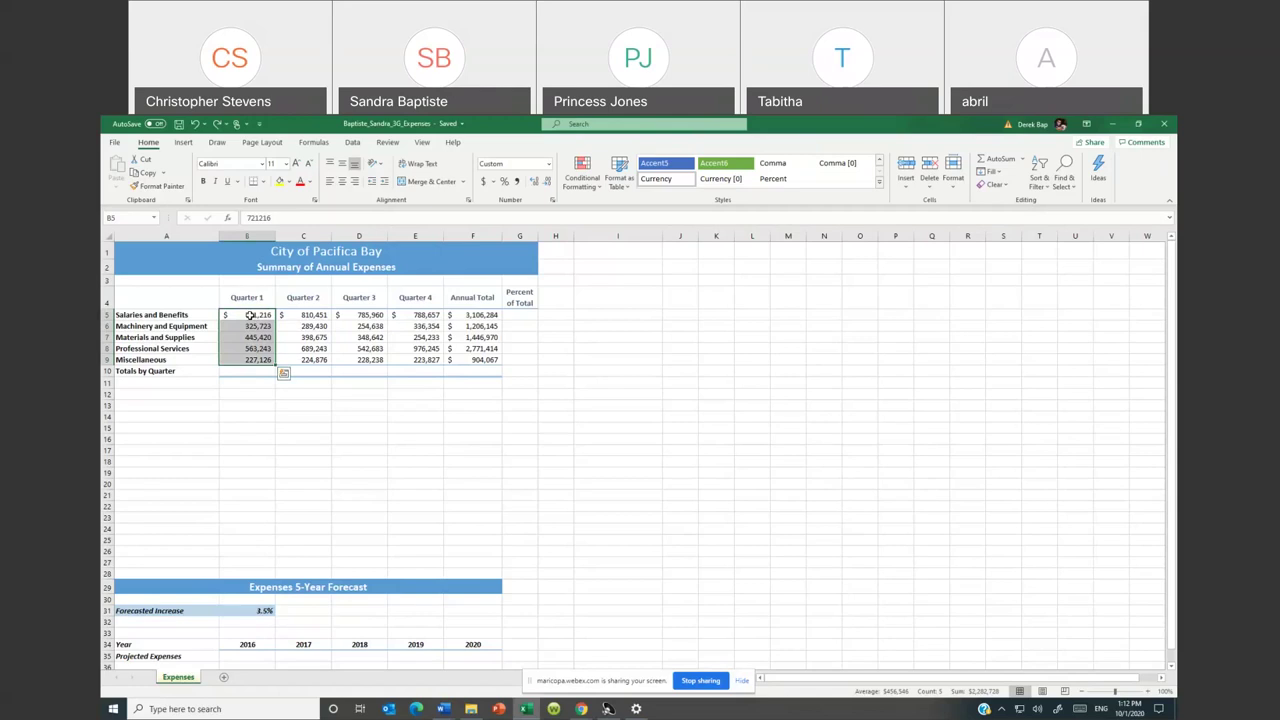
left_click(250, 315)
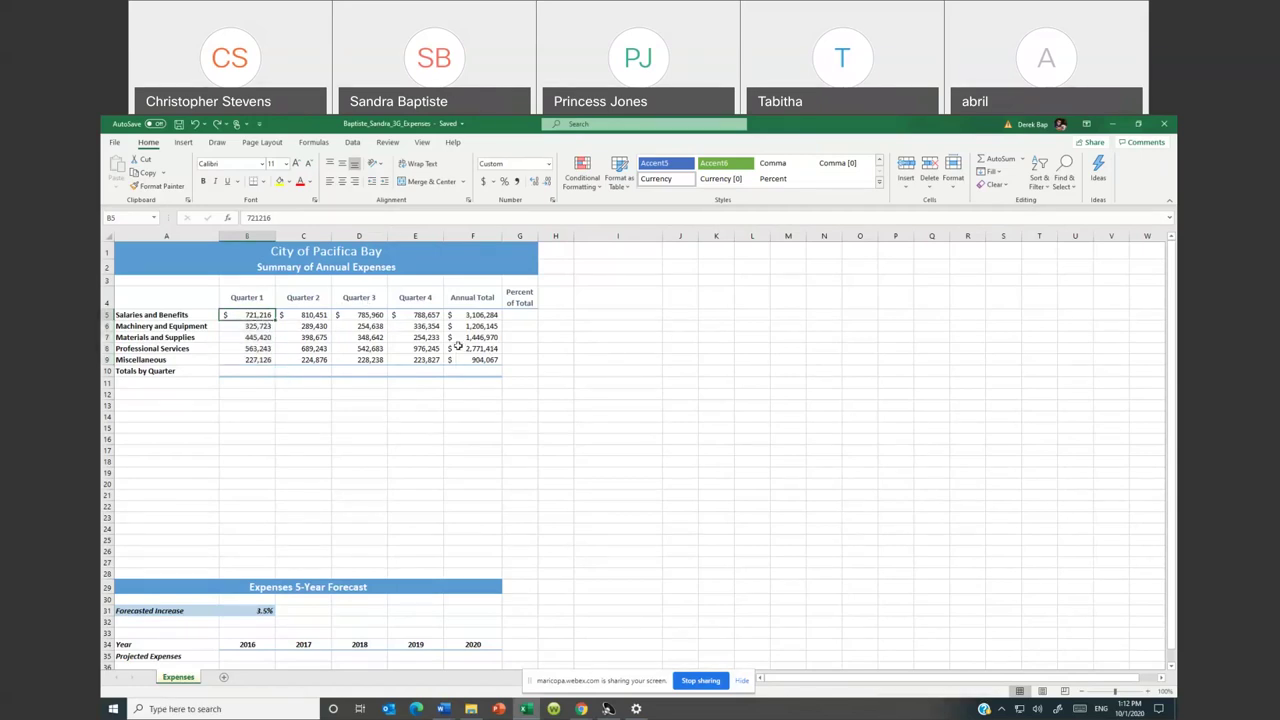
left_click(469, 316)
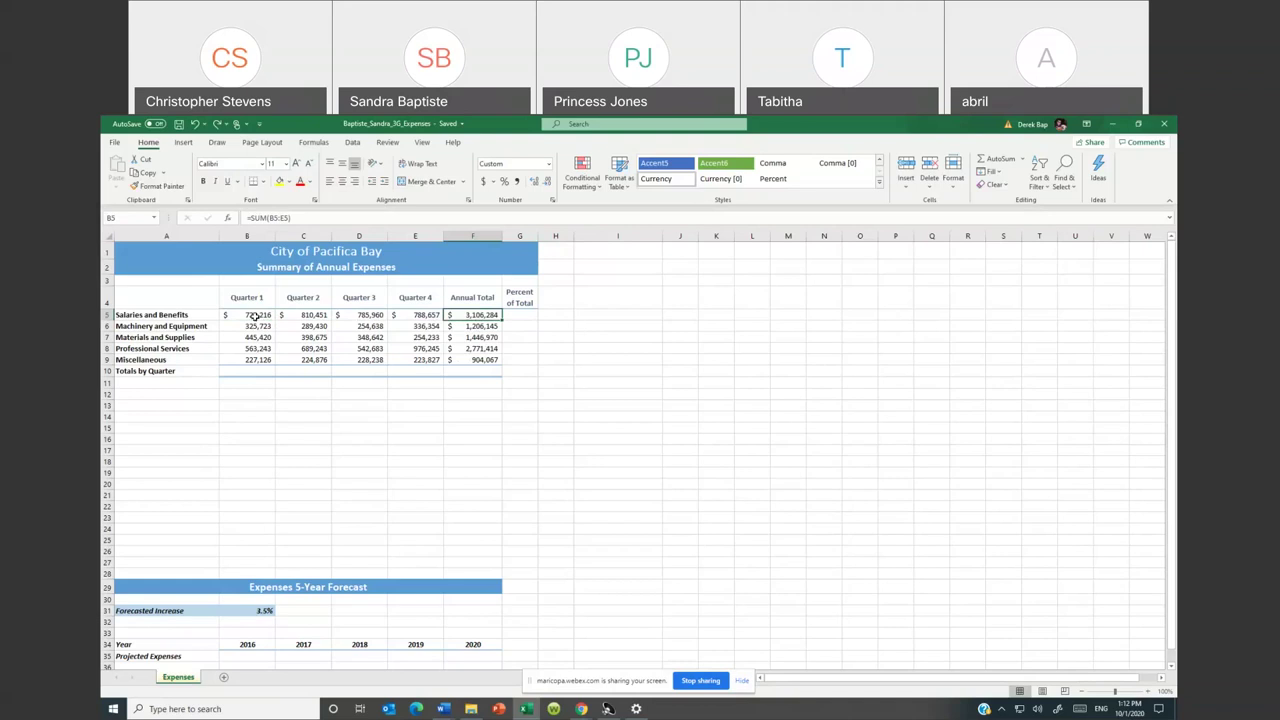
left_click_drag(250, 315, 256, 360)
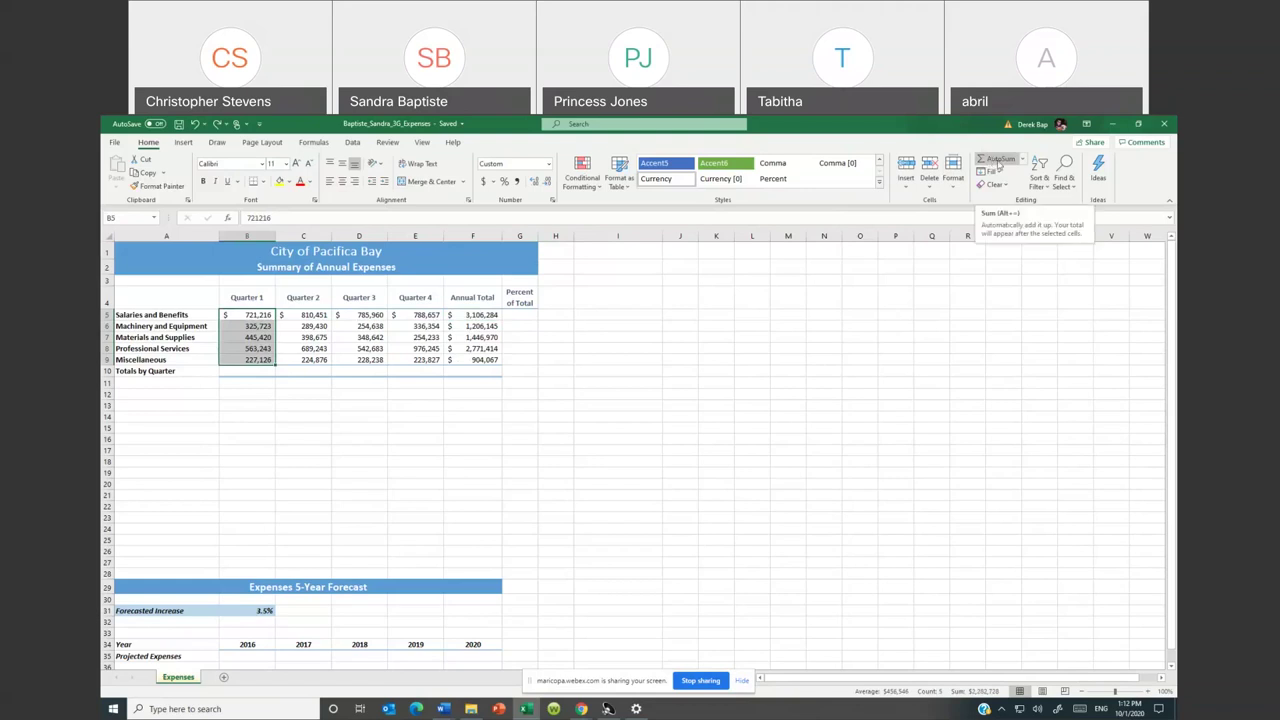
left_click(998, 160)
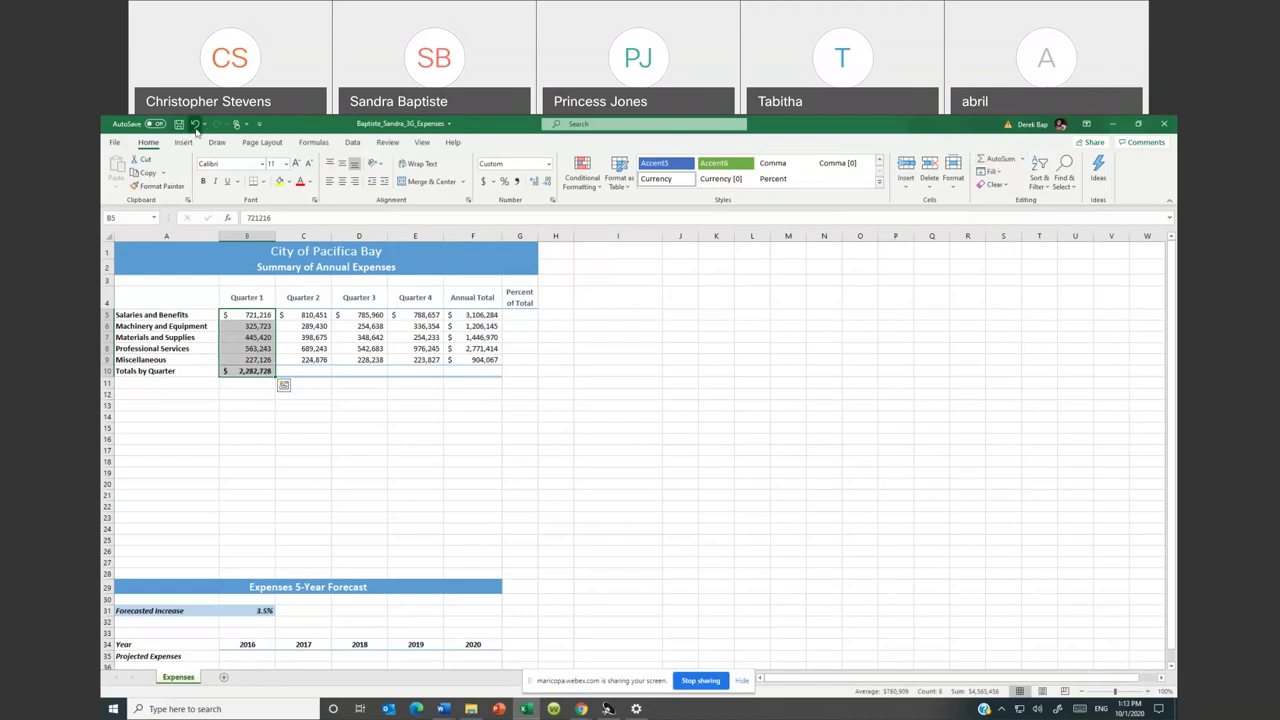
left_click(195, 124)
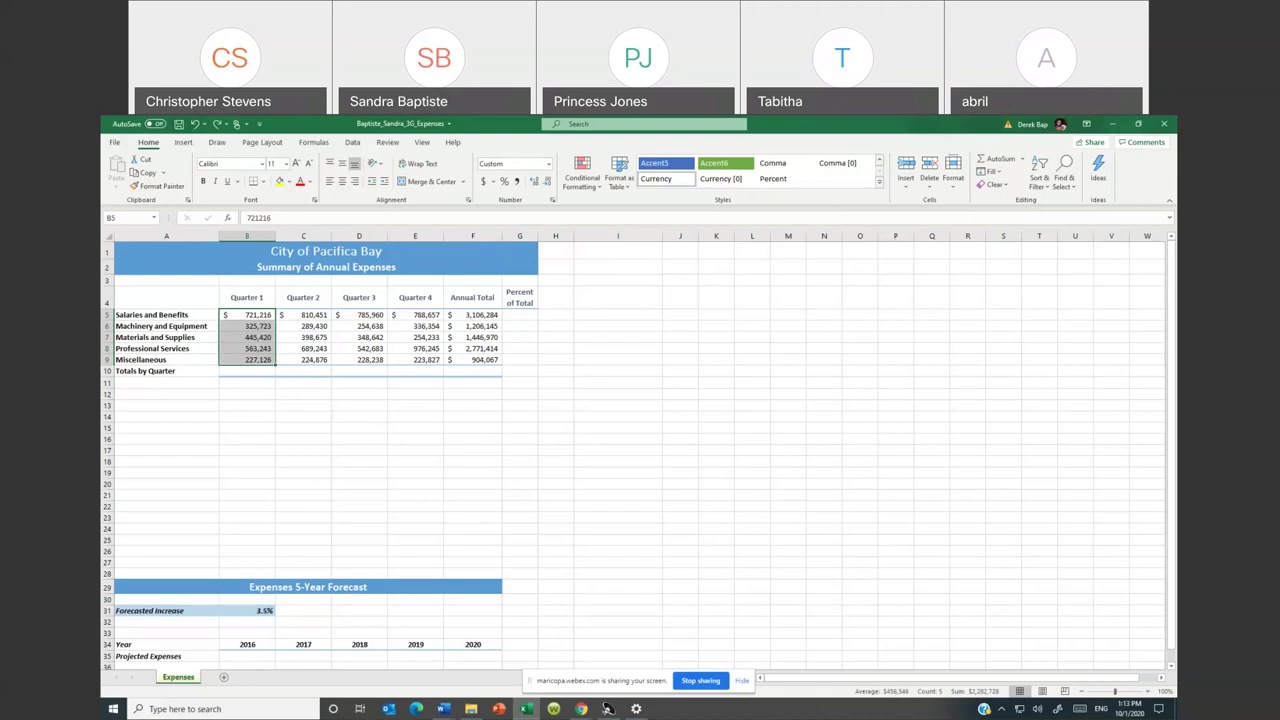
Total all four quarters at once by applying AutoSum to B5:E9, filling the Totals by Quarter row
left_click(607, 708)
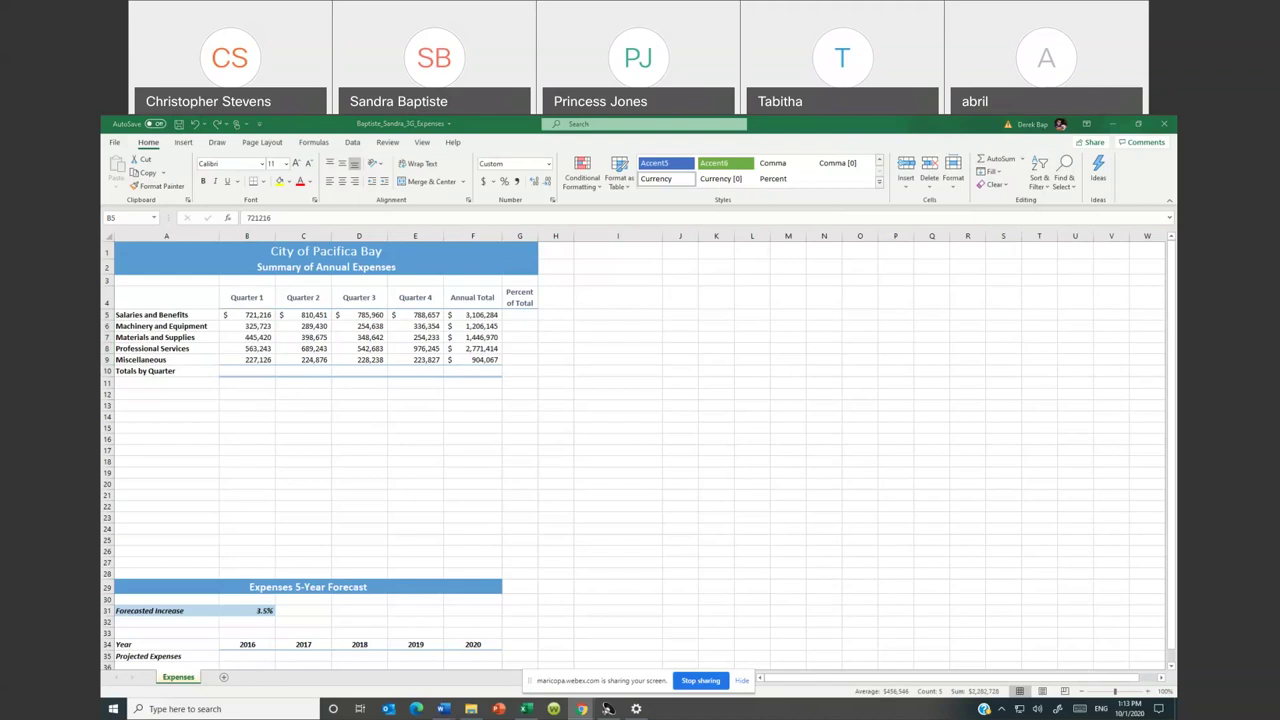
left_click(243, 314)
left_click_drag(243, 314, 417, 361)
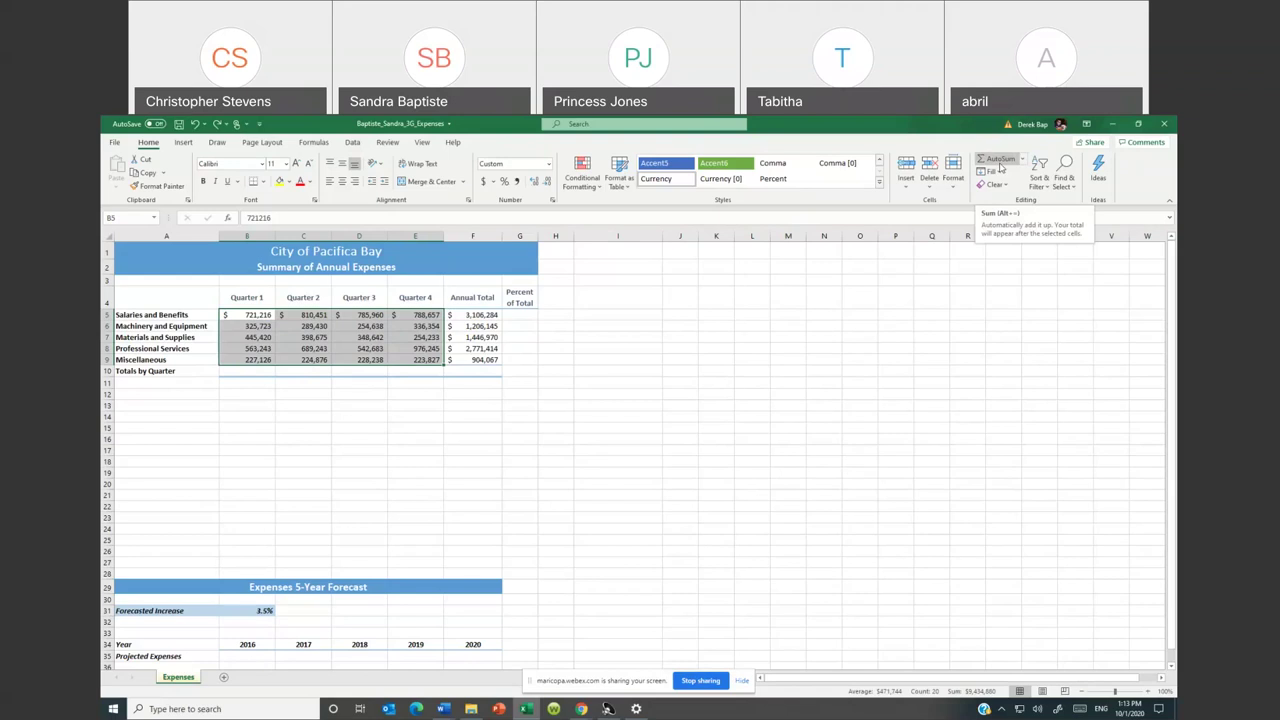
left_click(1000, 160)
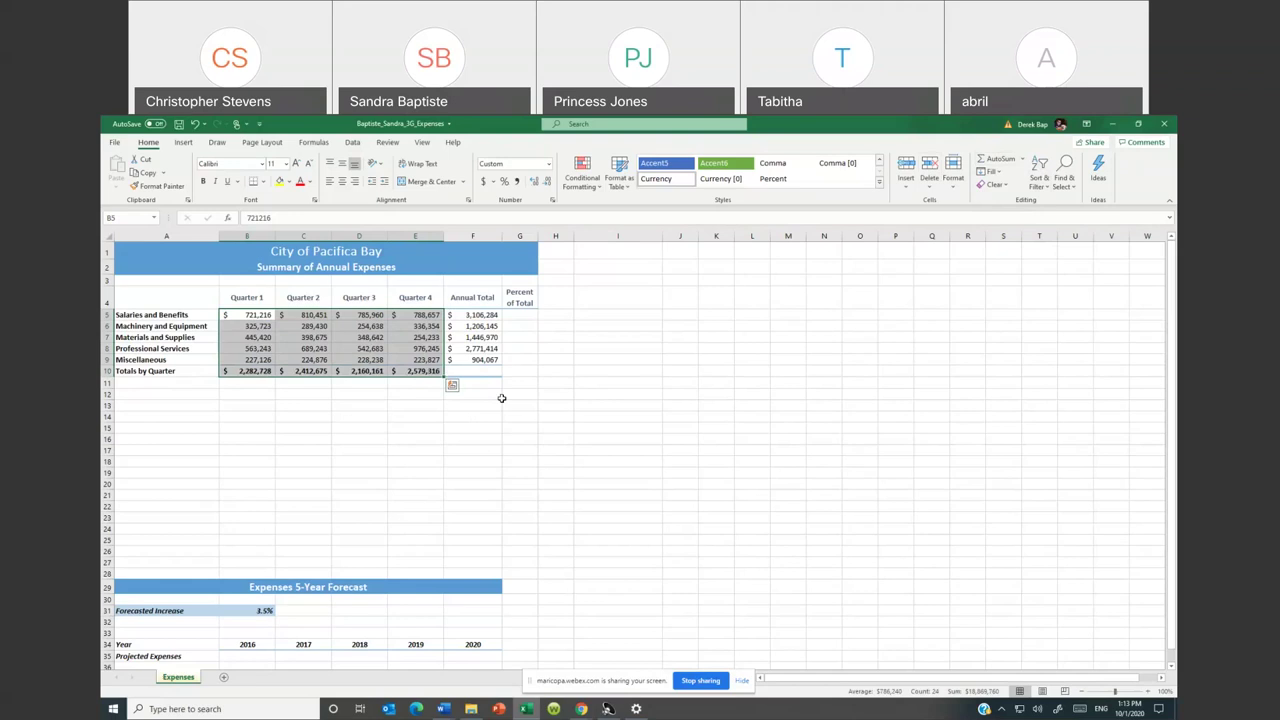
left_click(407, 381)
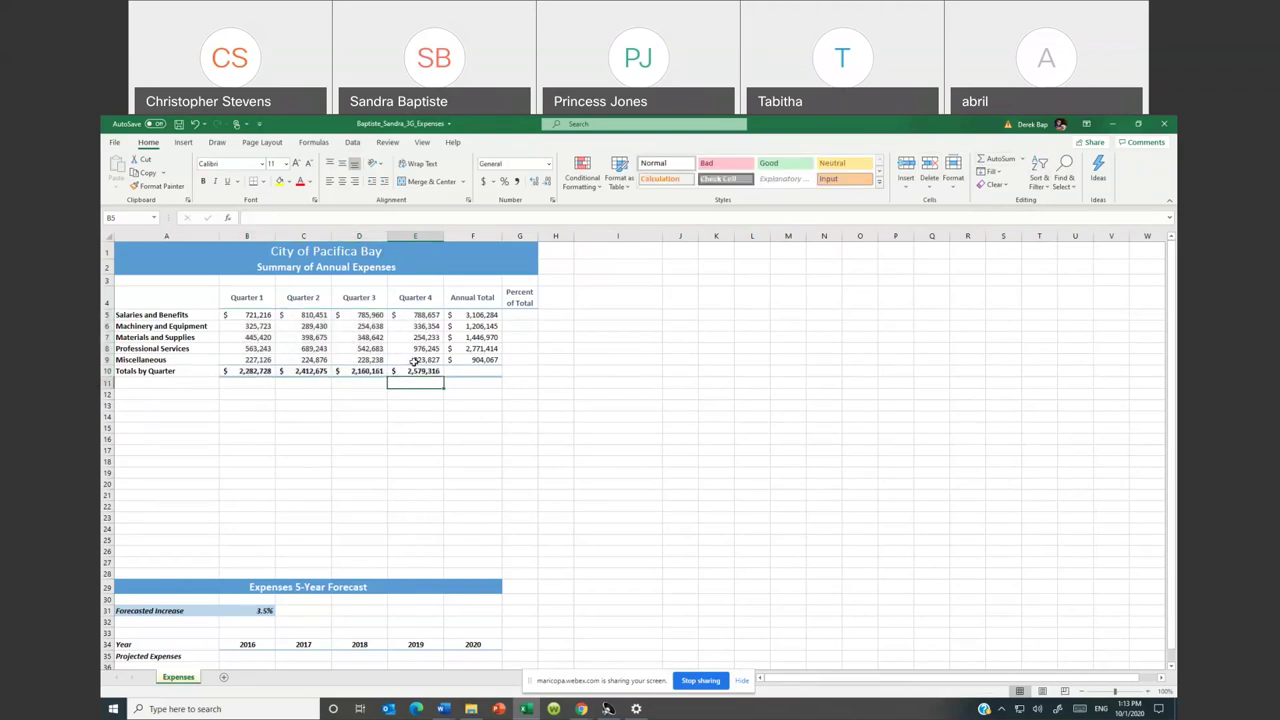
Check which cells the SUM formula for the Quarter 4 total in E10 refers to
left_click(415, 370)
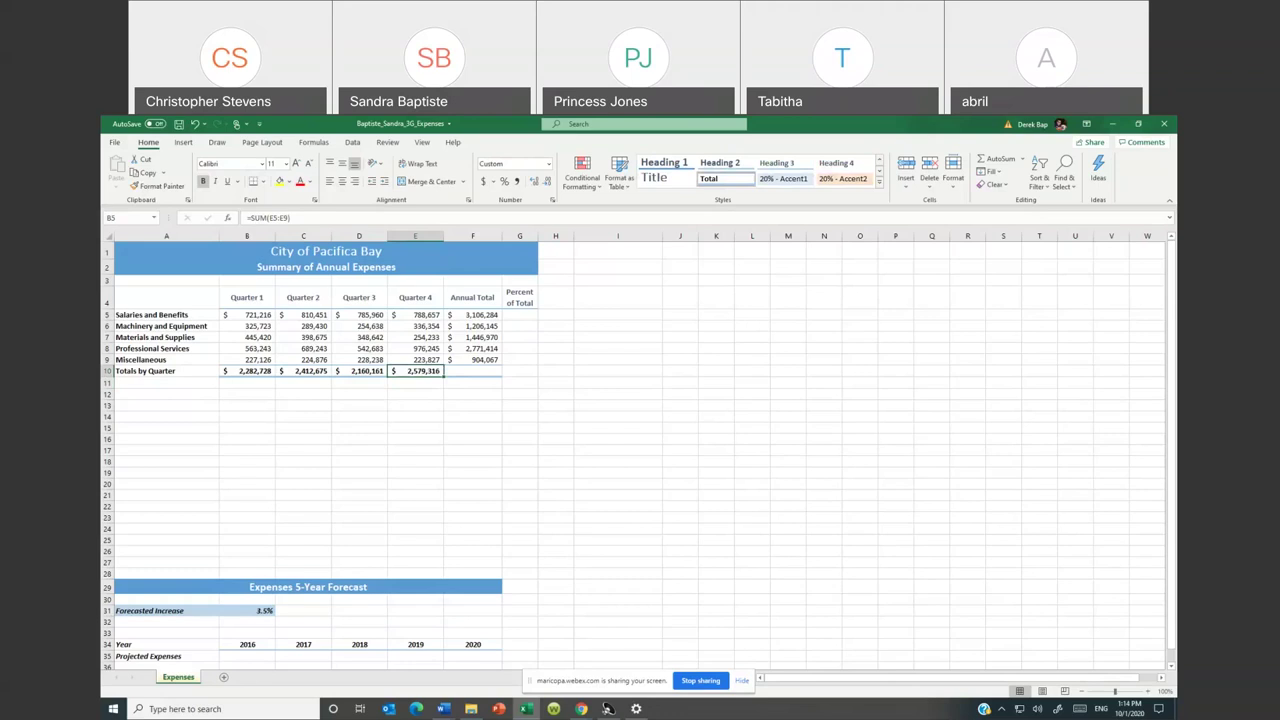
left_click(607, 708)
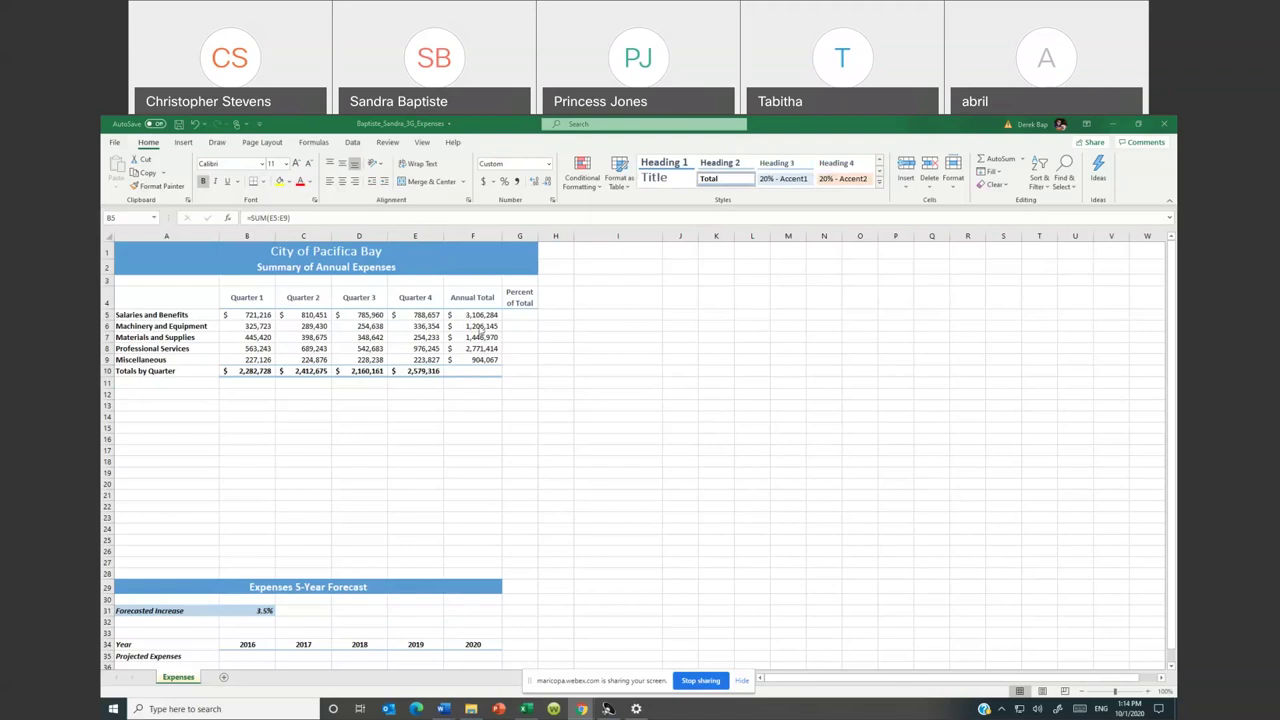
key("alt+Tab")
key("F2")
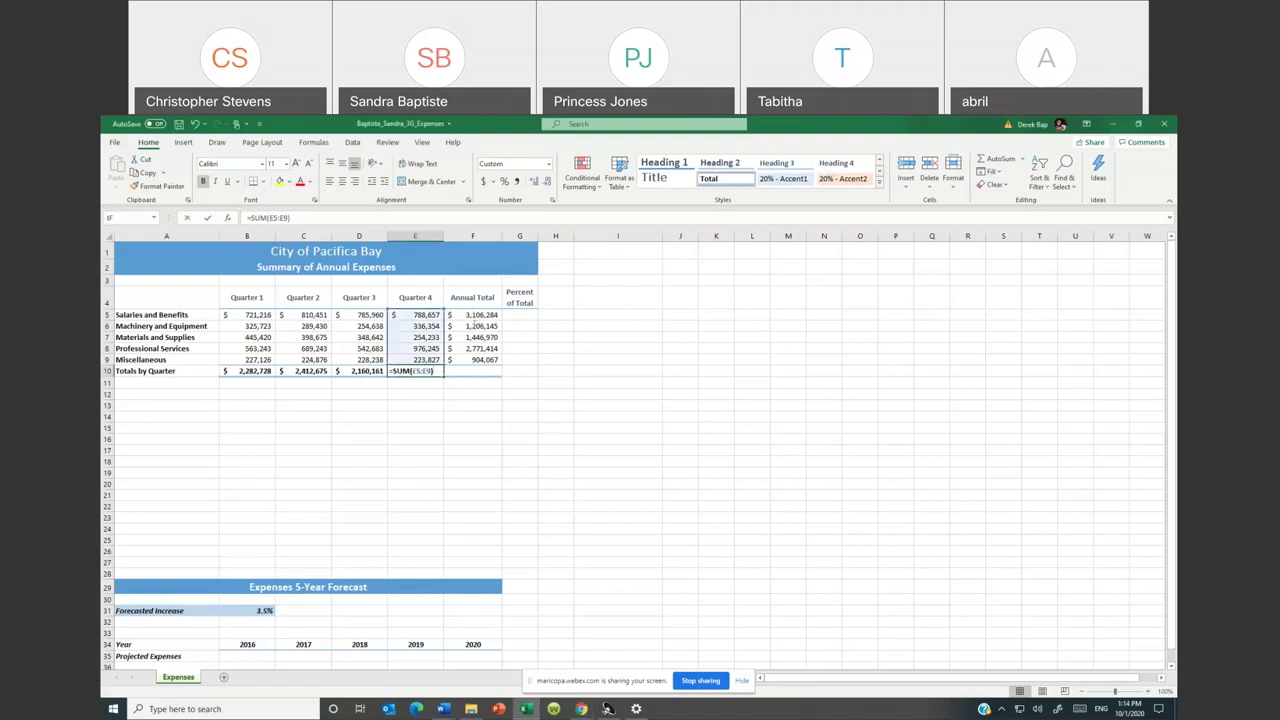
Total the Annual Total values in F5:F9 with the Quick Analysis Sum, filling cell F10
left_click_drag(478, 315, 484, 360)
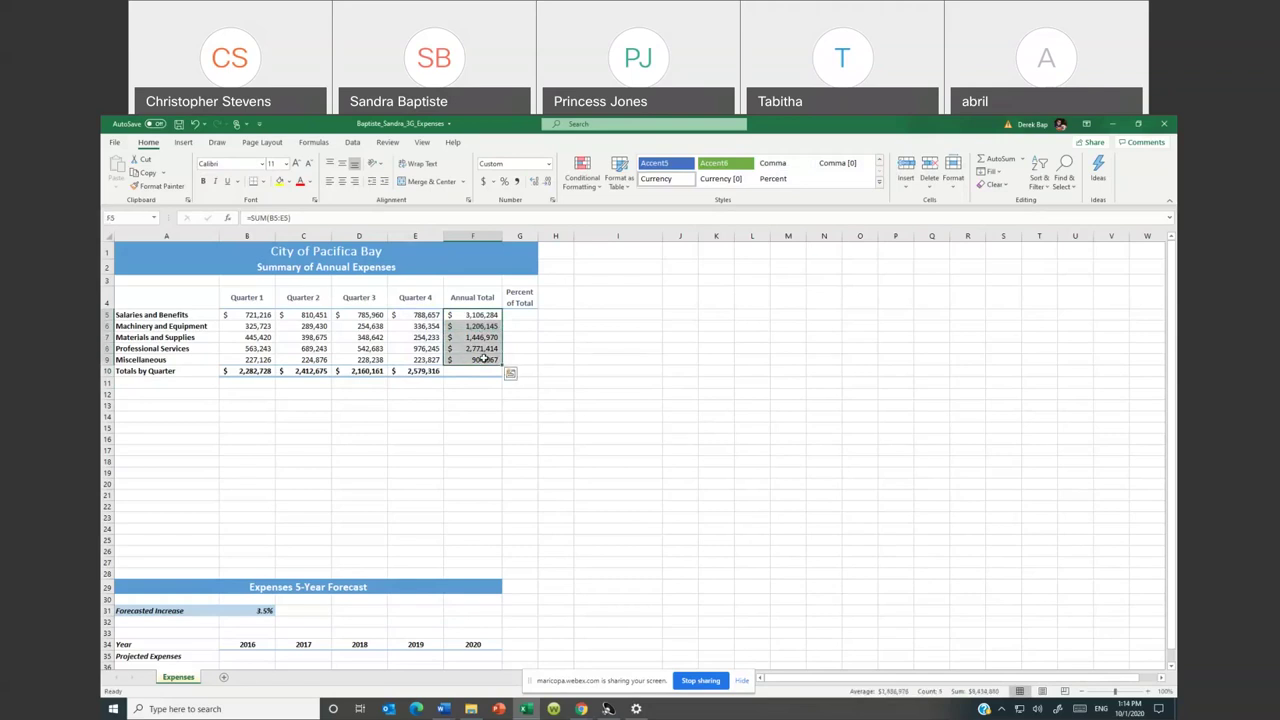
left_click(510, 373)
left_click(510, 373)
left_click(510, 373)
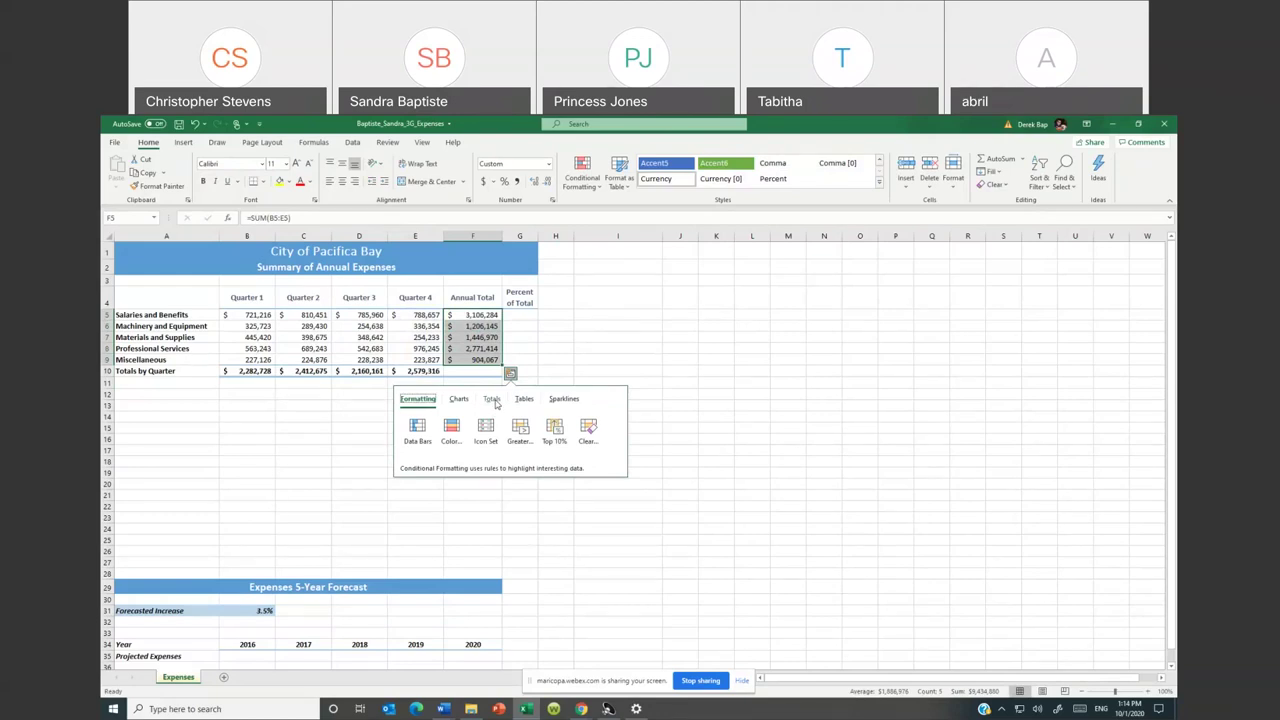
left_click(492, 399)
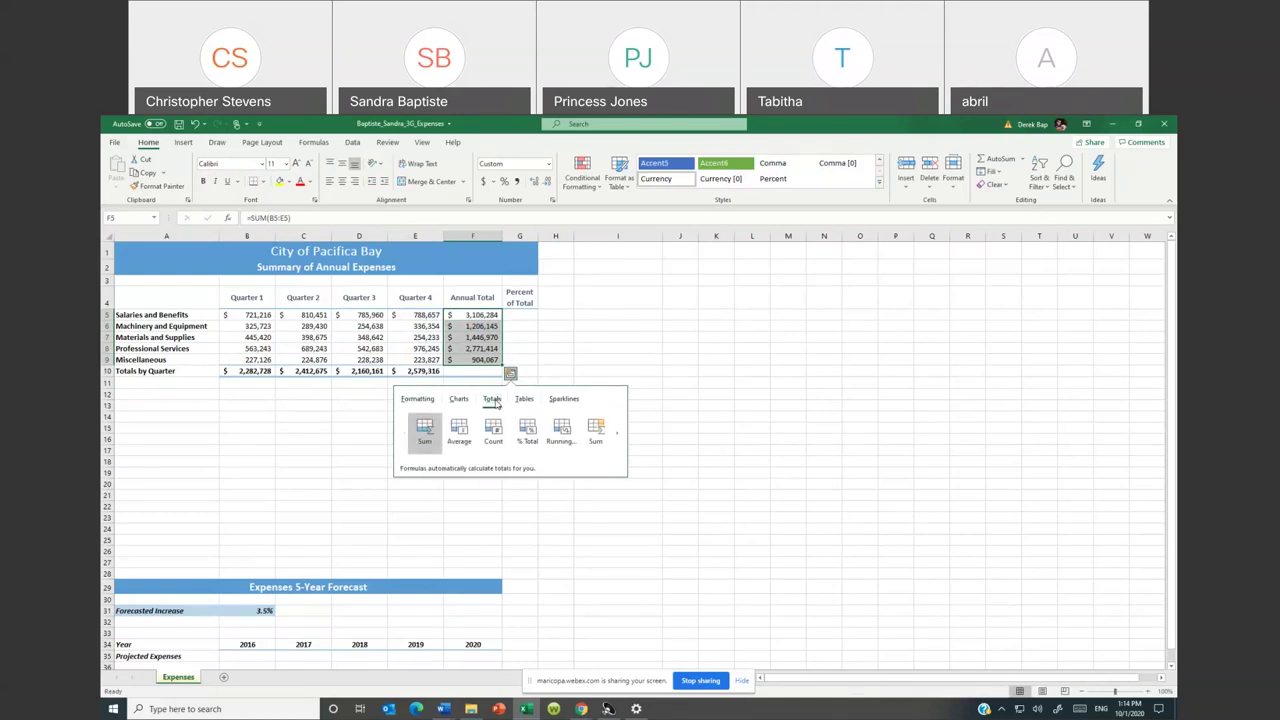
left_click(423, 438)
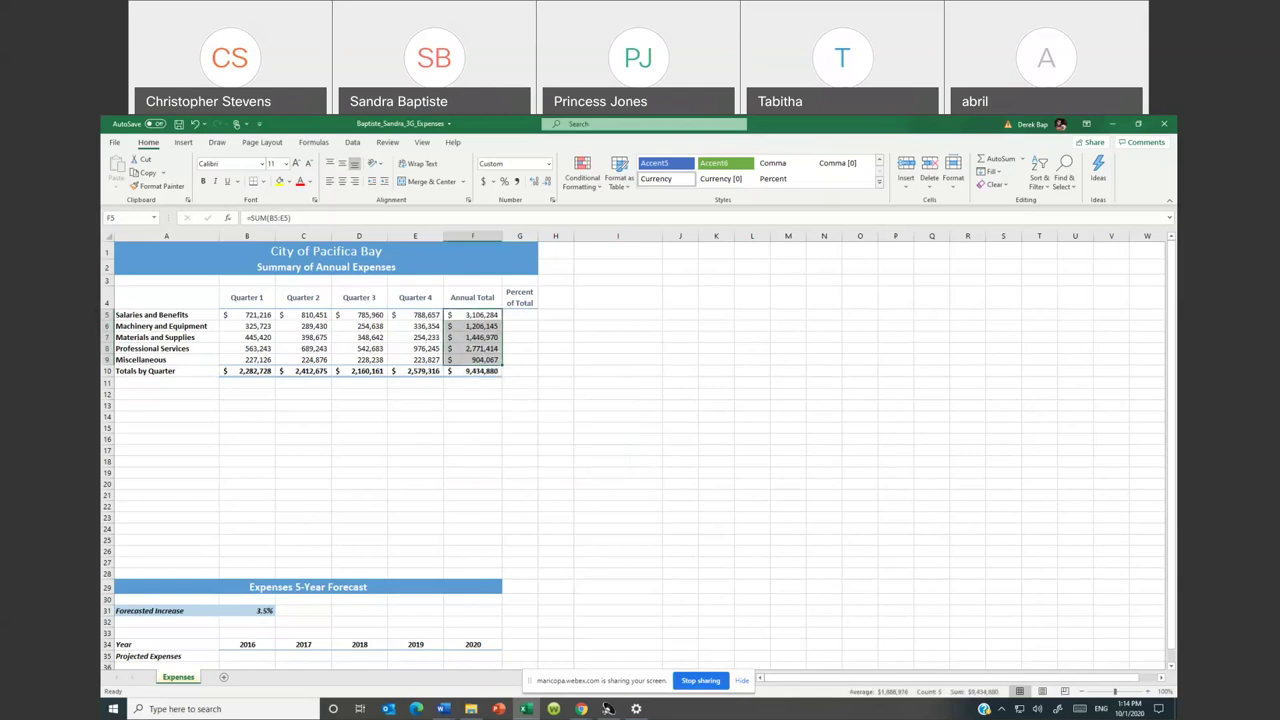
Check the formula behind the overall annual total in F10
left_click(607, 708)
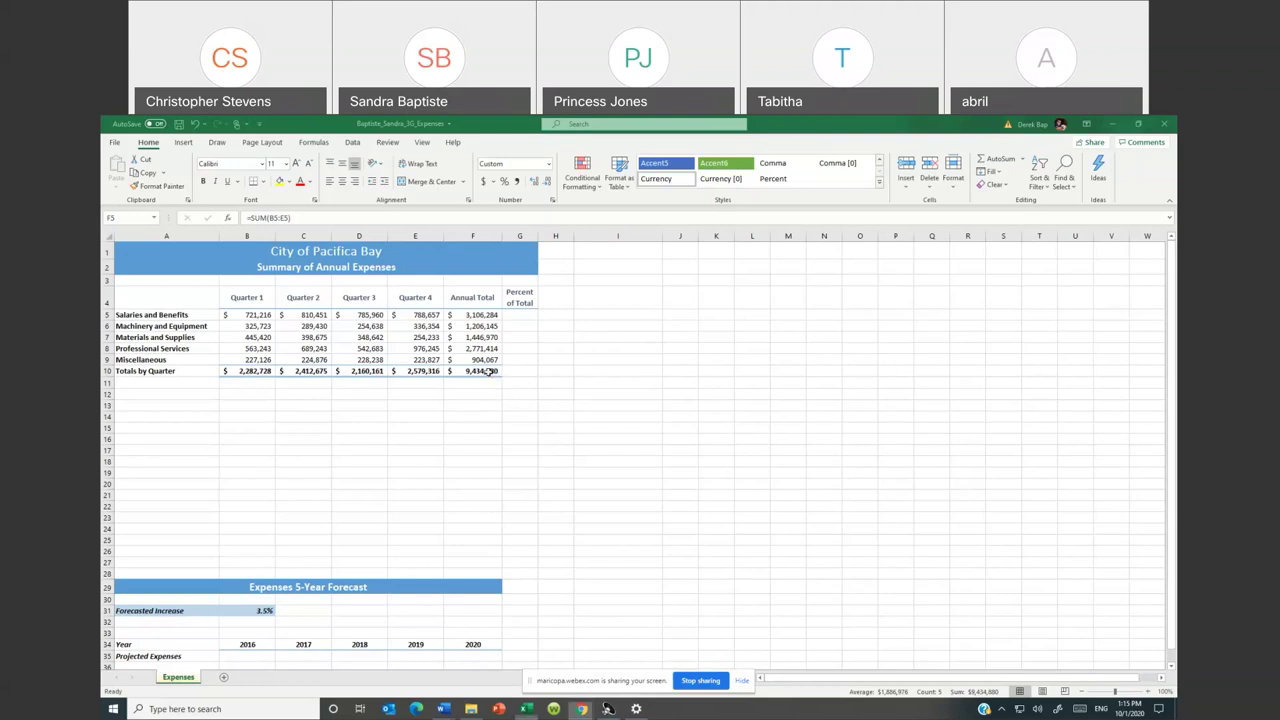
left_click(491, 362, "shift")
left_click(491, 372)
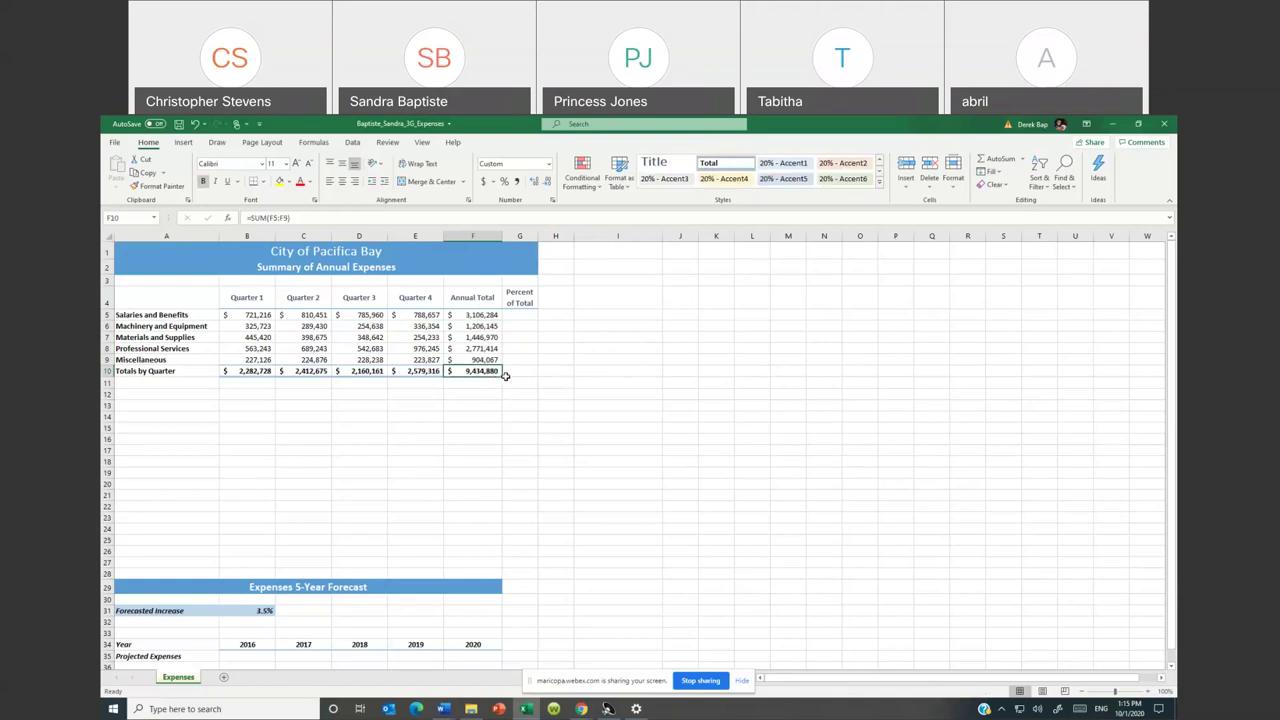
left_click(567, 386)
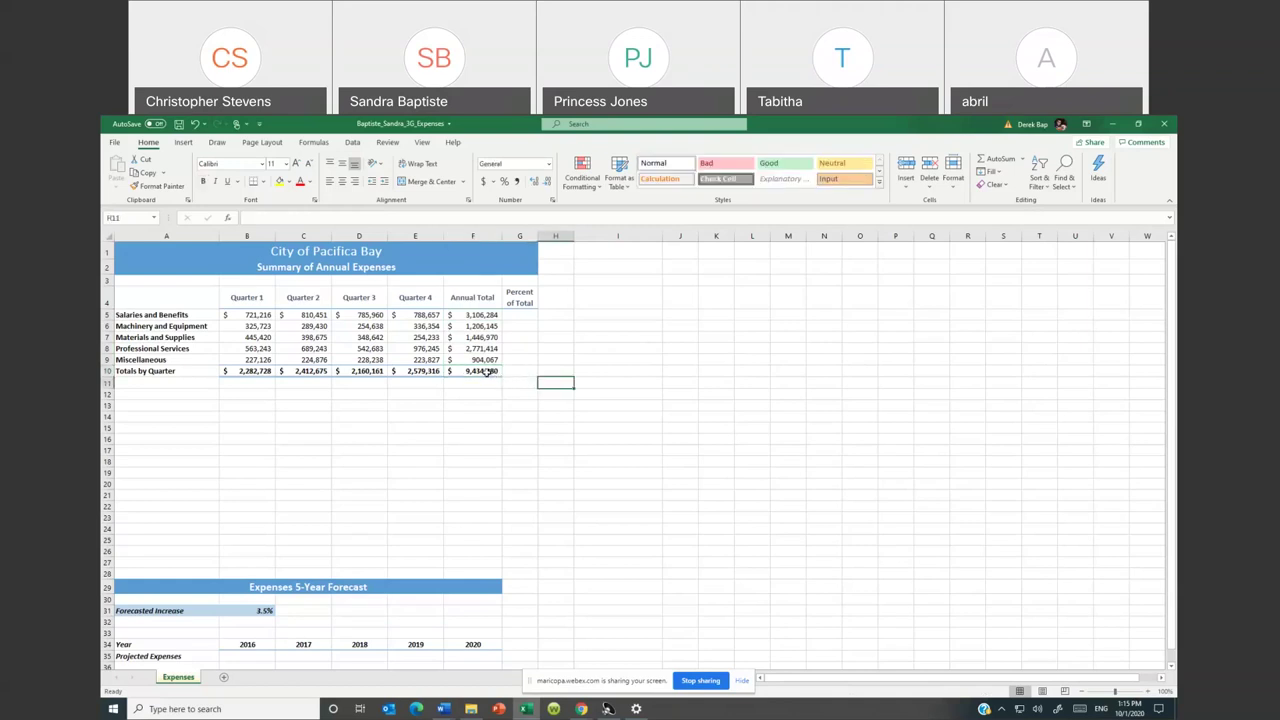
left_click(466, 374)
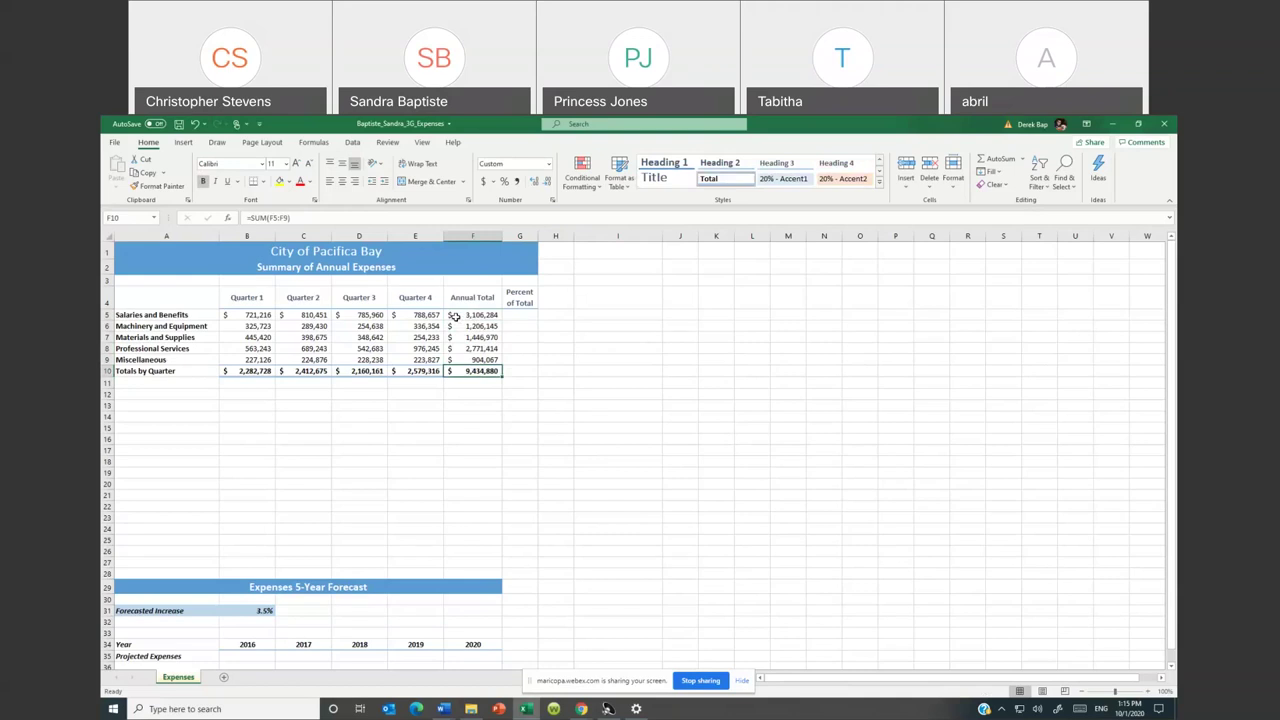
Format the annual totals in F6:F9 with Comma Style and no decimal places
left_click_drag(460, 326, 466, 359)
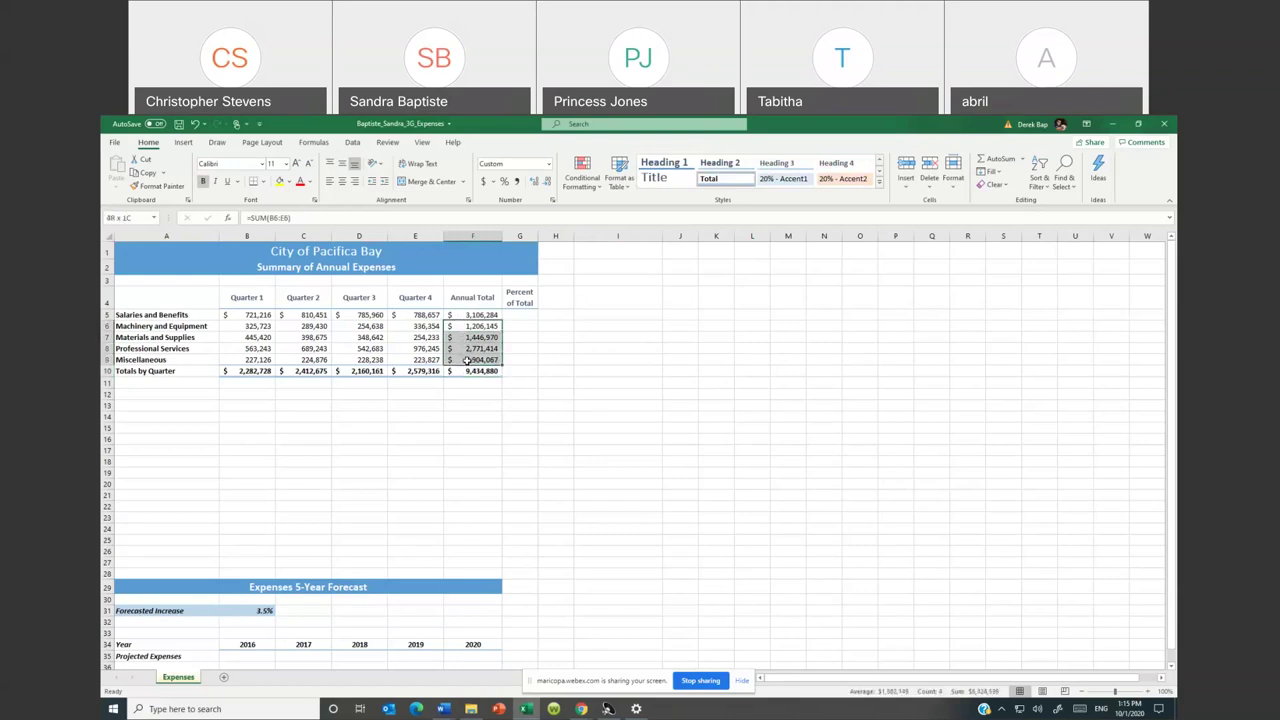
left_click_drag(466, 359, 466, 359)
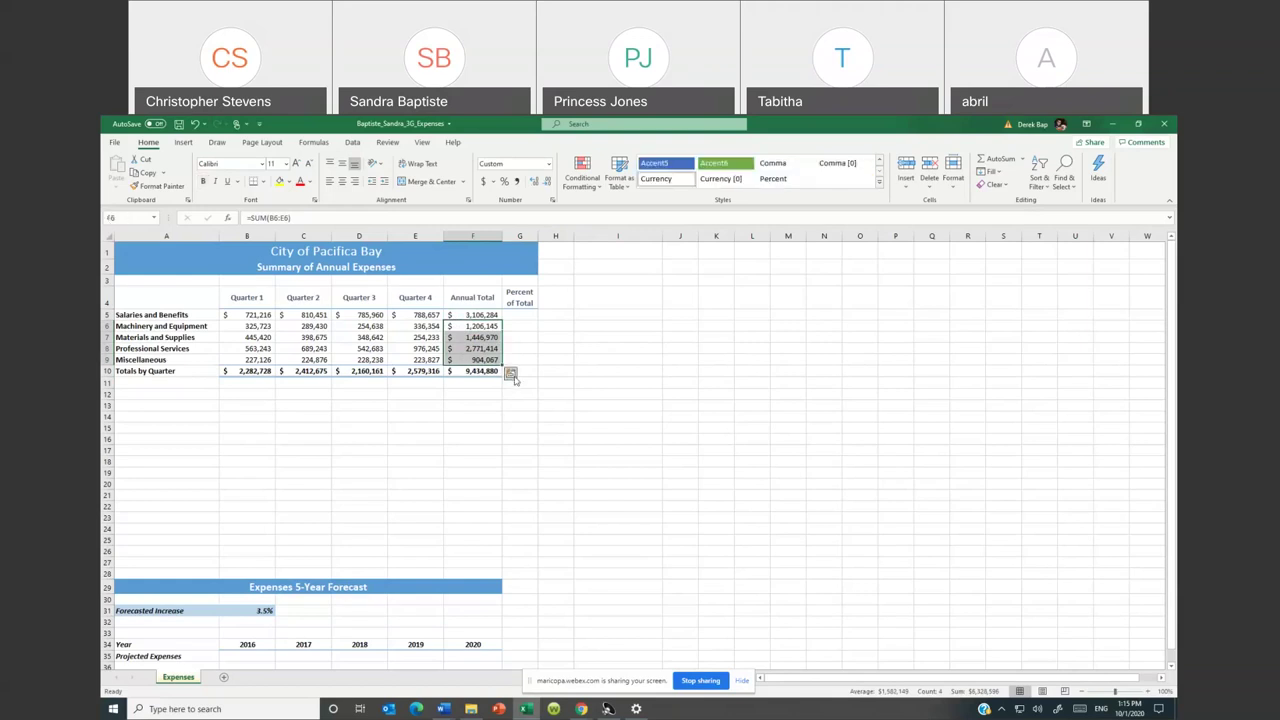
left_click(516, 182)
left_click(548, 183)
left_click(548, 183)
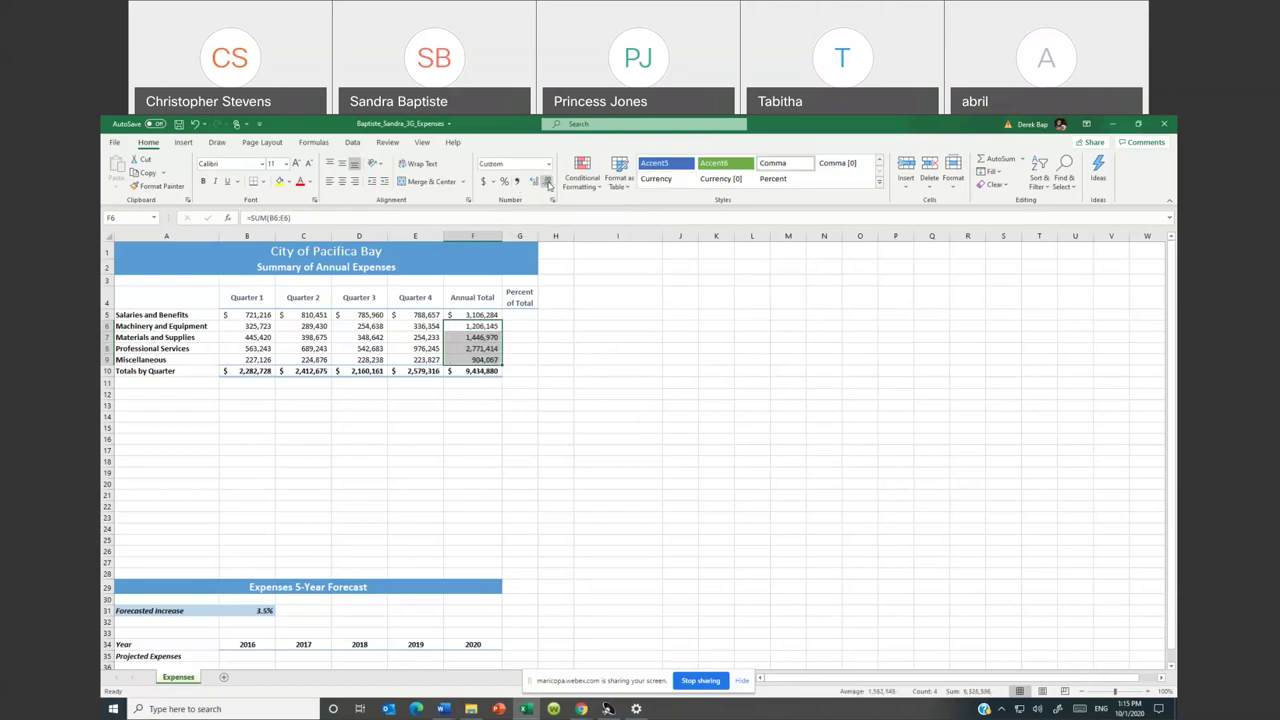
left_click(501, 391)
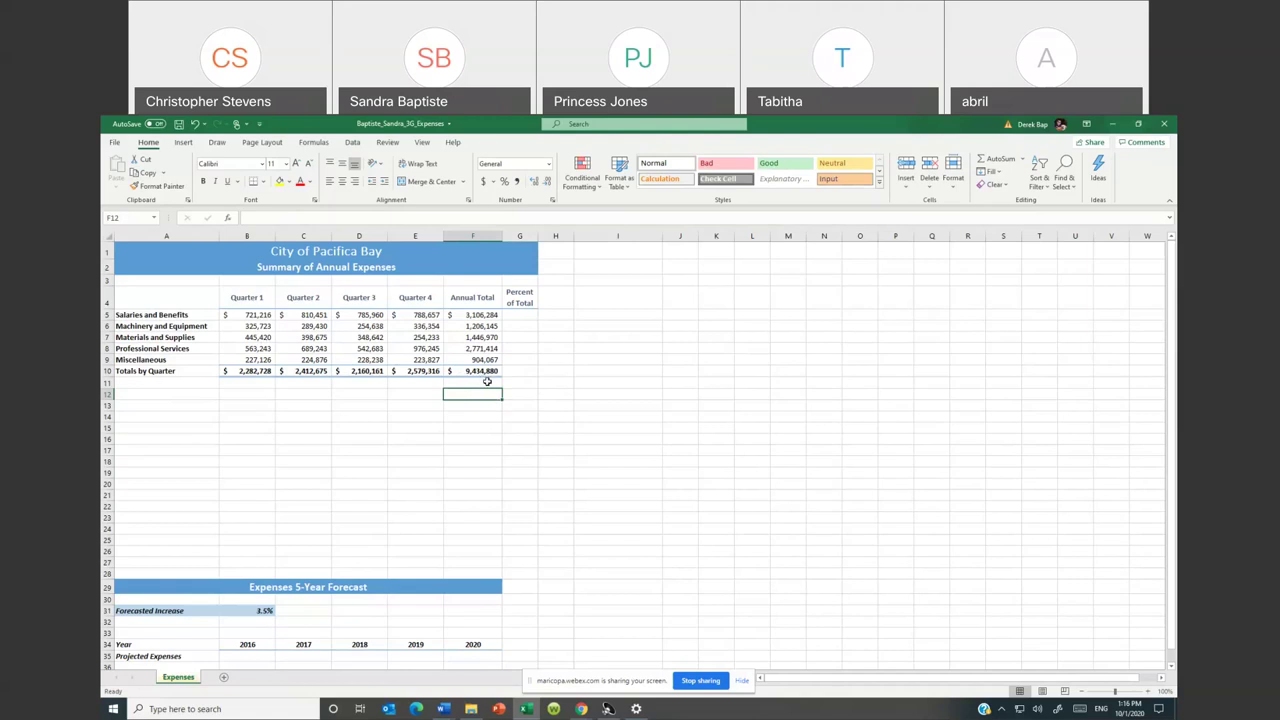
Enter the formula =F5/F10 in G5 for the Salaries and Benefits Percent of Total
left_click(509, 316)
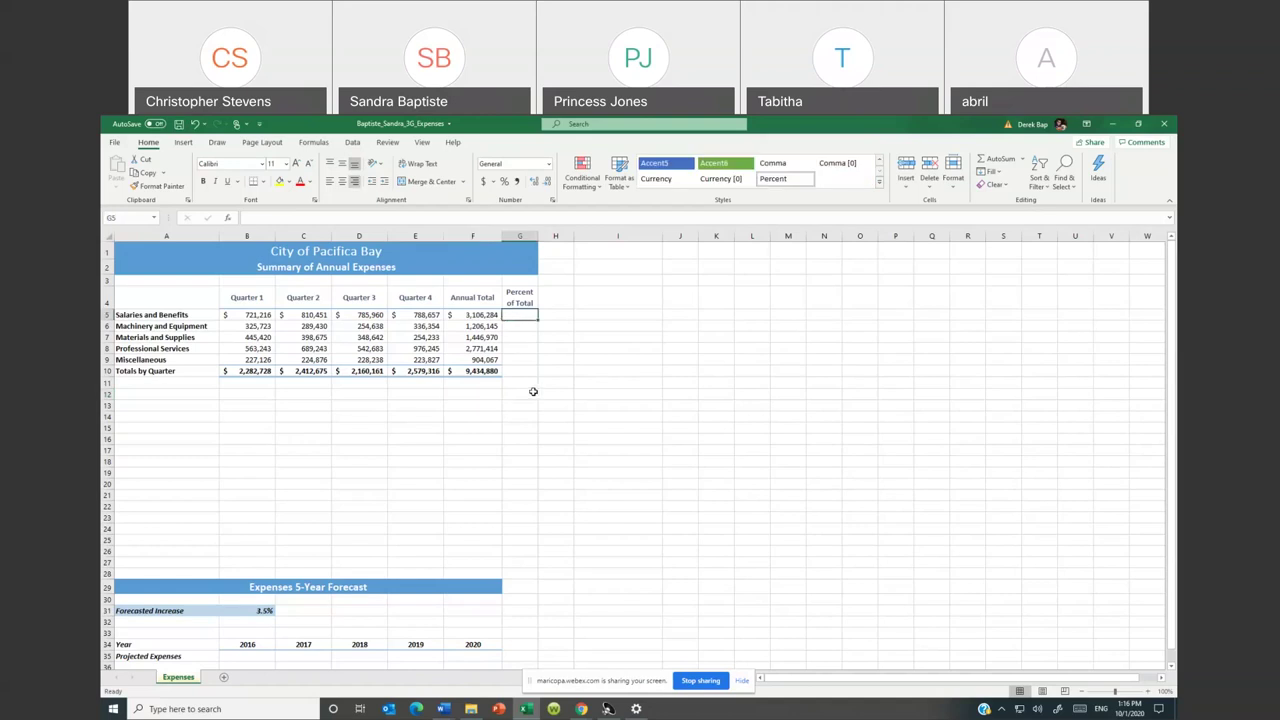
type("=")
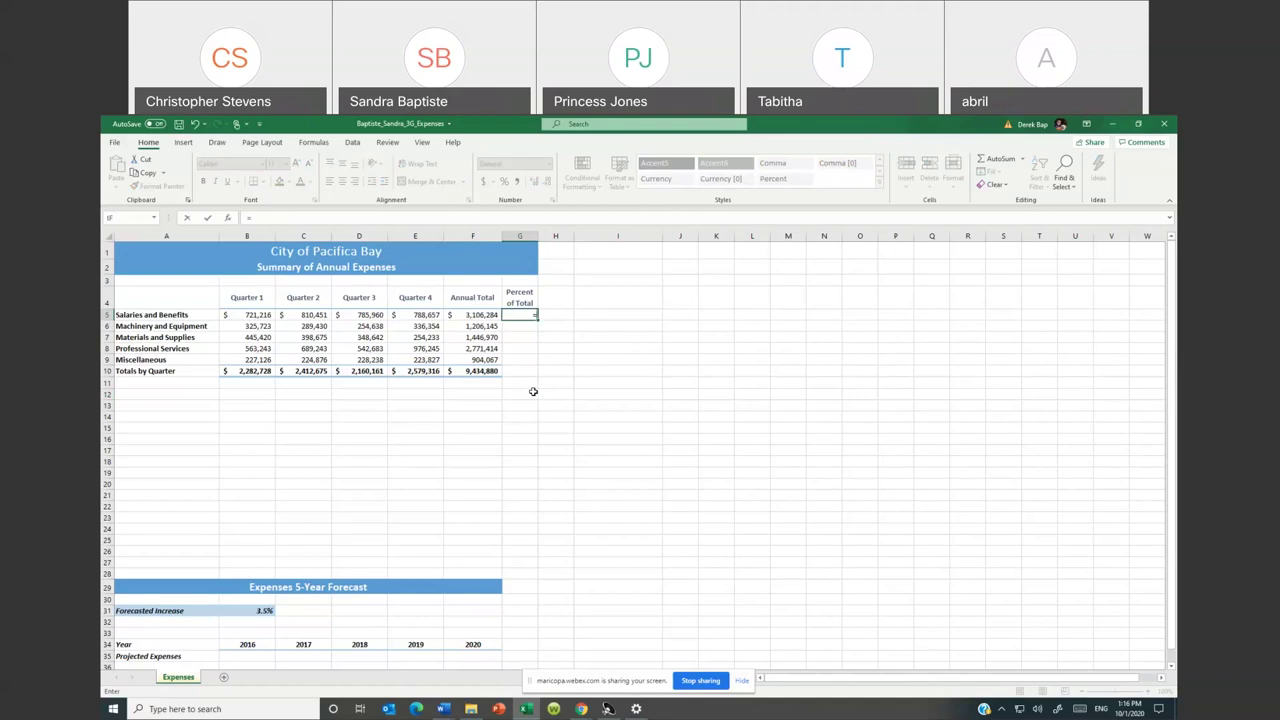
left_click(483, 315)
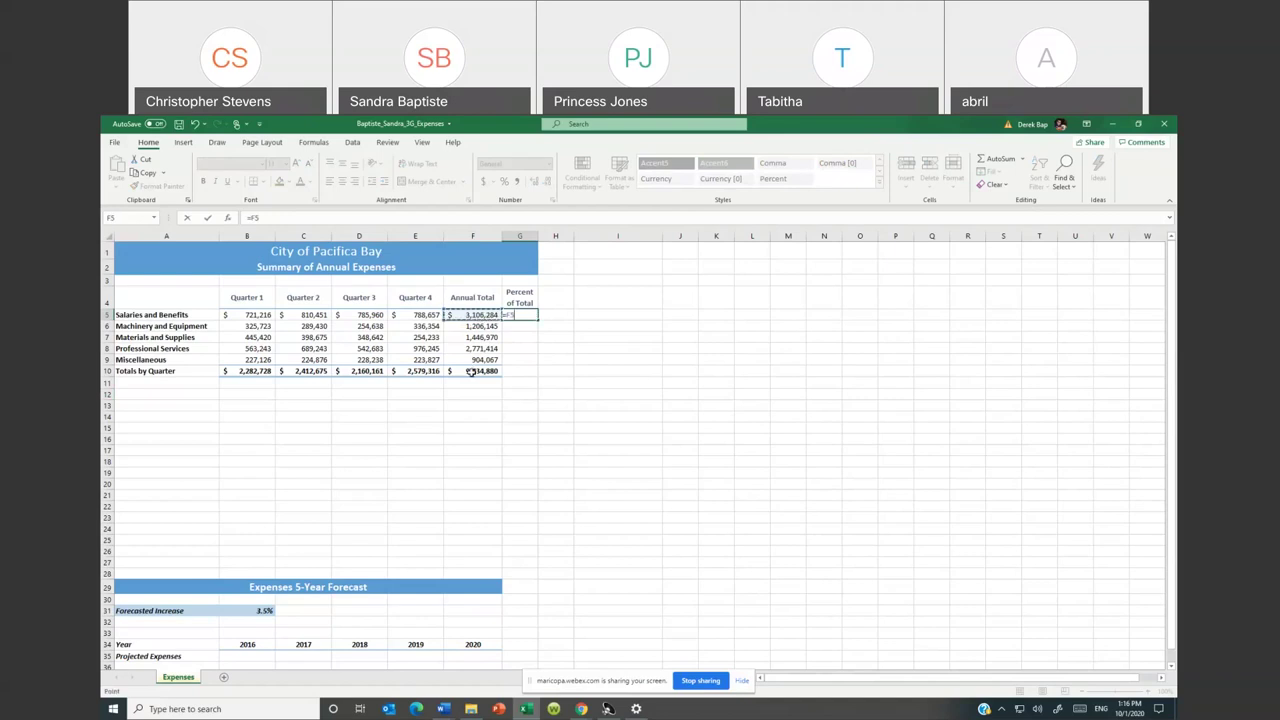
type("/")
left_click(470, 371)
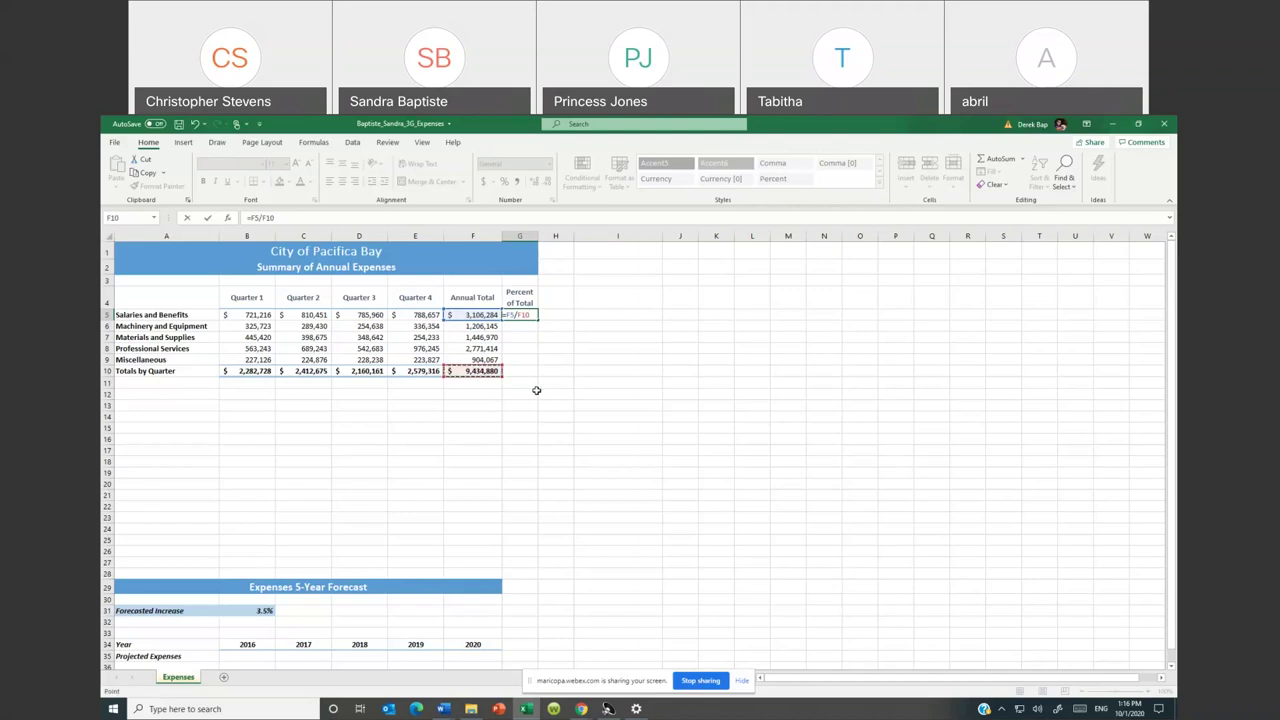
key("Return")
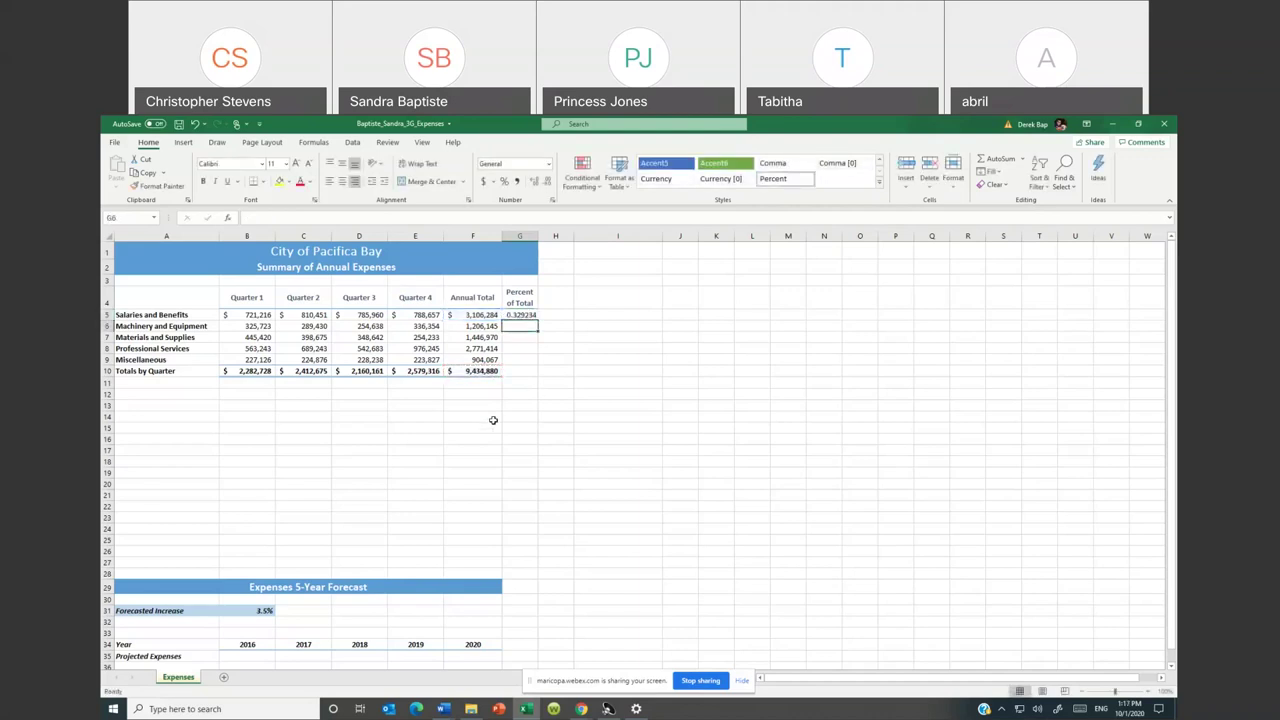
Make the total's reference absolute in G5 so that the formula reads =F5/$F$10
left_click(513, 314)
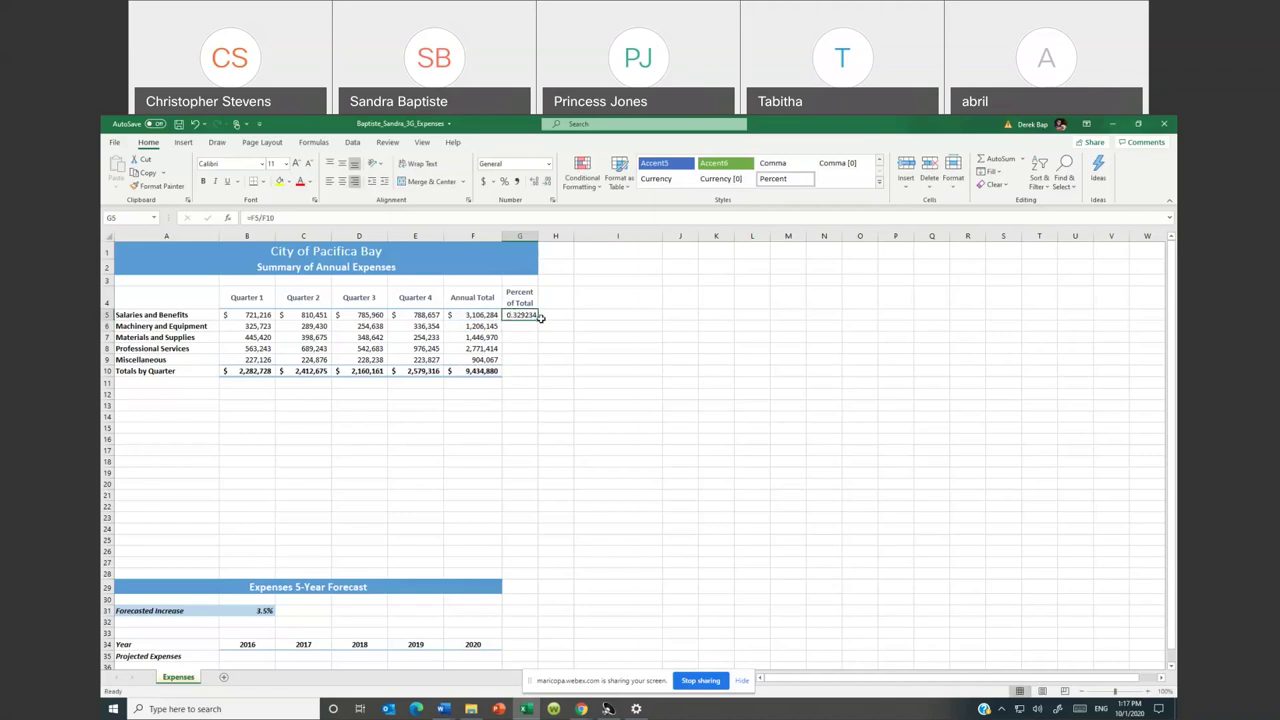
left_click(267, 218)
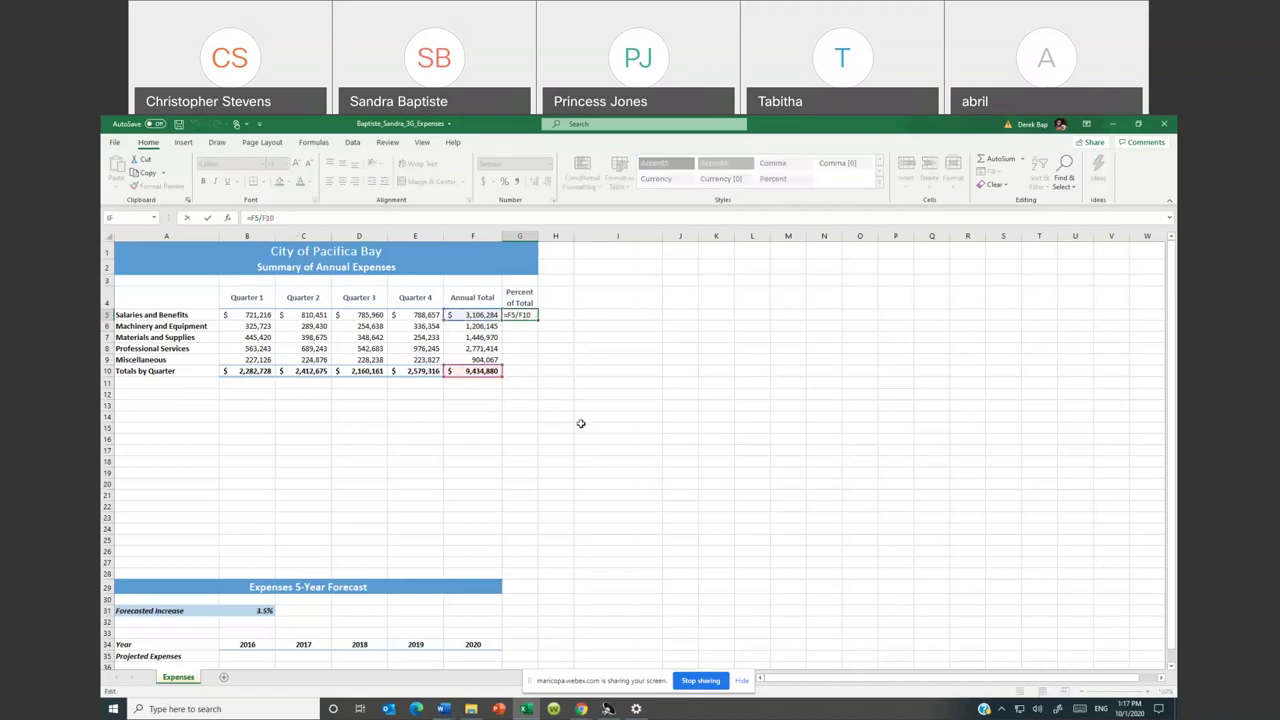
type("$F$")
key("Return")
key("Up")
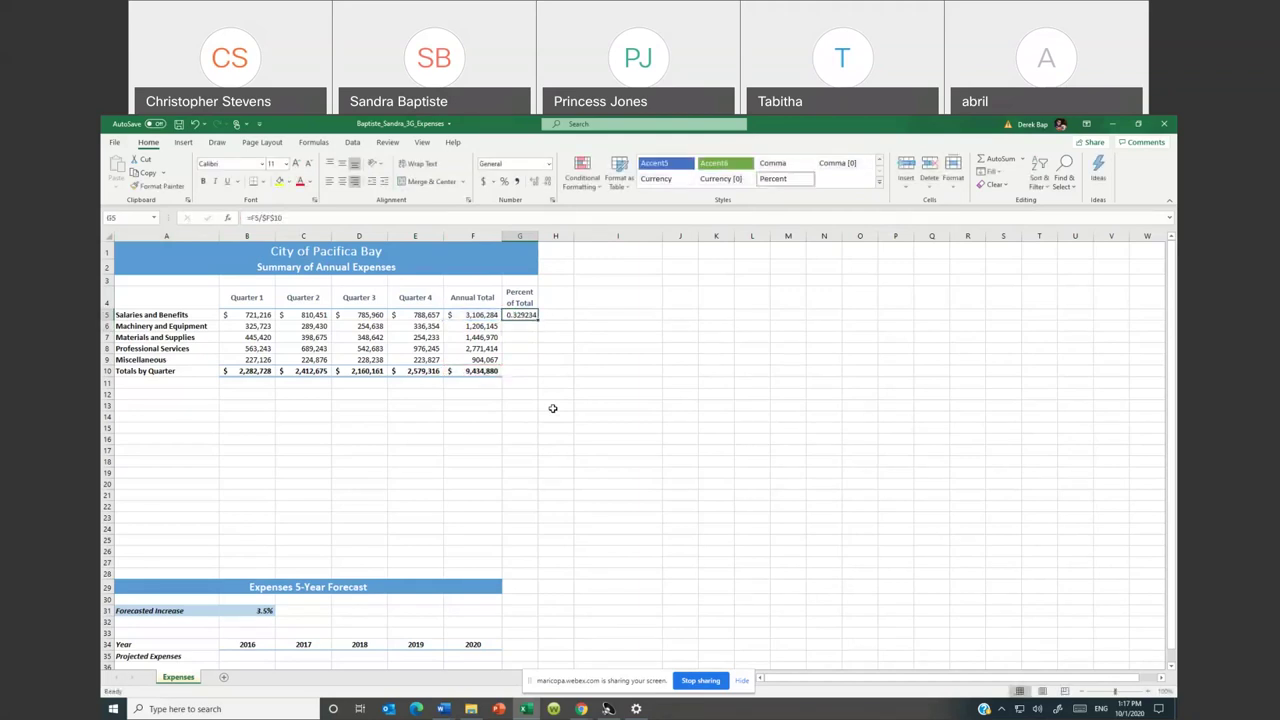
Fill the Percent of Total formula from G5 down to G9 and format the range as centered Percent Style values
left_click_drag(536, 319, 540, 362)
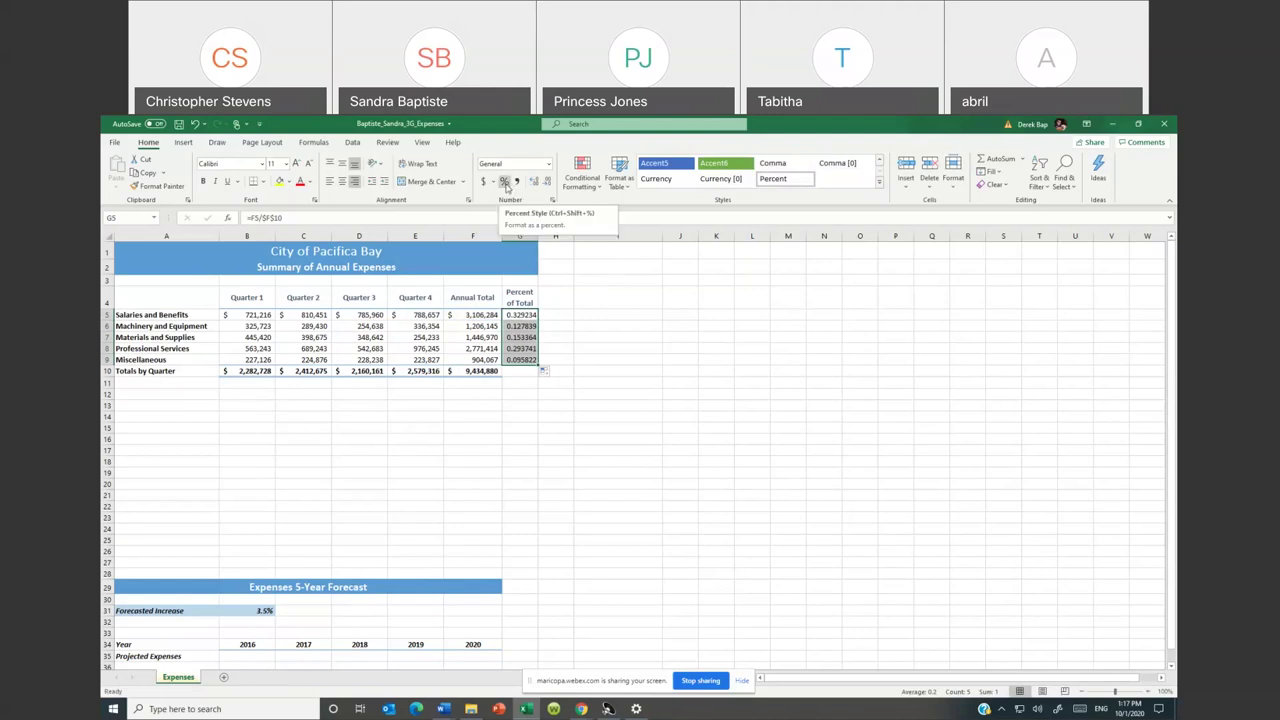
left_click(505, 182)
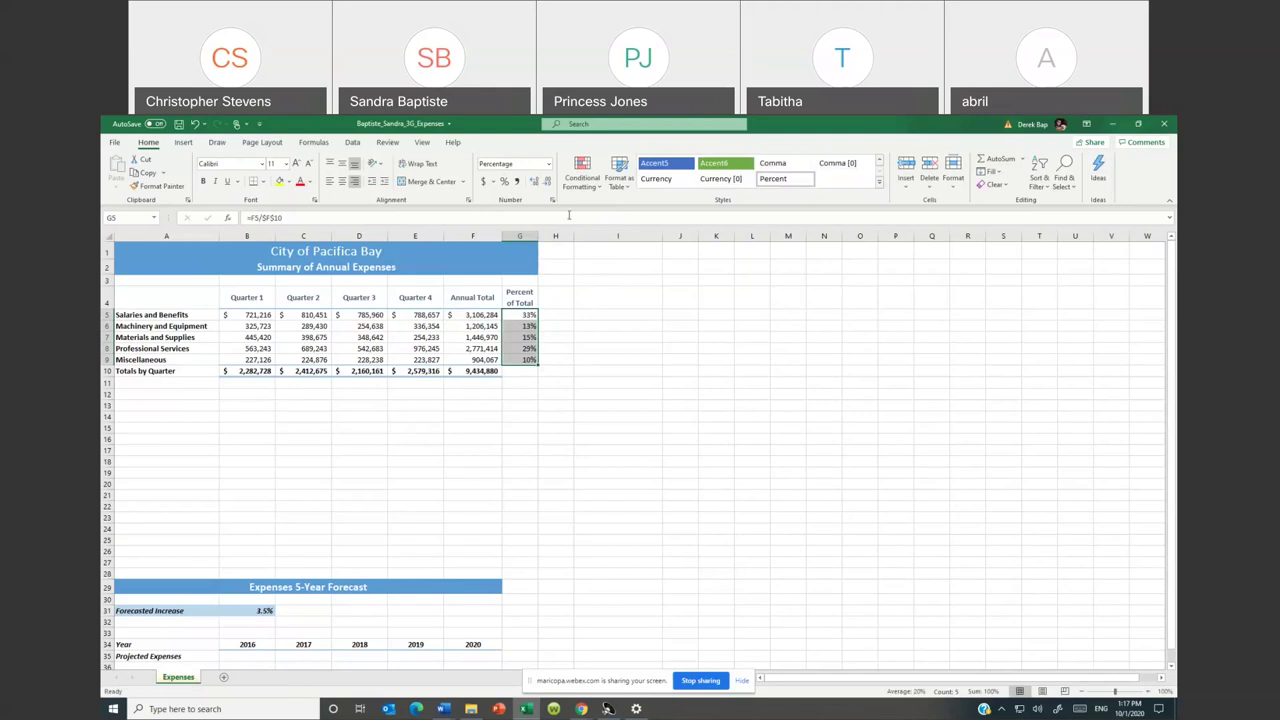
left_click(342, 181)
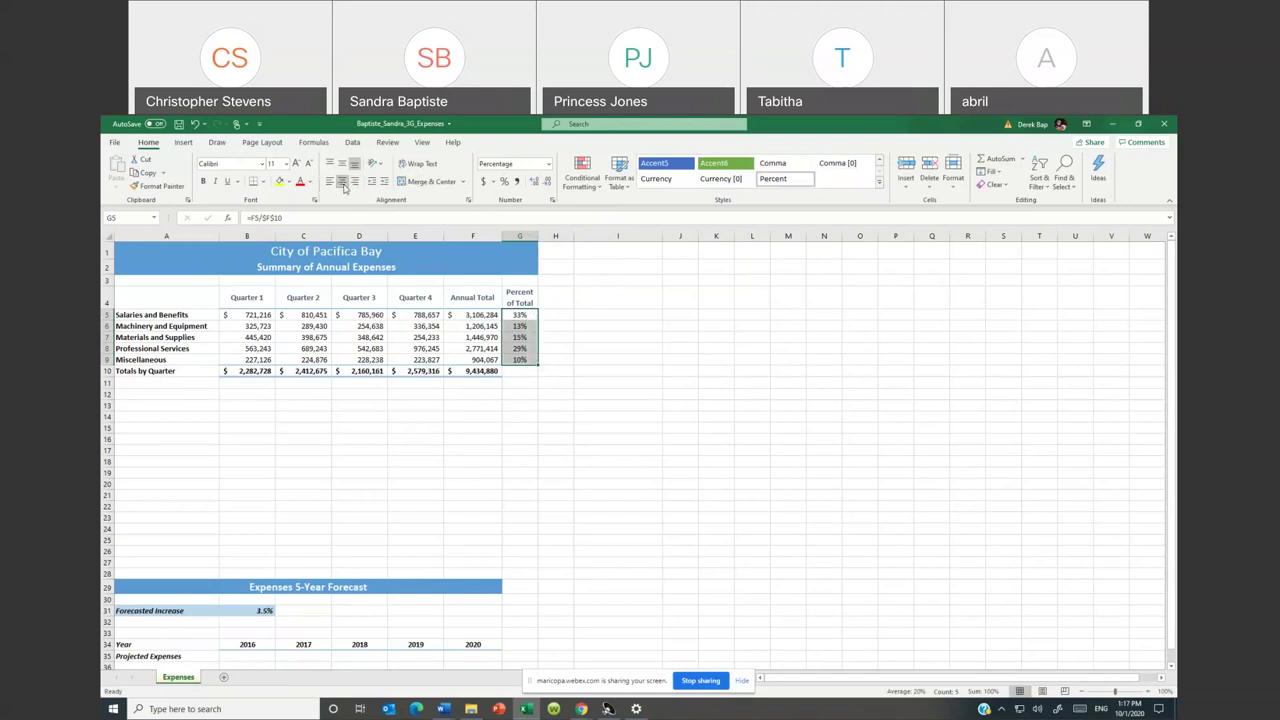
left_click(513, 384)
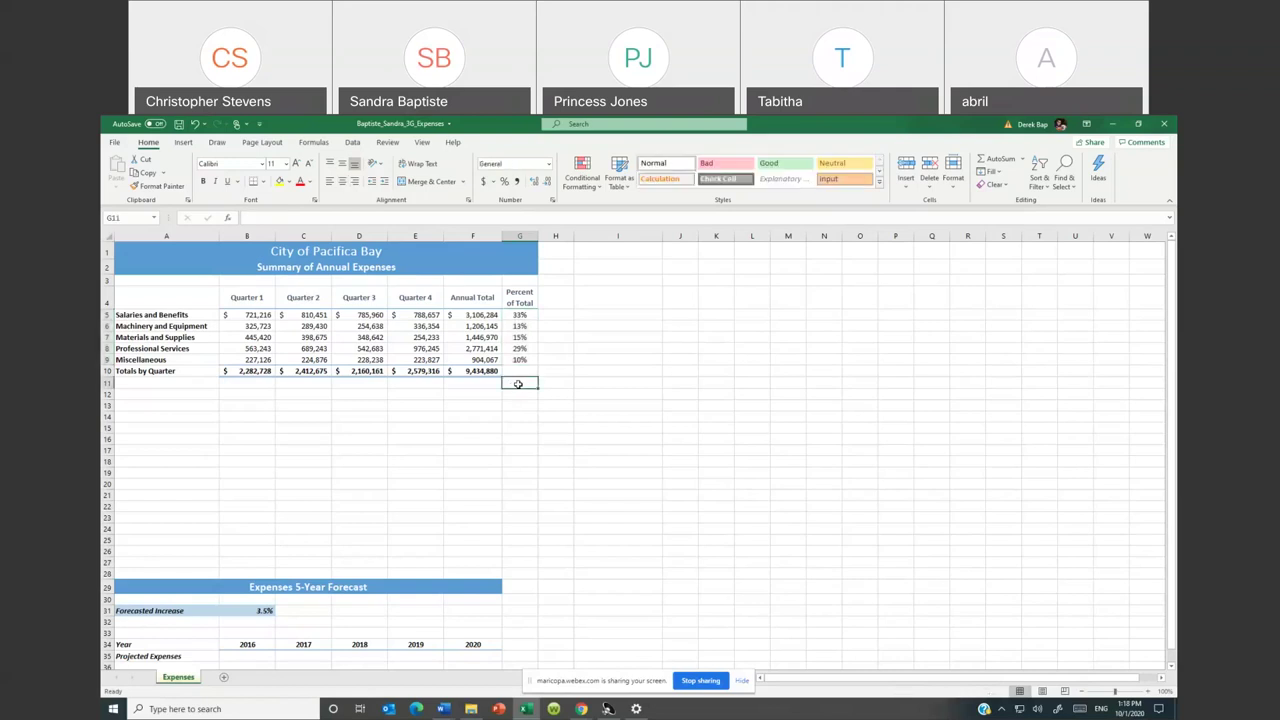
left_click(518, 370)
scroll(514, 420, "down", 1)
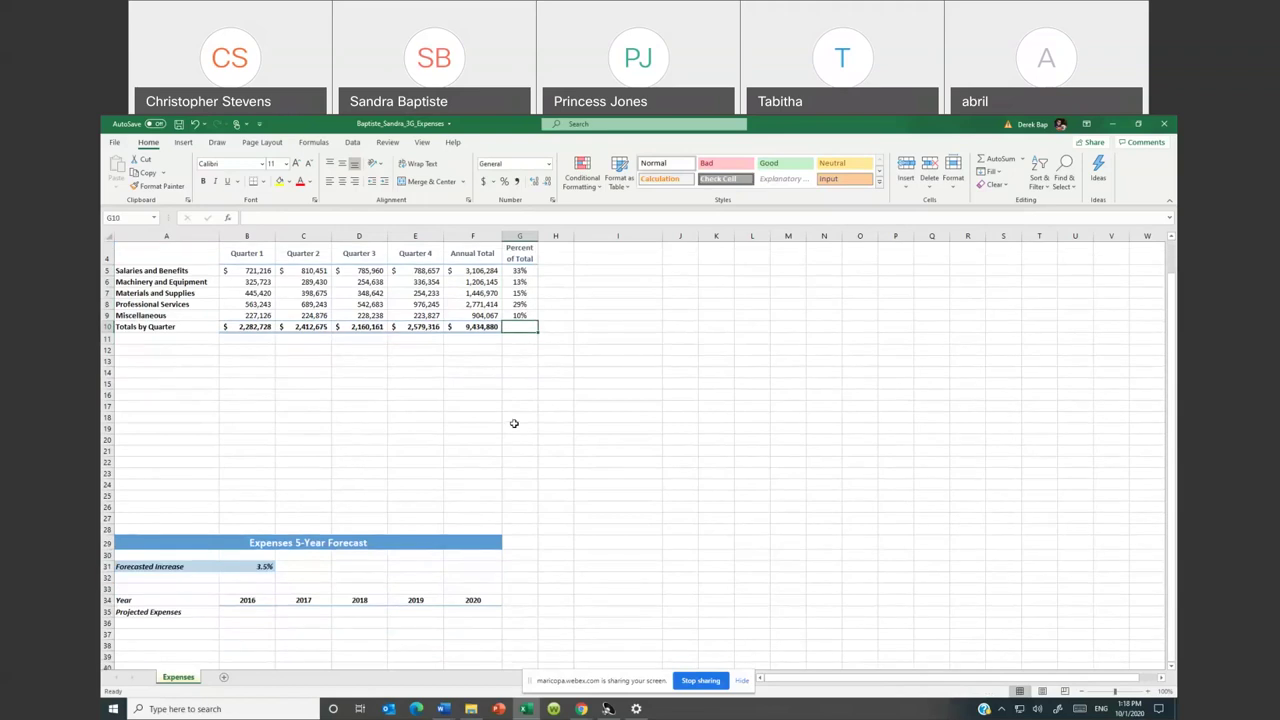
scroll(514, 423, "up", 1)
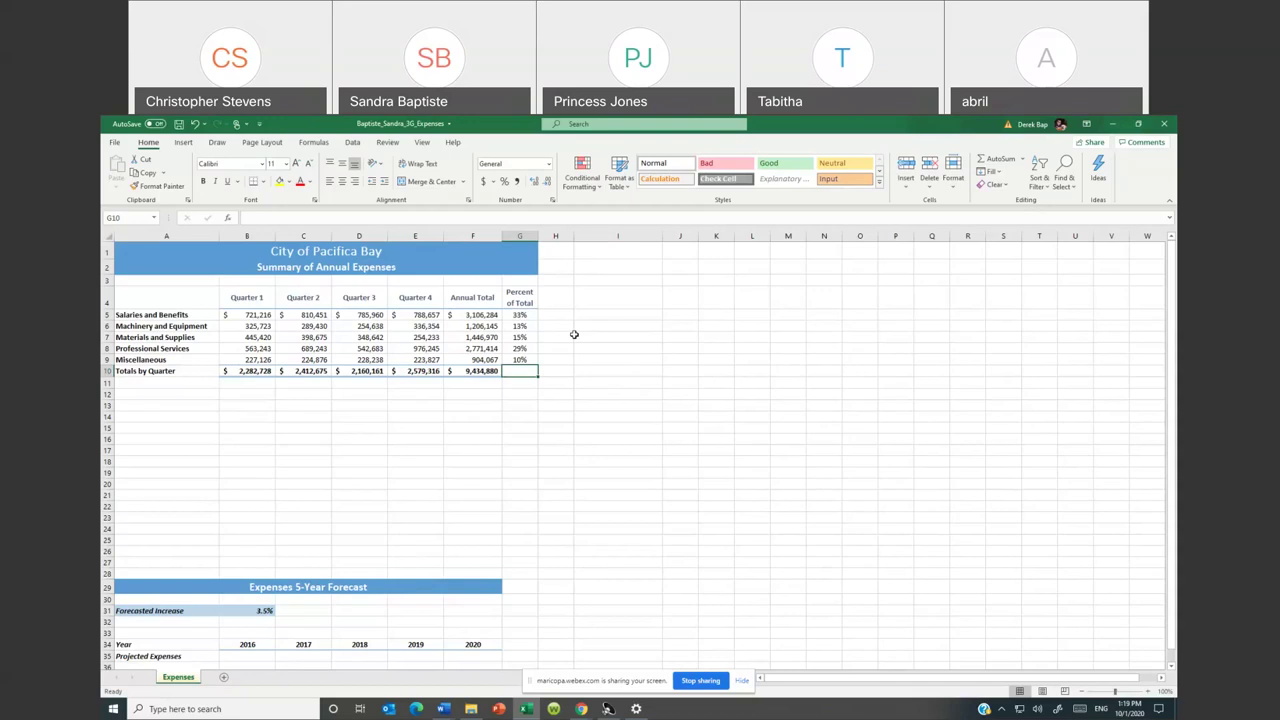
left_click(291, 404)
left_click(299, 393)
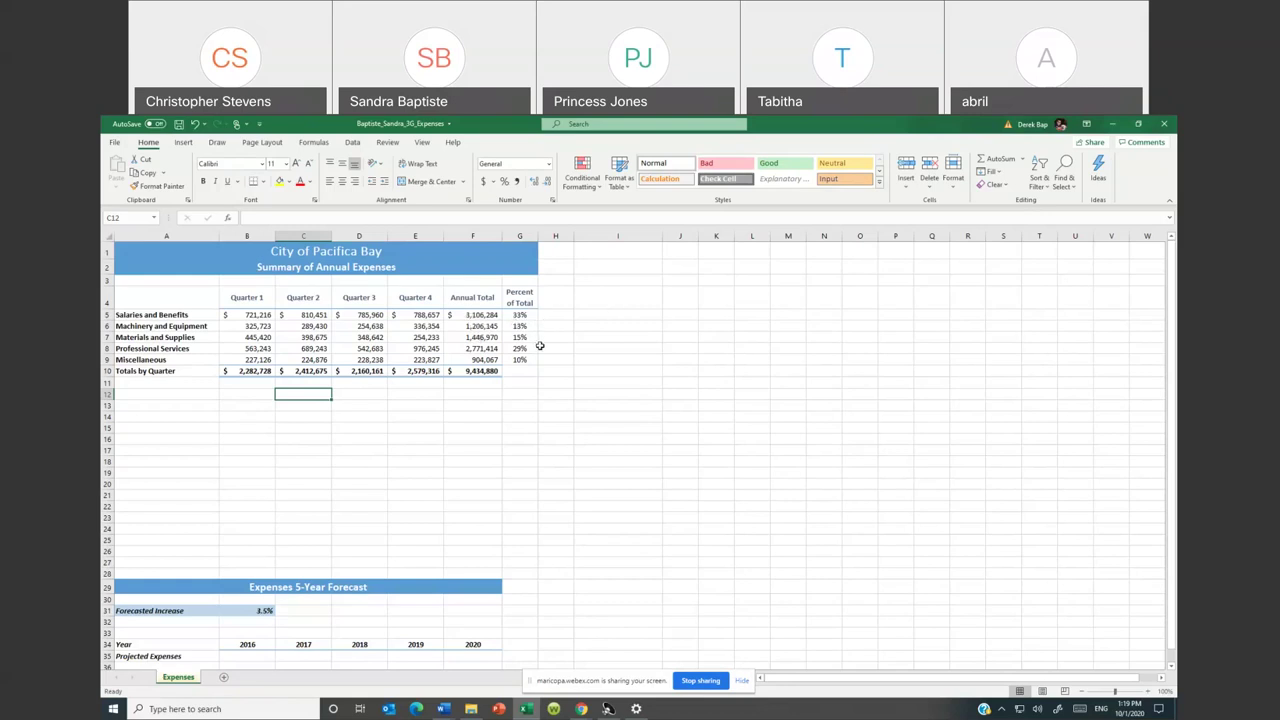
left_click_drag(481, 315, 490, 358)
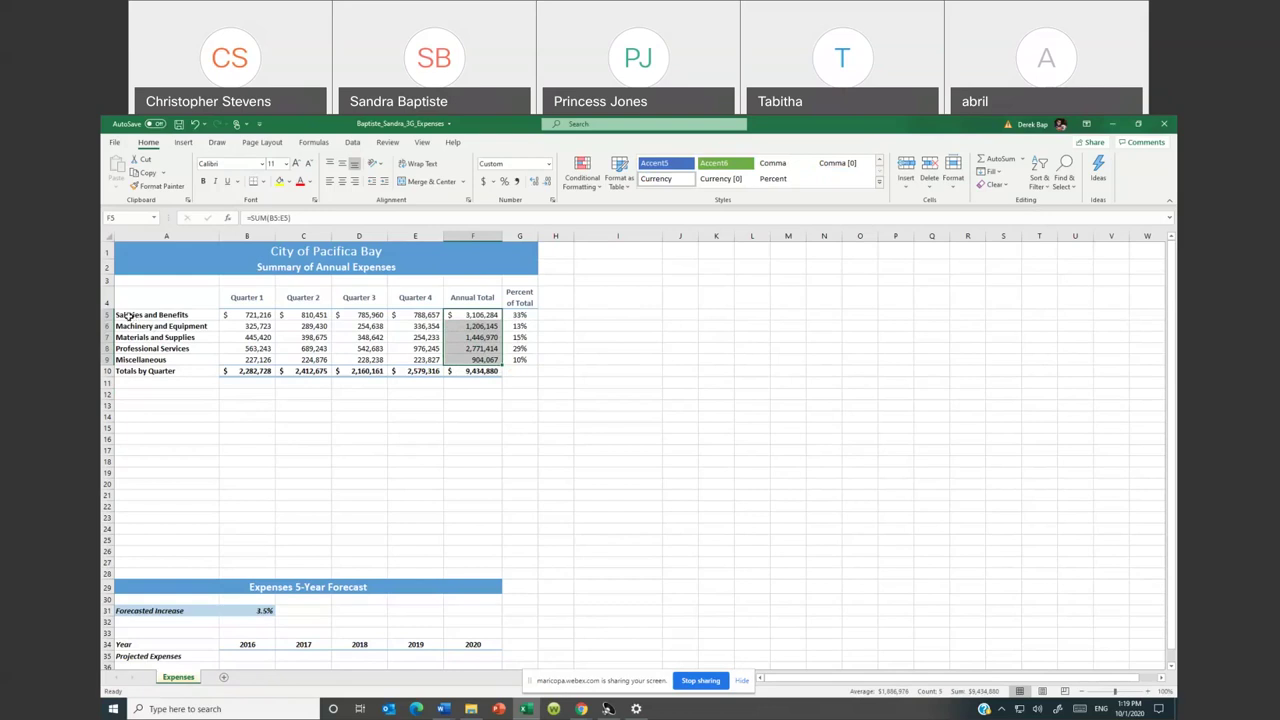
left_click_drag(123, 315, 145, 370, "ctrl")
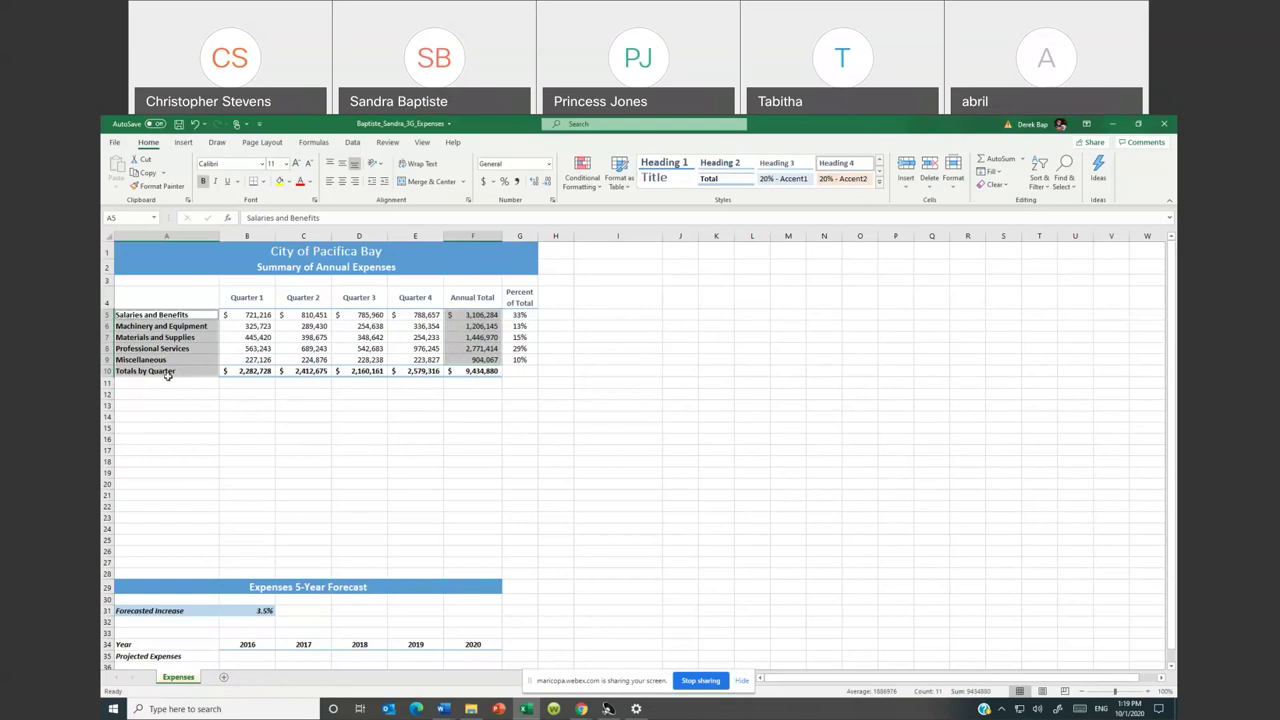
left_click(367, 443)
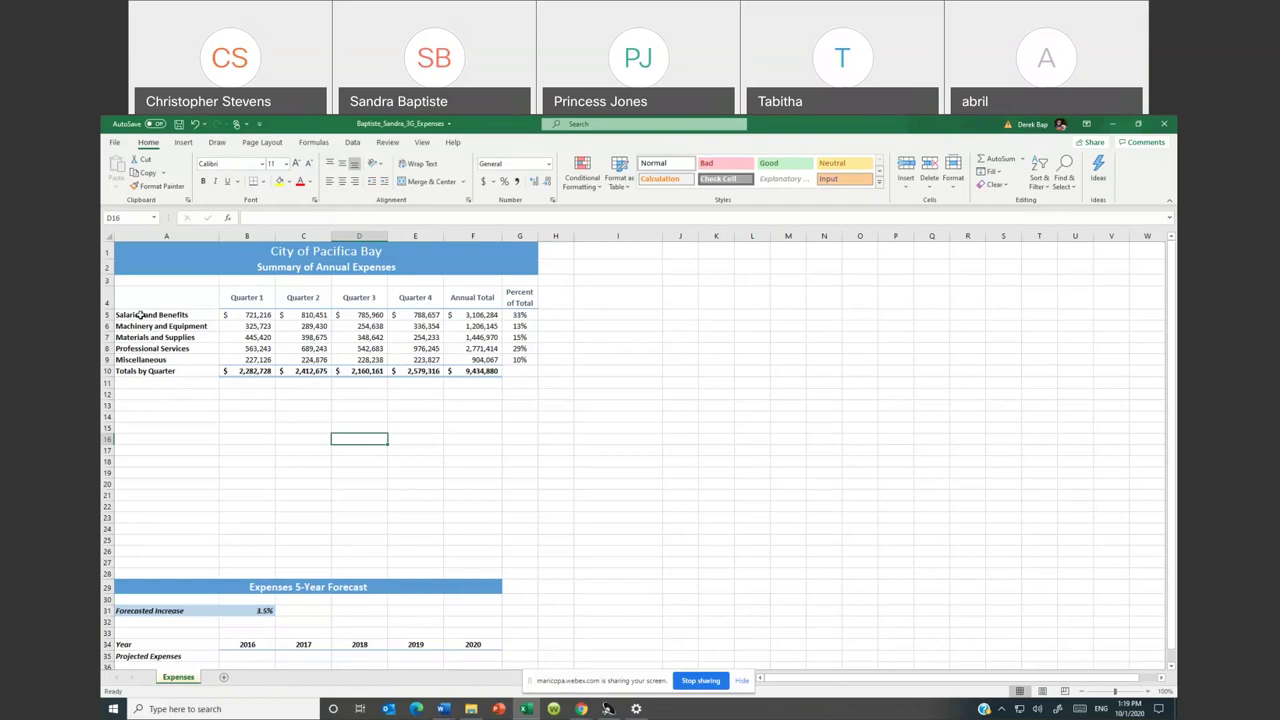
Insert a 3-D pie chart from the expense categories in A5:A9 and their annual totals in F5:F9
left_click_drag(141, 314, 165, 370)
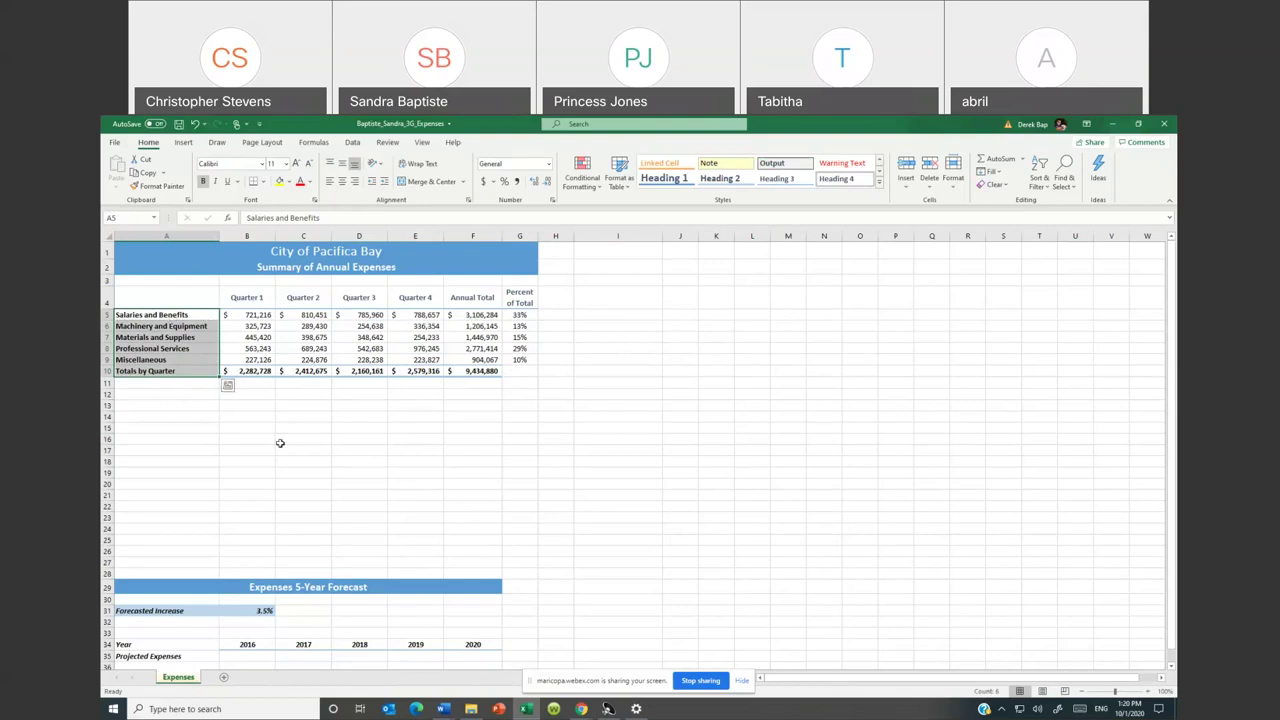
left_click(124, 302)
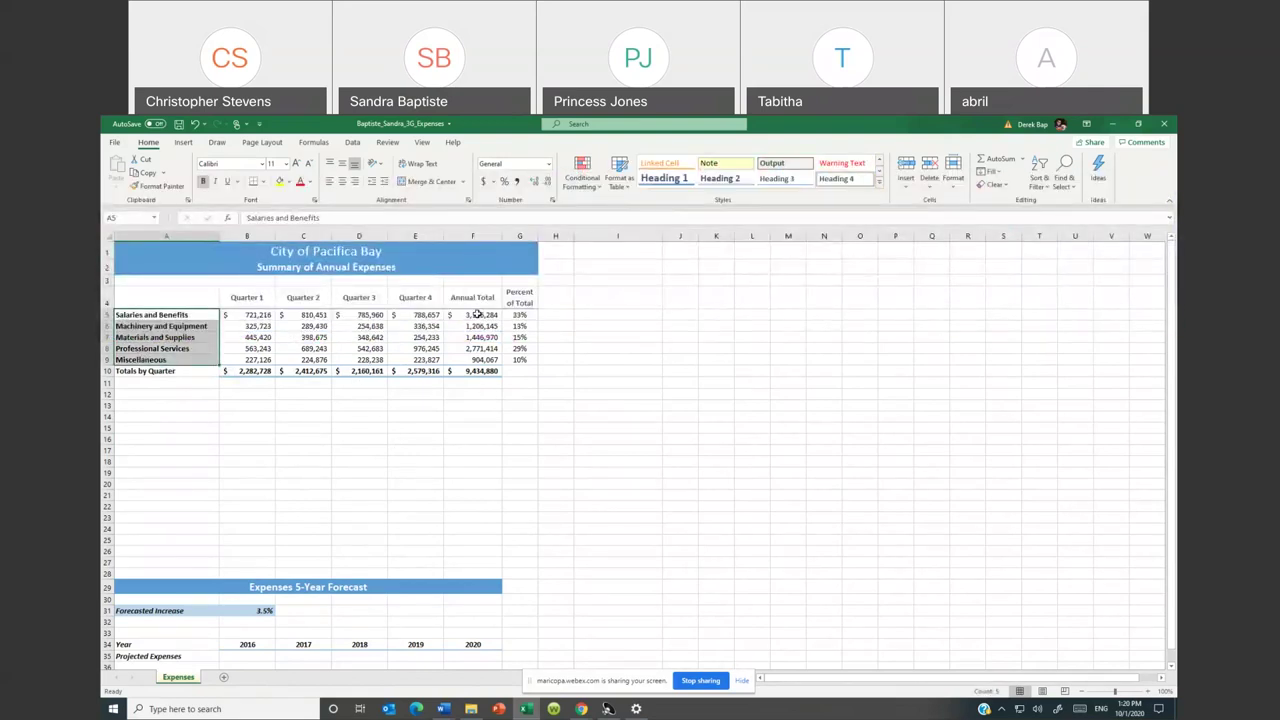
left_click_drag(477, 314, 482, 356)
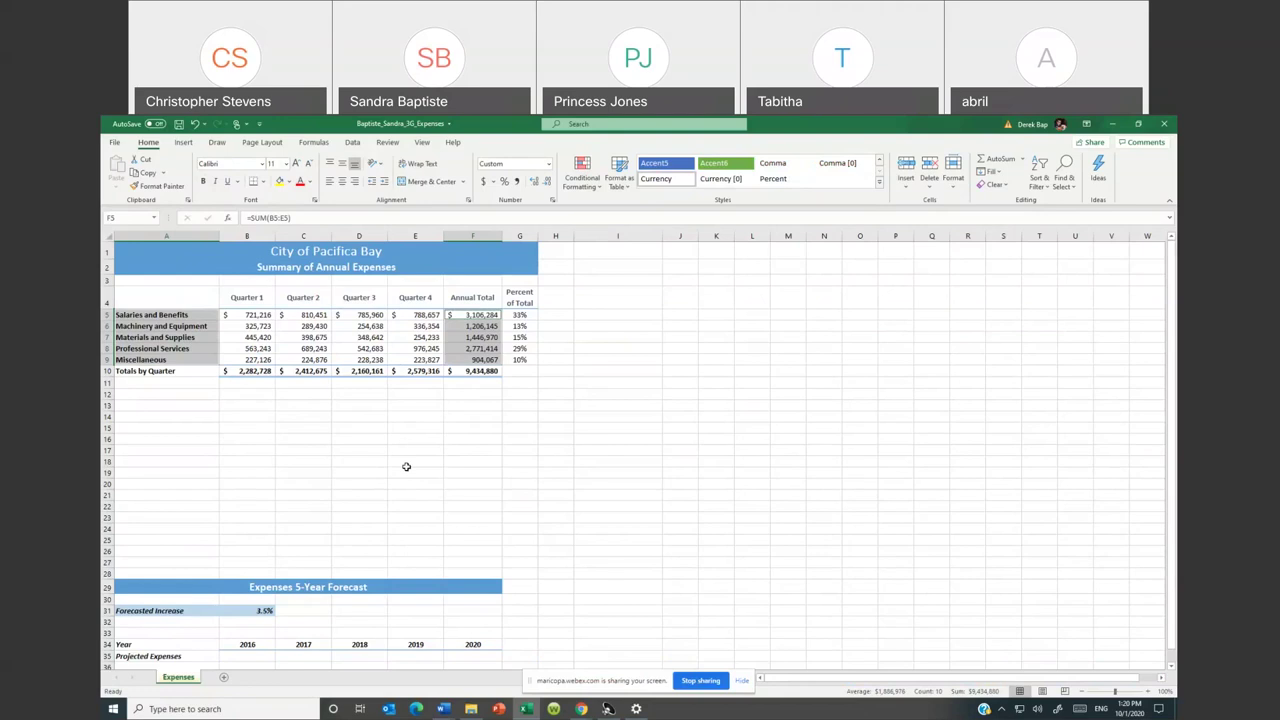
left_click(184, 143)
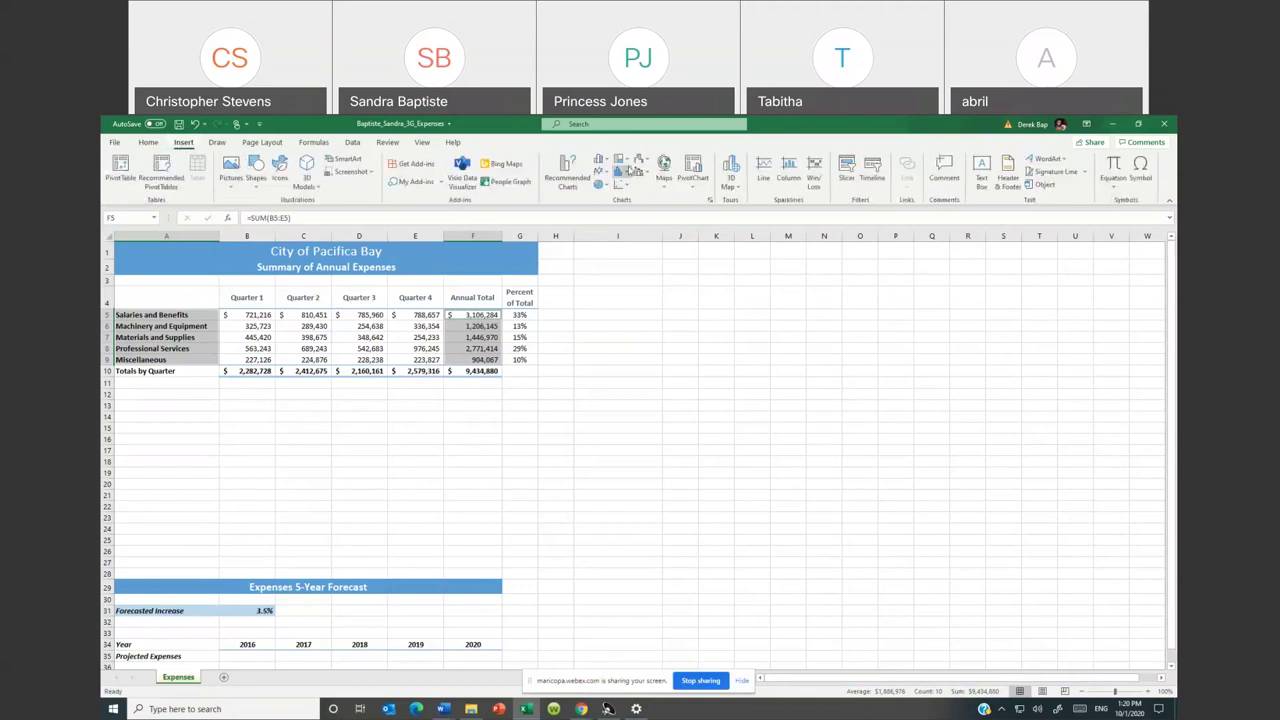
left_click(605, 186)
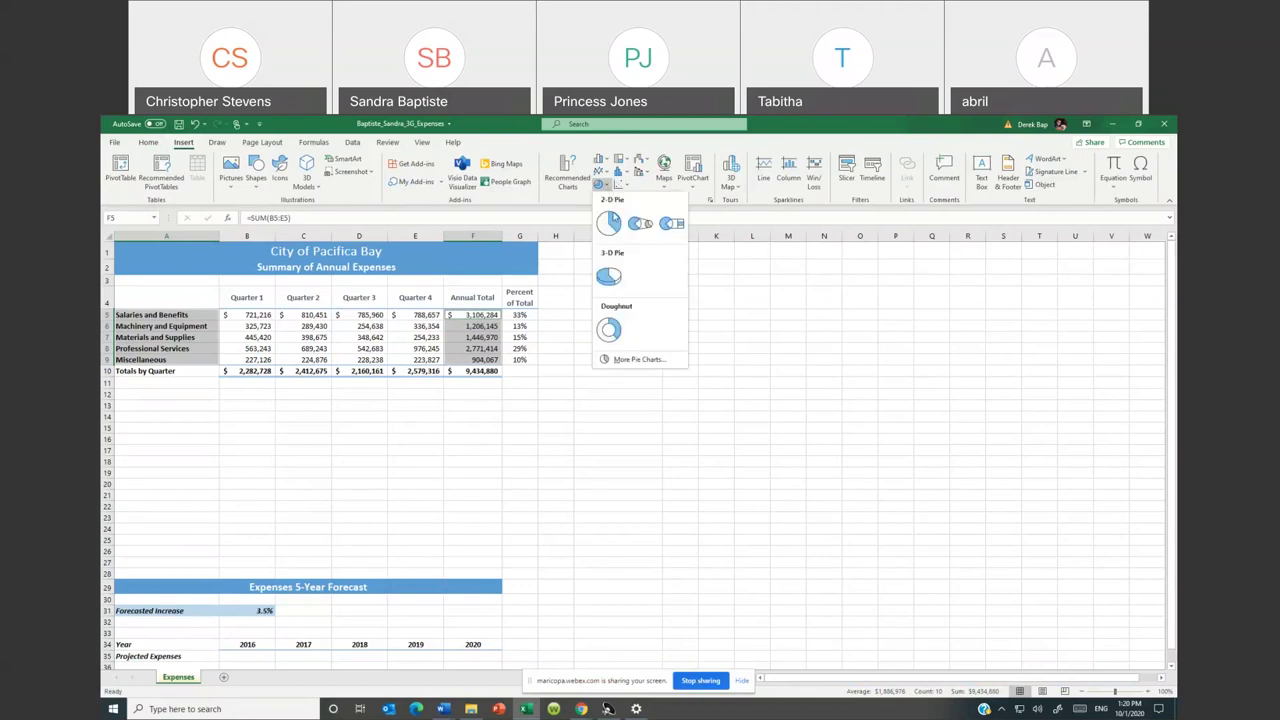
left_click(612, 276)
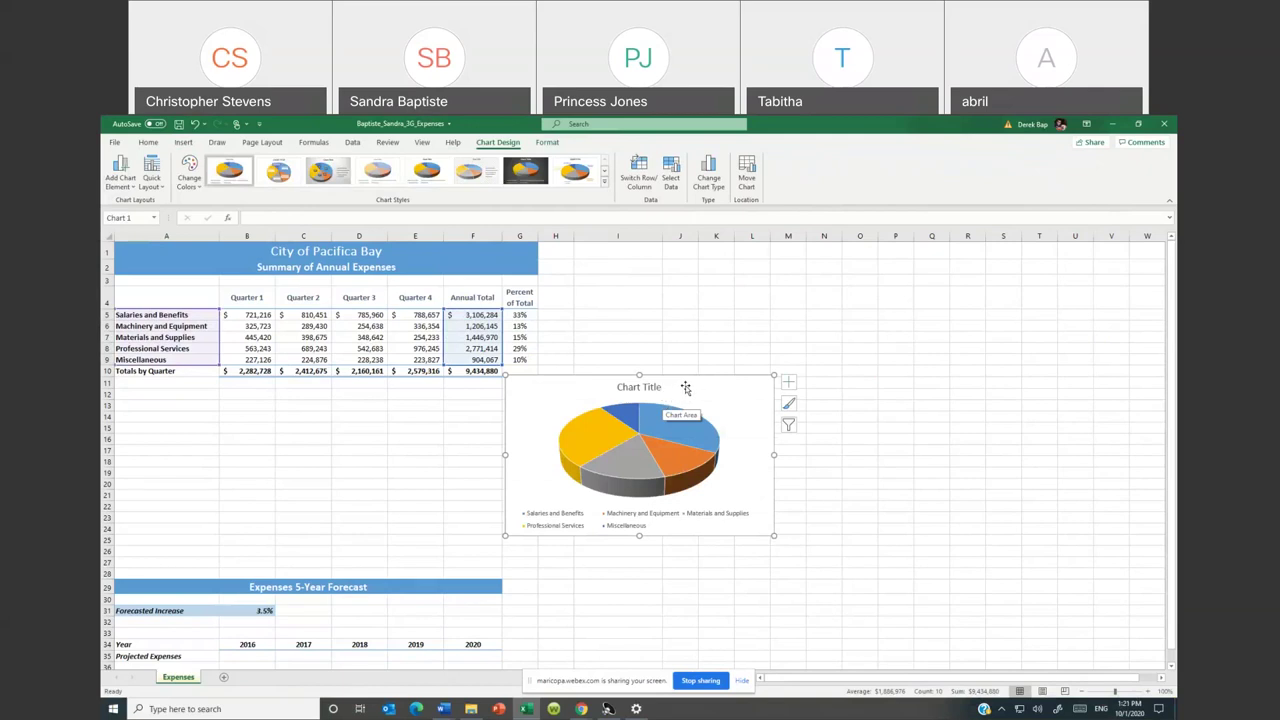
Move the pie chart to a new sheet named Anual Expense Chart
left_click(153, 145)
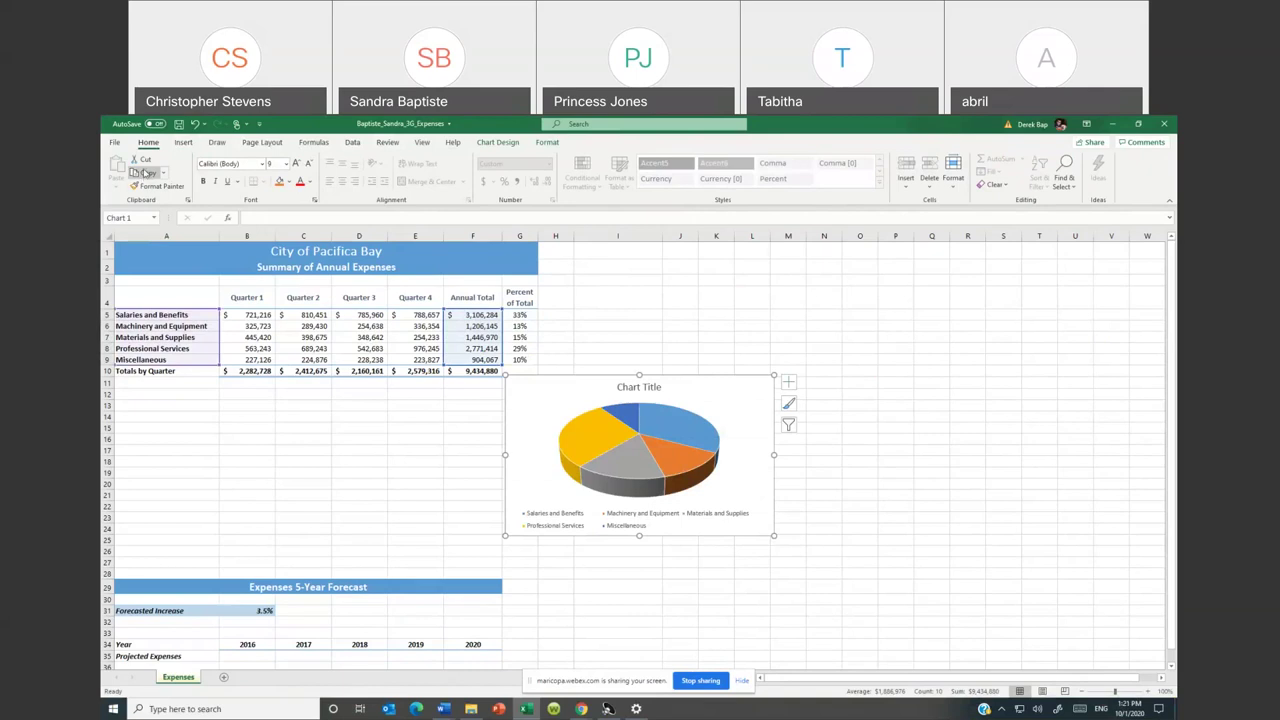
left_click(500, 145)
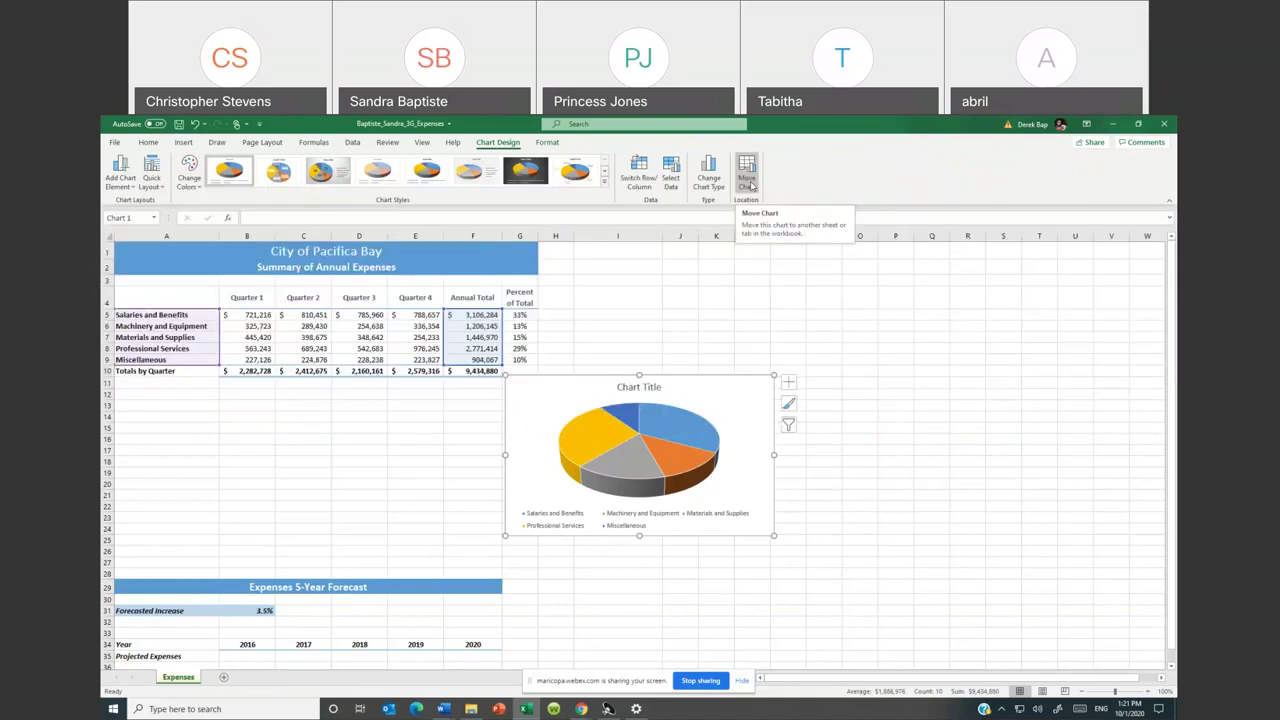
left_click(749, 184)
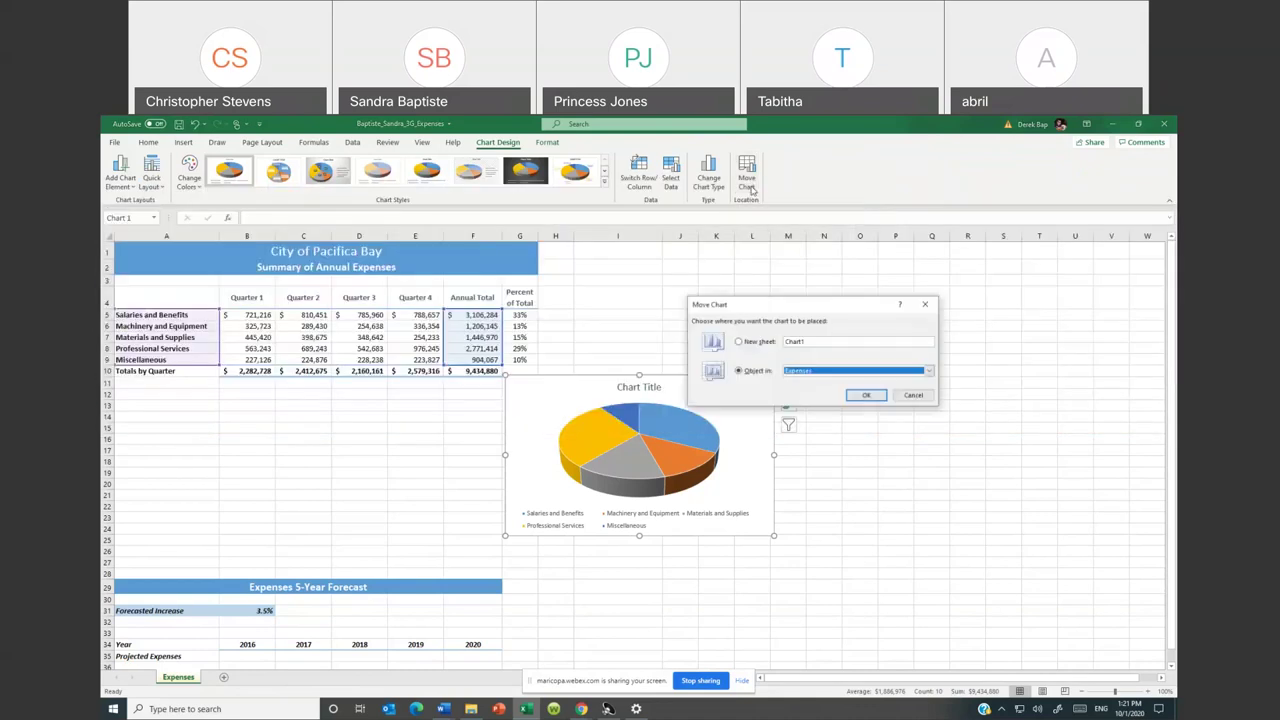
left_click(742, 343)
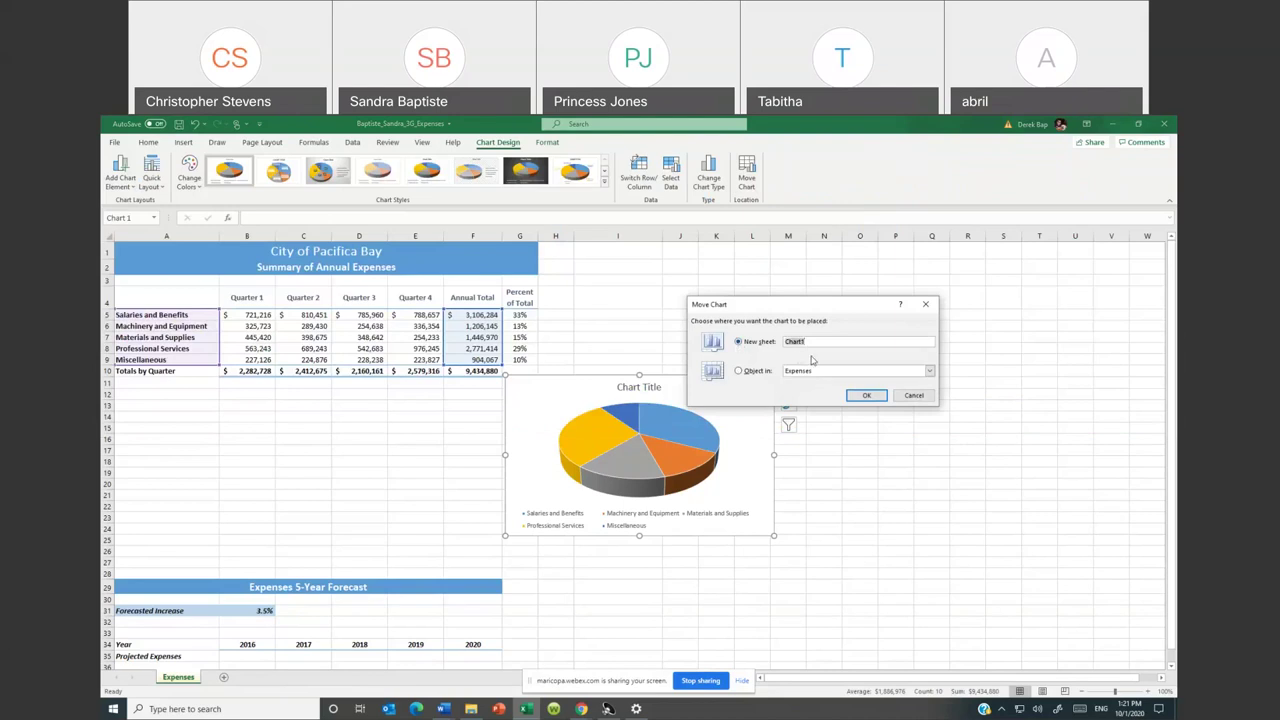
type("Anual Expense Cha")
left_click(867, 396)
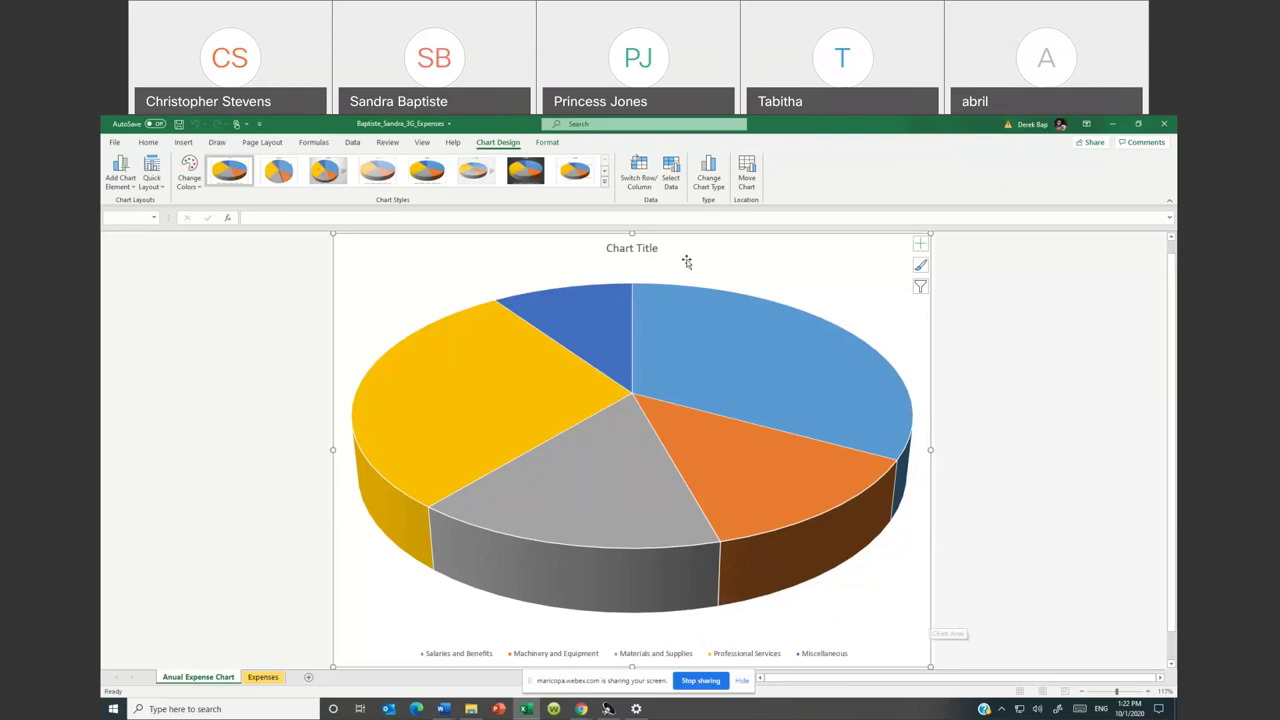
Replace the pie chart's placeholder title with Summary to Annual Expenses
left_click(640, 249)
left_click_drag(661, 250, 610, 255)
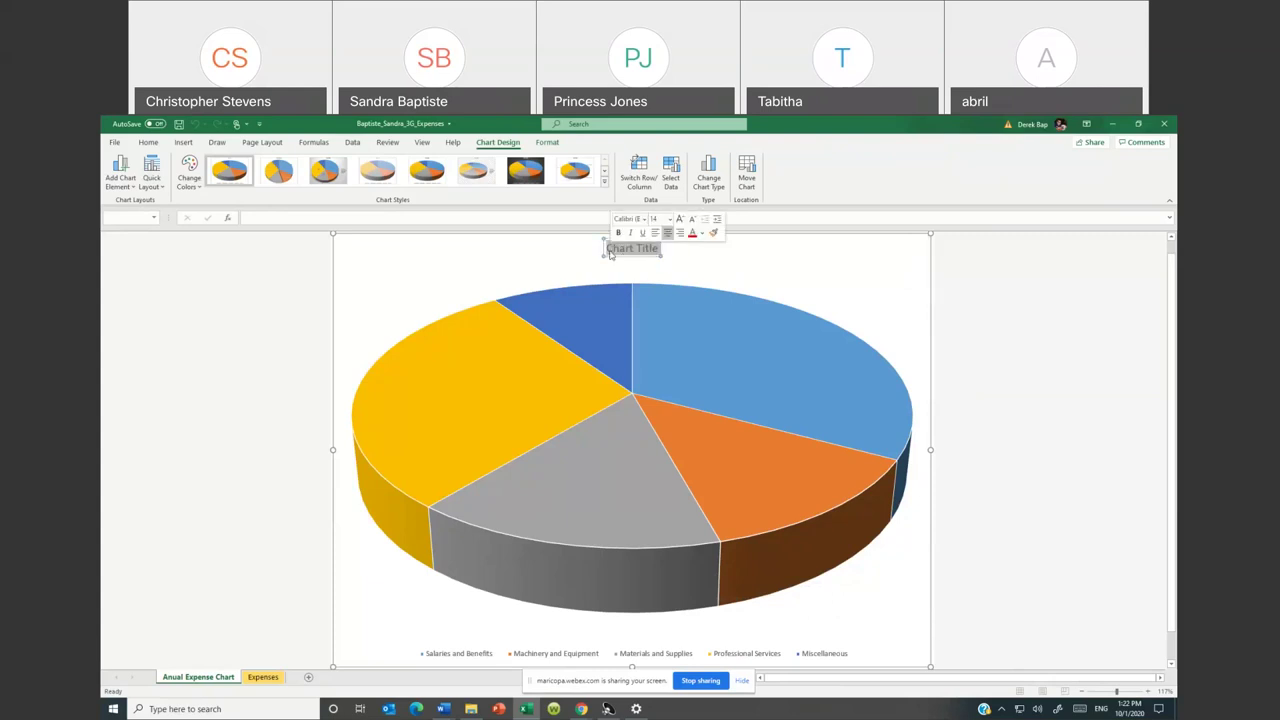
type("Summa")
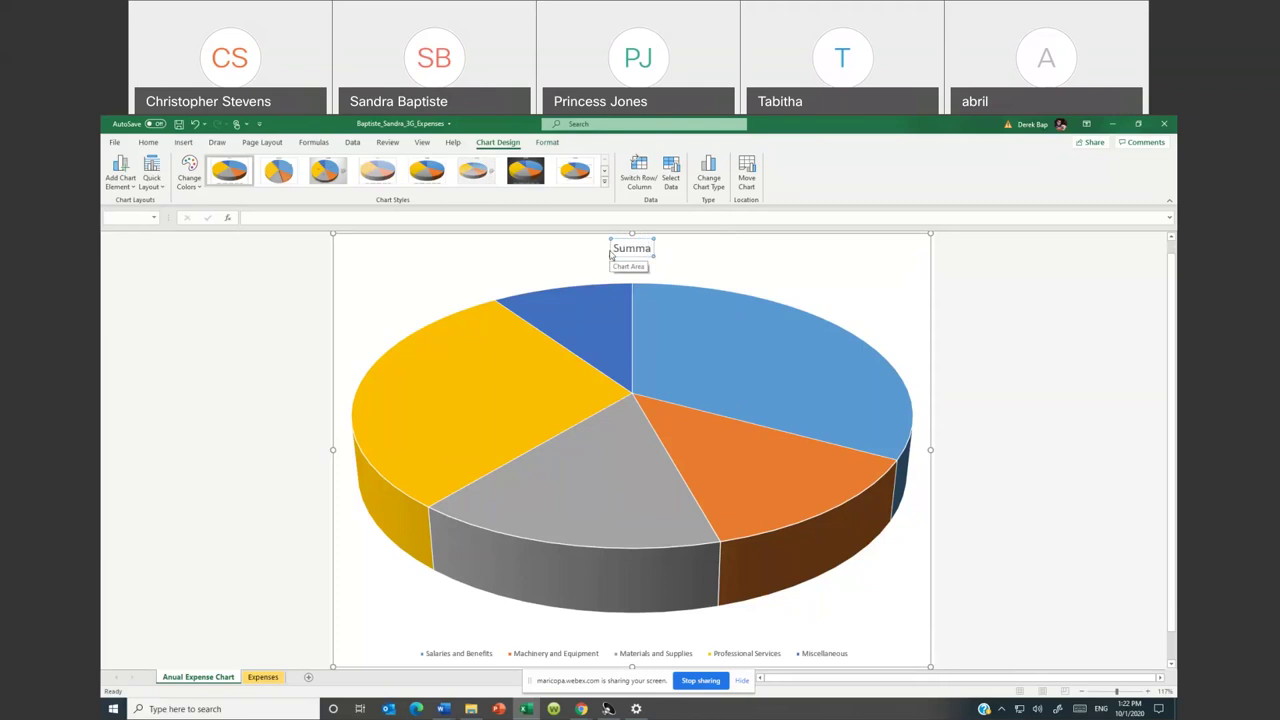
type("ry")
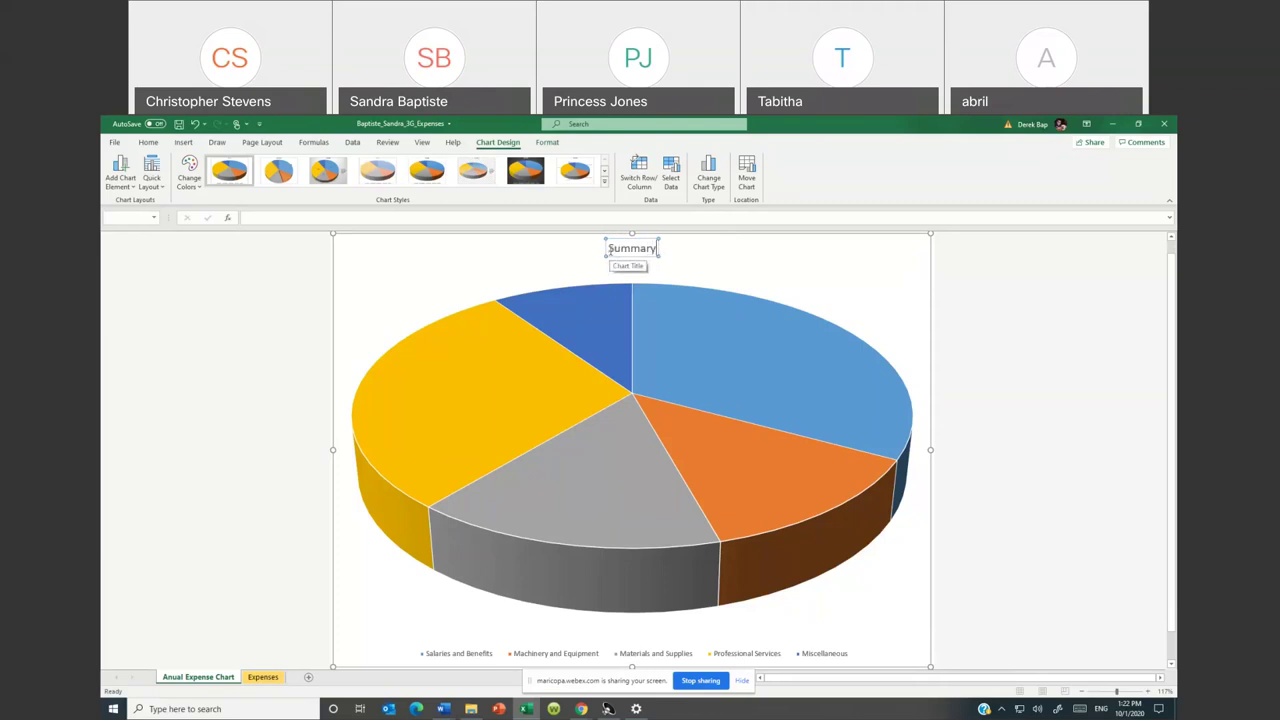
type(" to Annual Expenses")
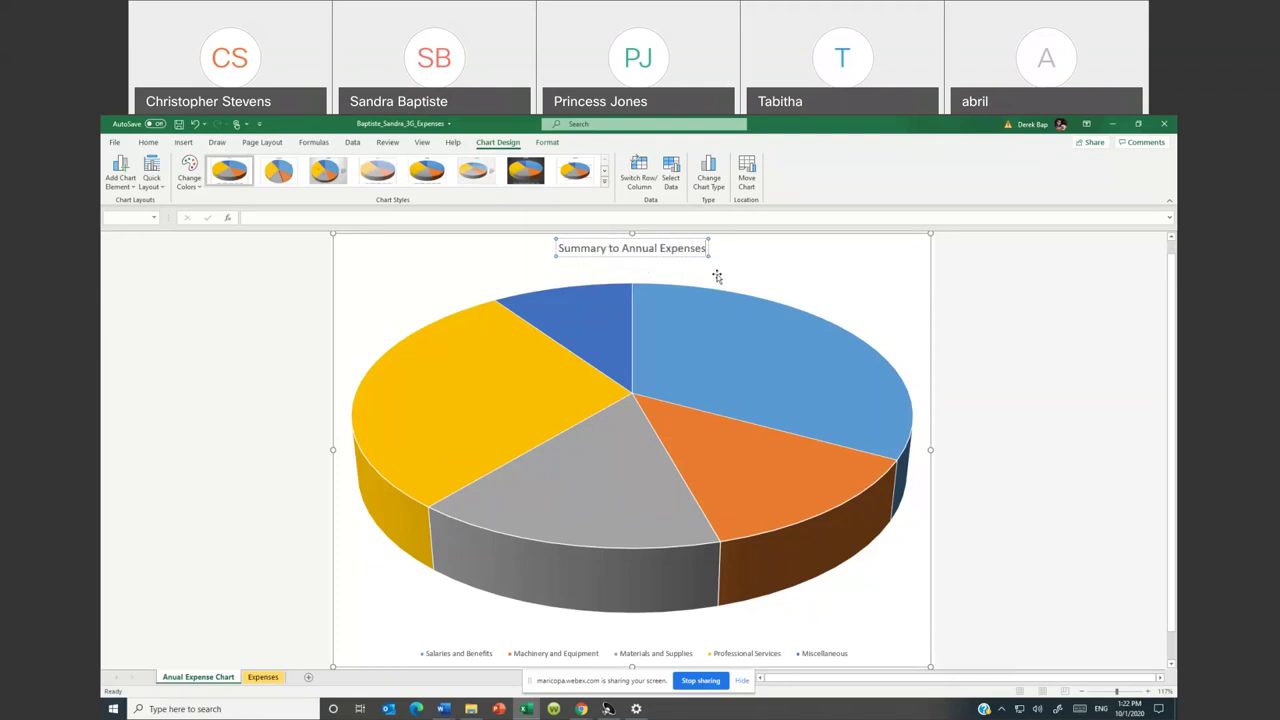
left_click(669, 300)
Apply the blue-filled WordArt style from the first row of the gallery to the chart title
left_click(637, 252)
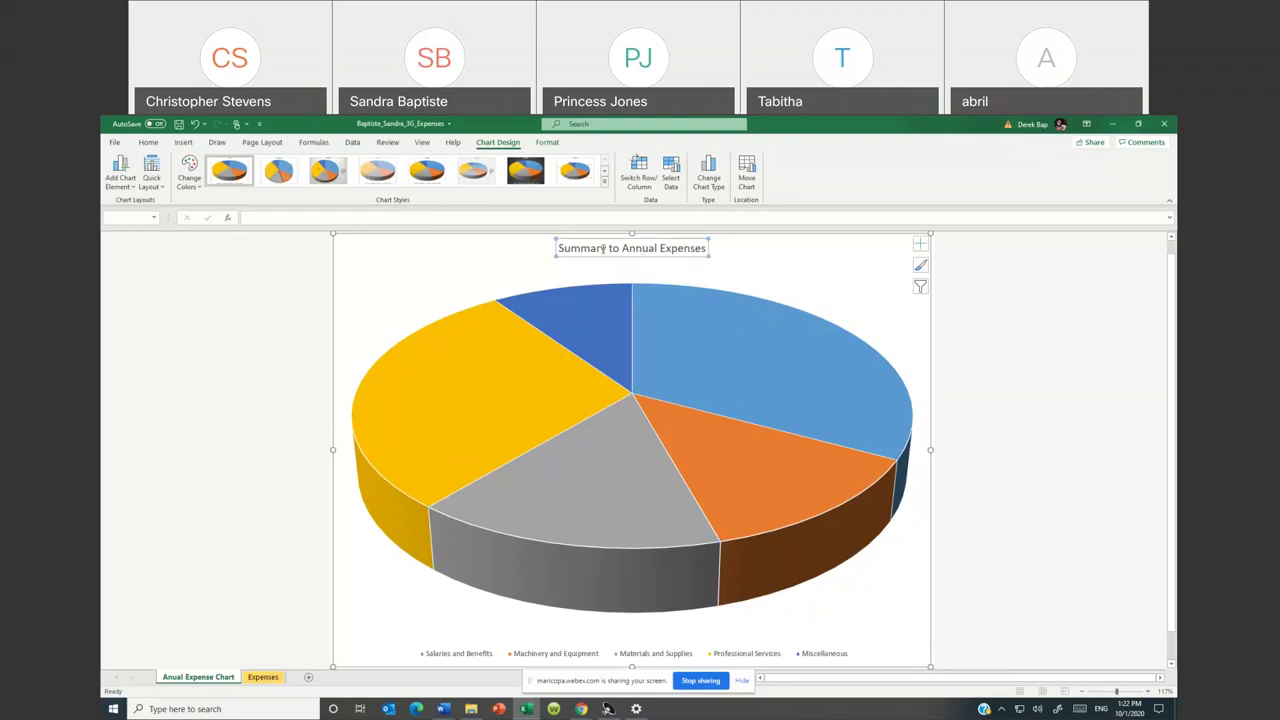
right_click(604, 248)
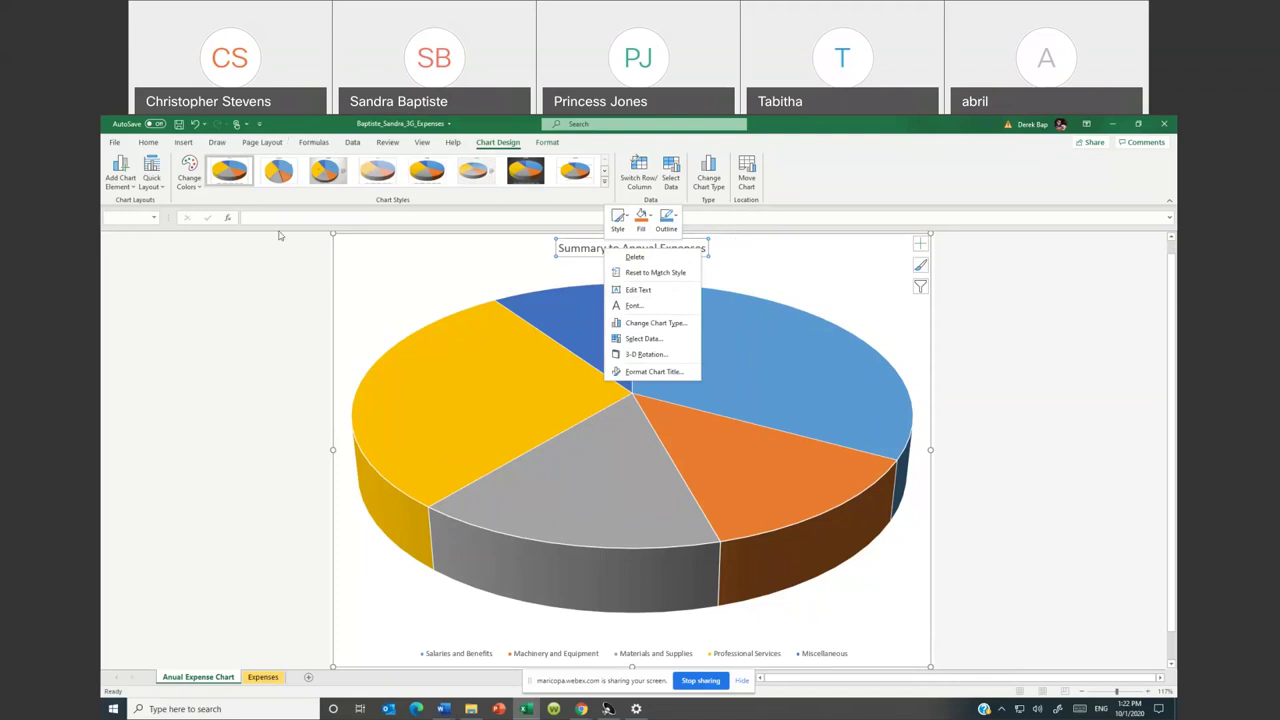
key("Escape")
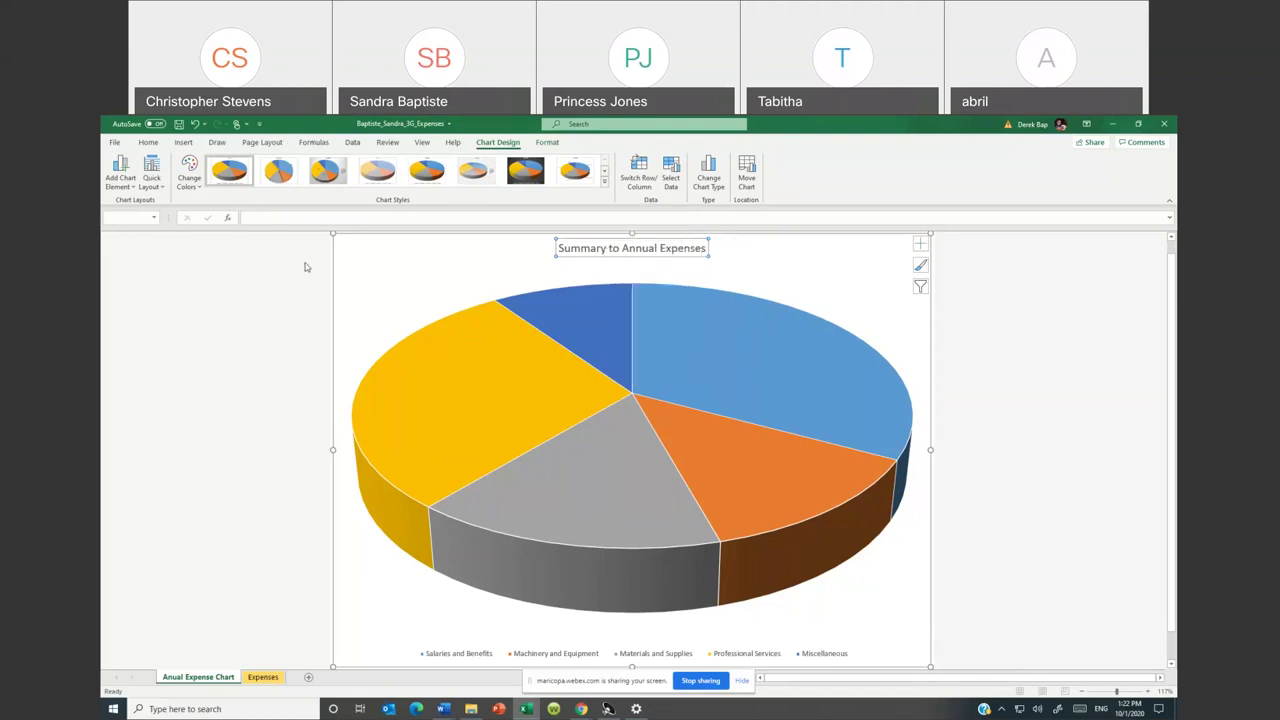
left_click(546, 143)
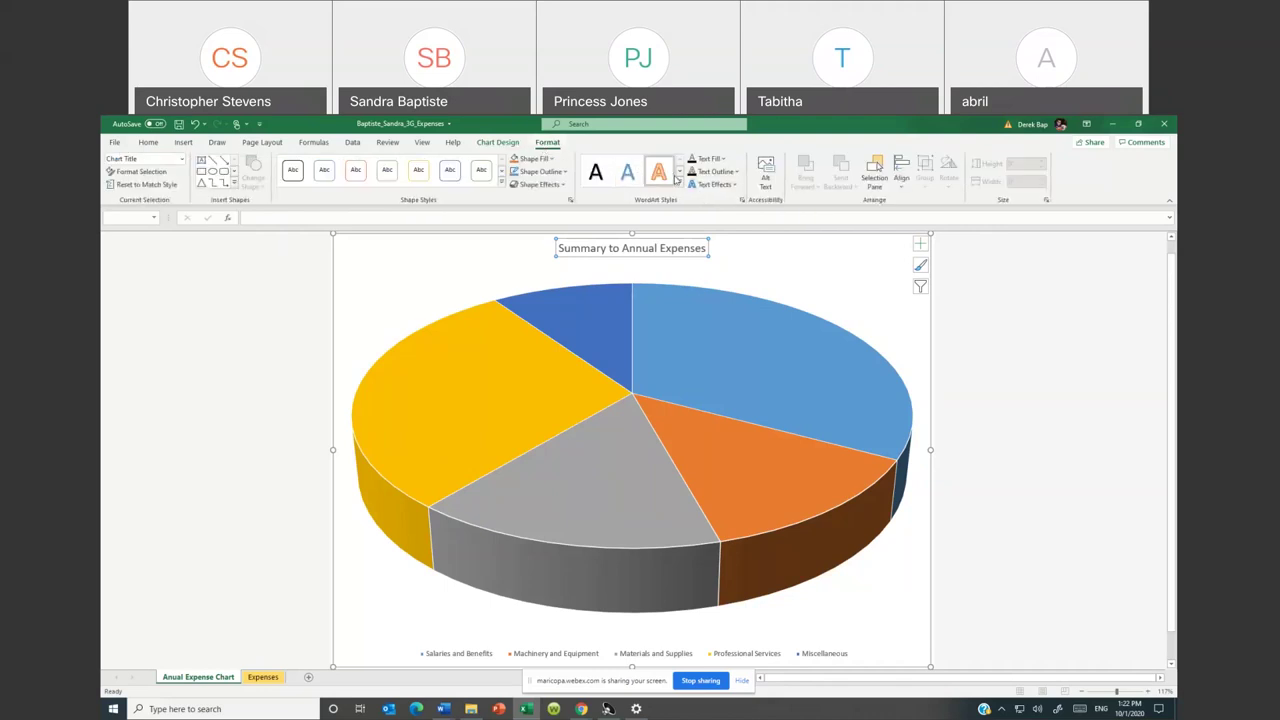
right_click(654, 249)
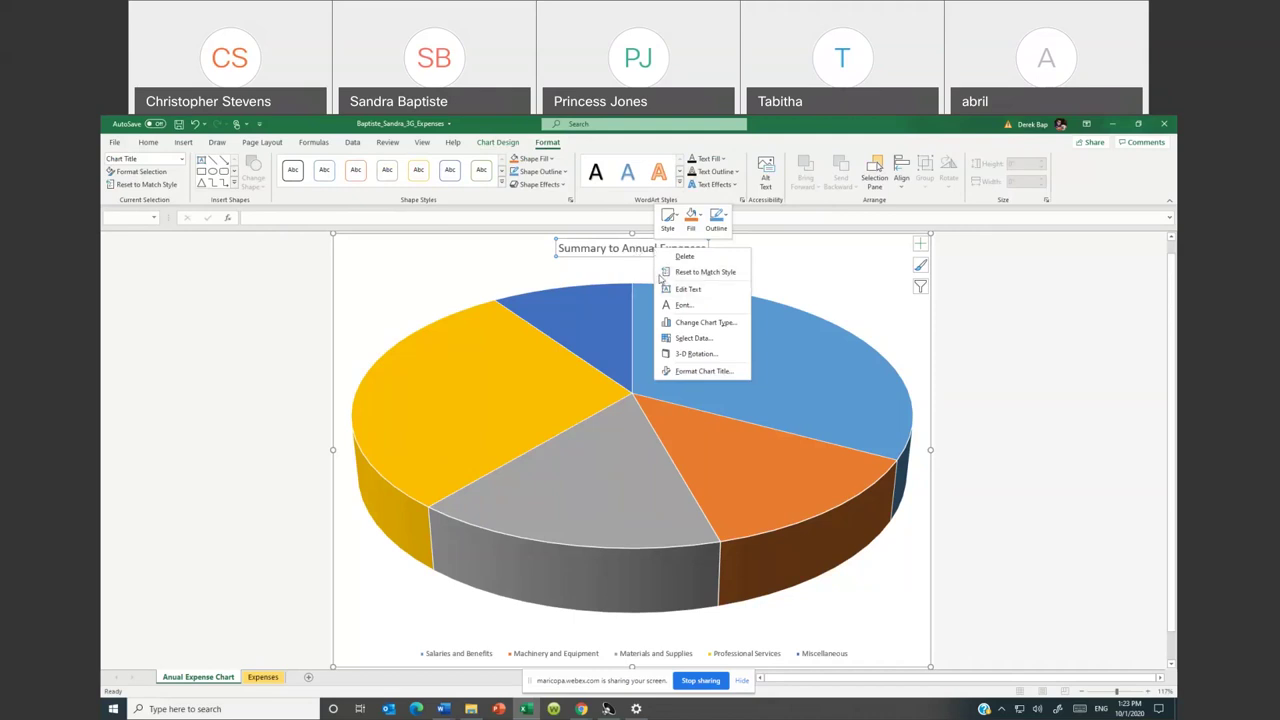
left_click(609, 248)
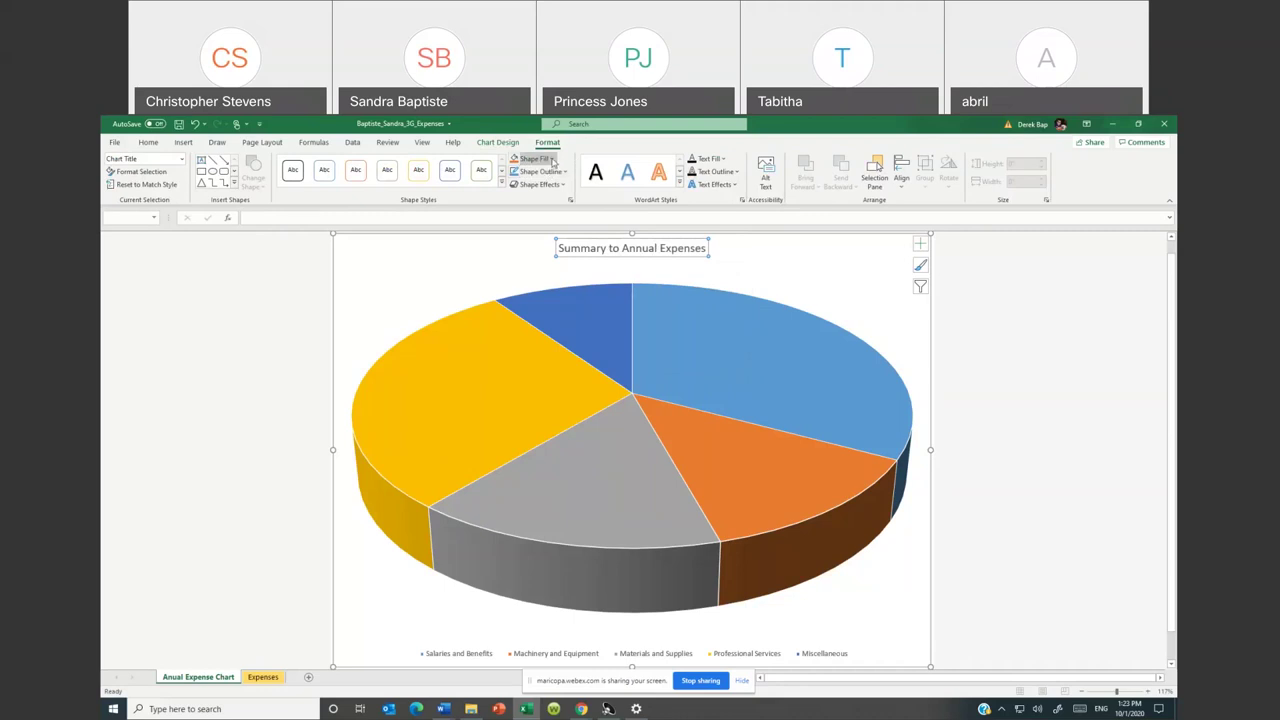
right_click(661, 247)
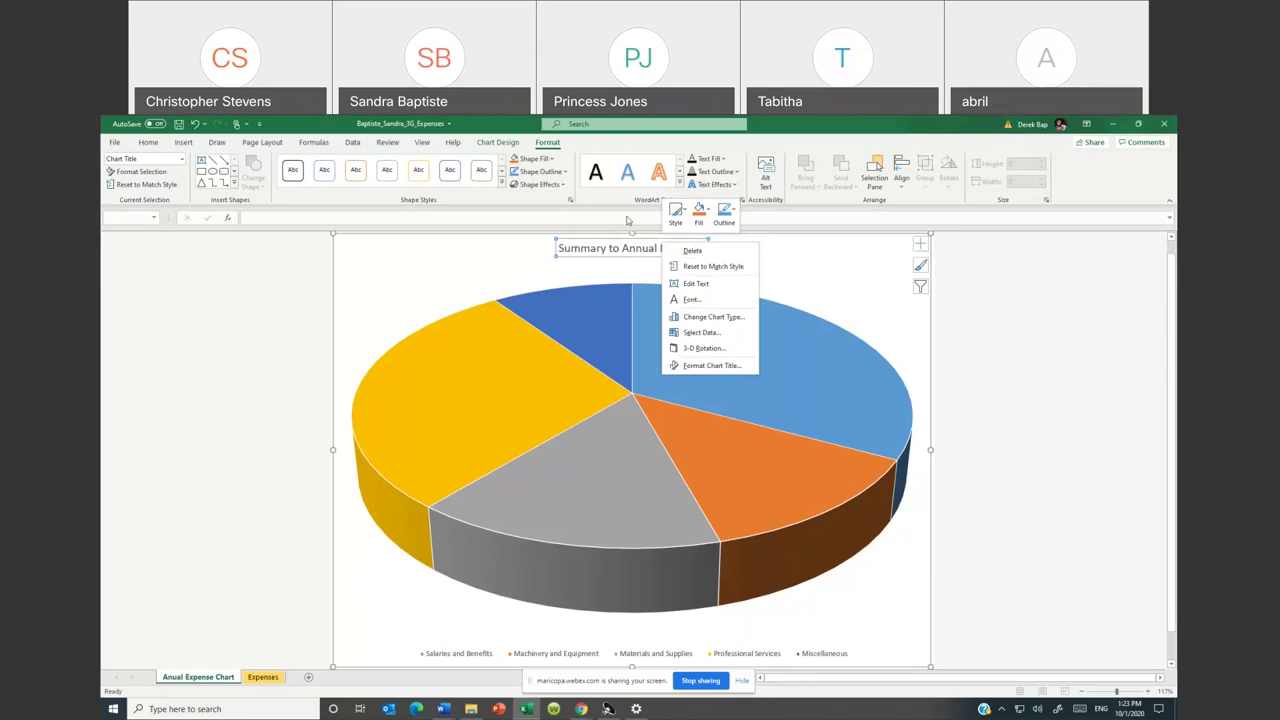
left_click(616, 205)
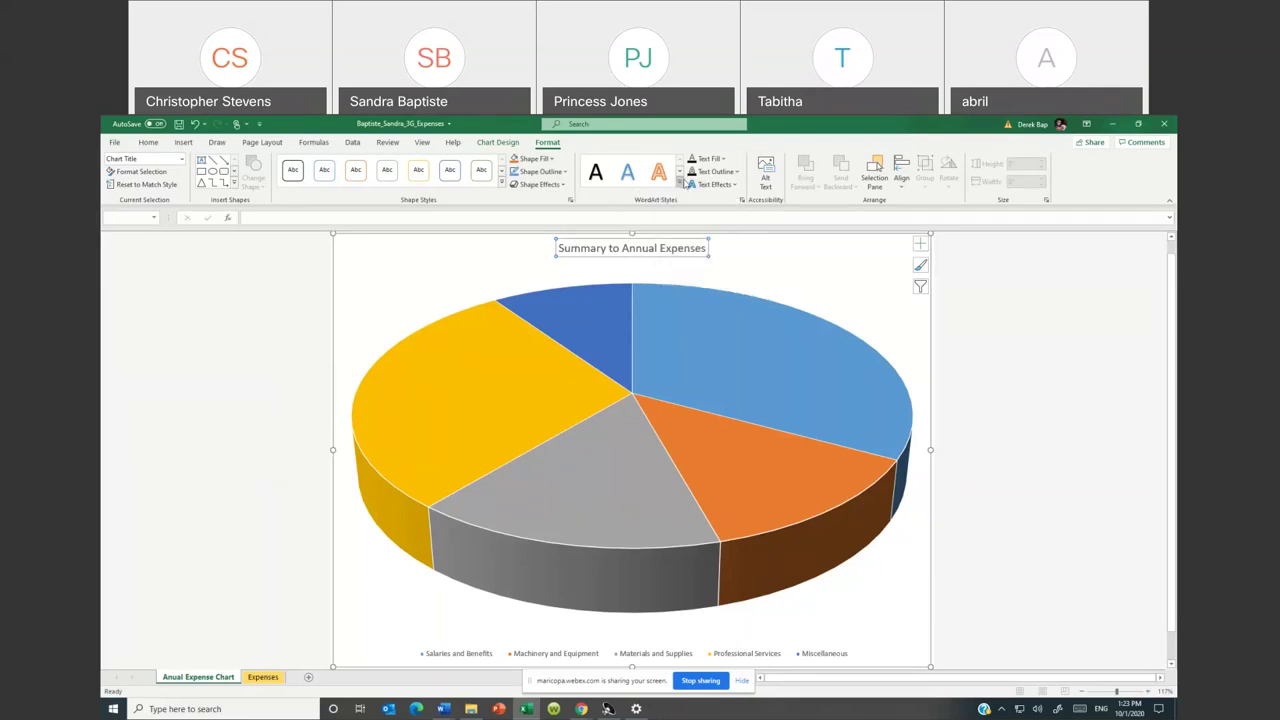
left_click(680, 183)
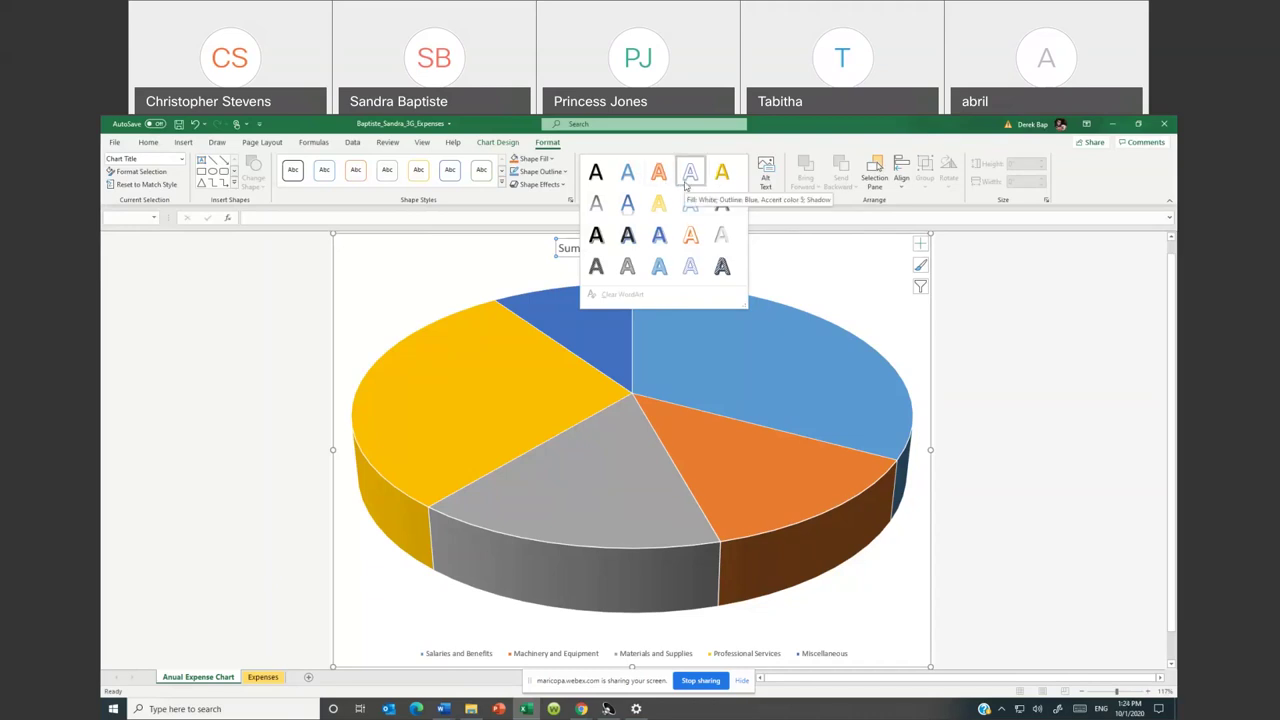
left_click(627, 175)
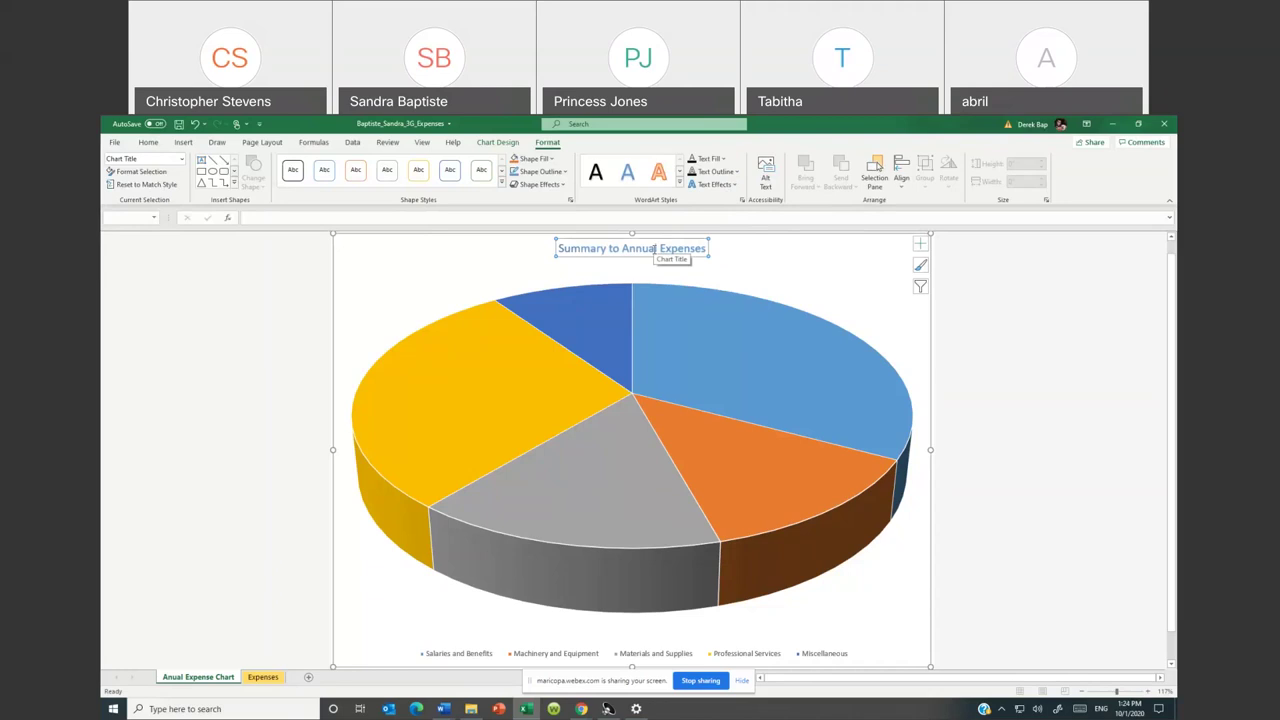
Set the chart title's font size to 28
left_click(147, 143)
left_click(287, 164)
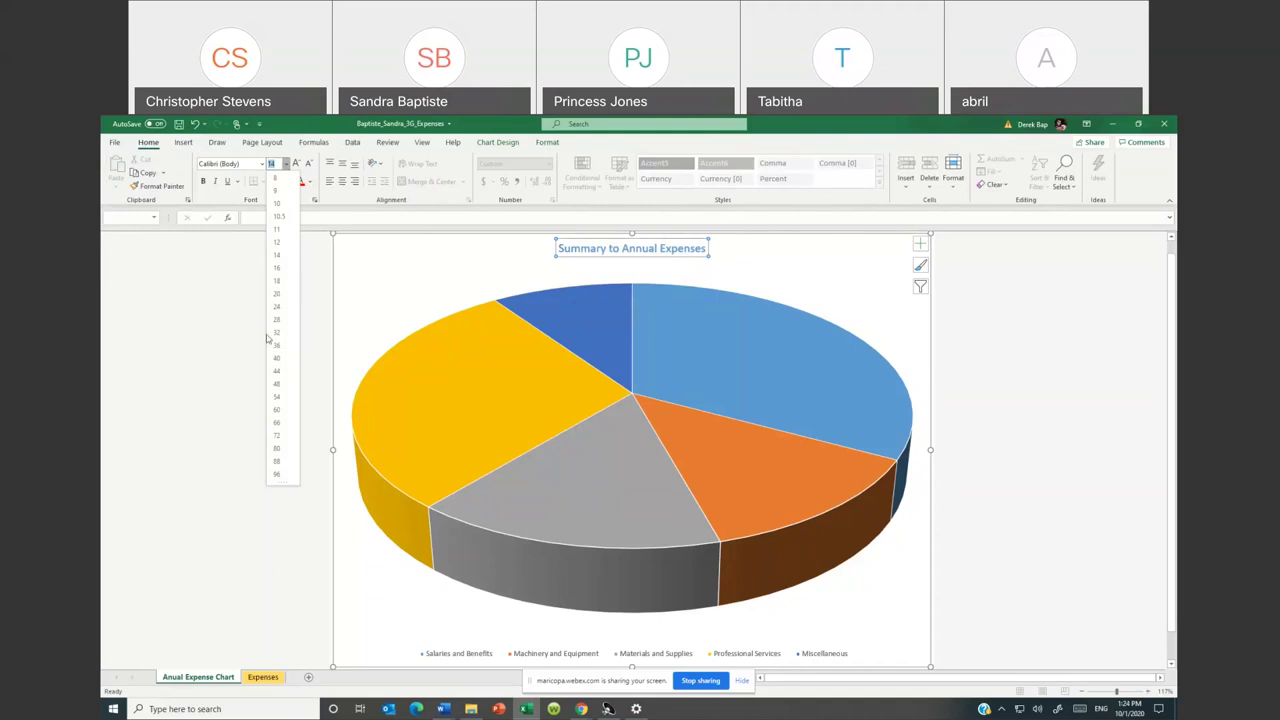
left_click(277, 324)
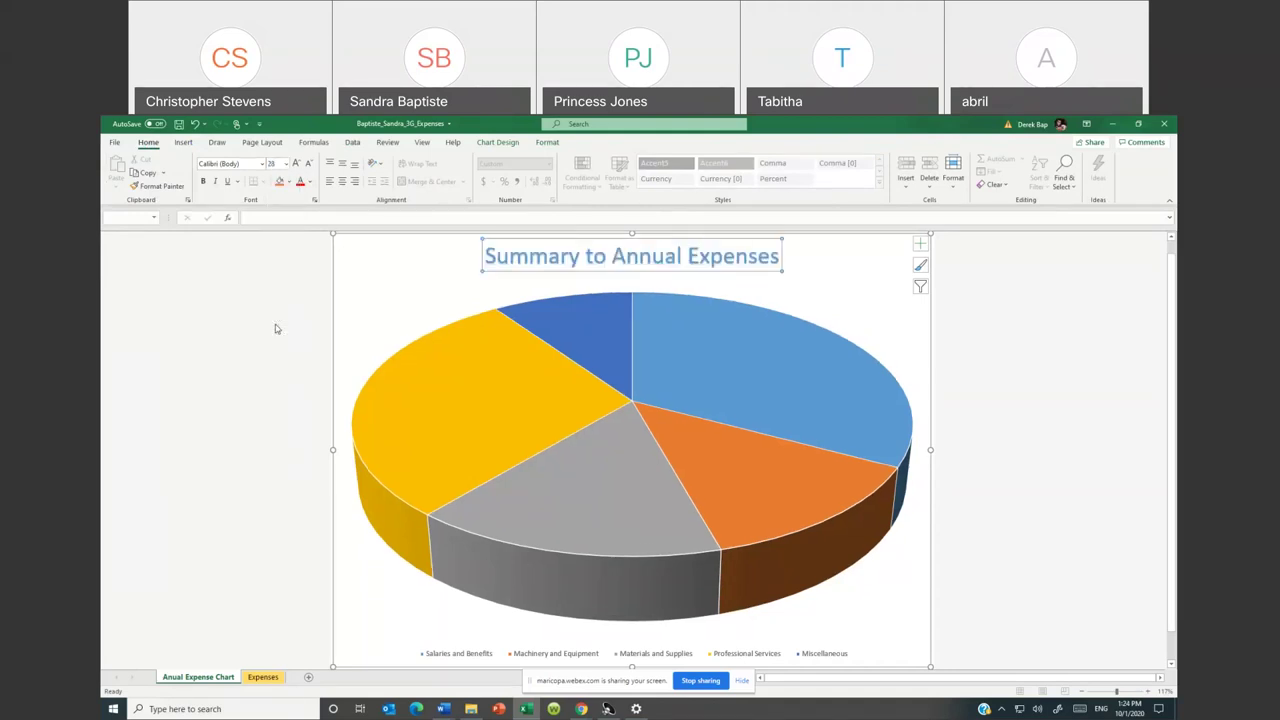
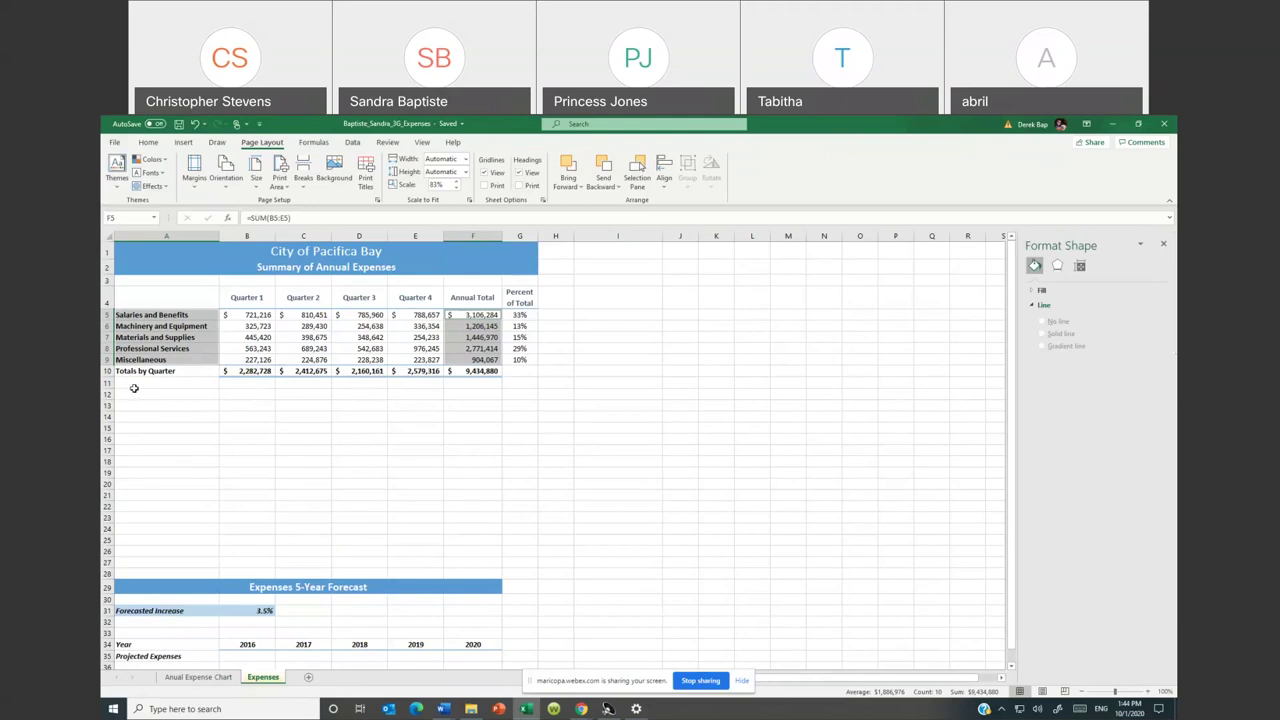
left_click(134, 388)
left_click_drag(140, 315, 138, 360)
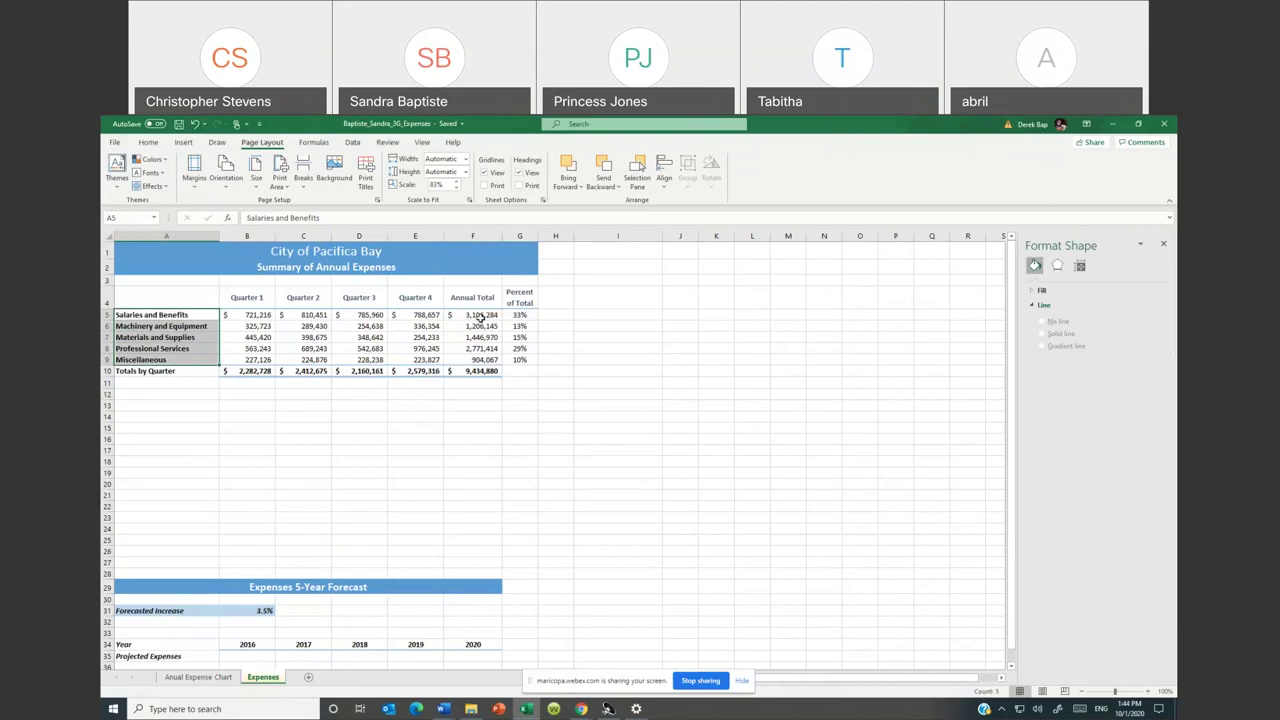
left_click_drag(233, 297, 516, 298)
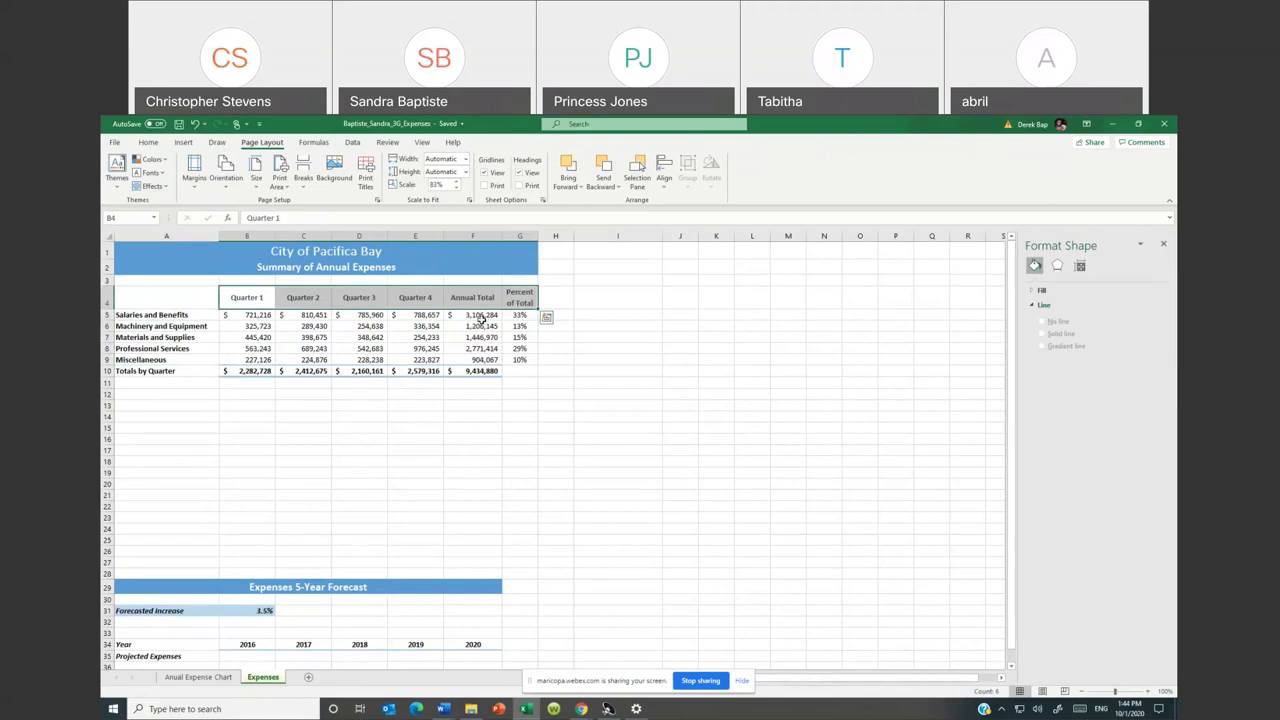
left_click_drag(479, 316, 483, 356)
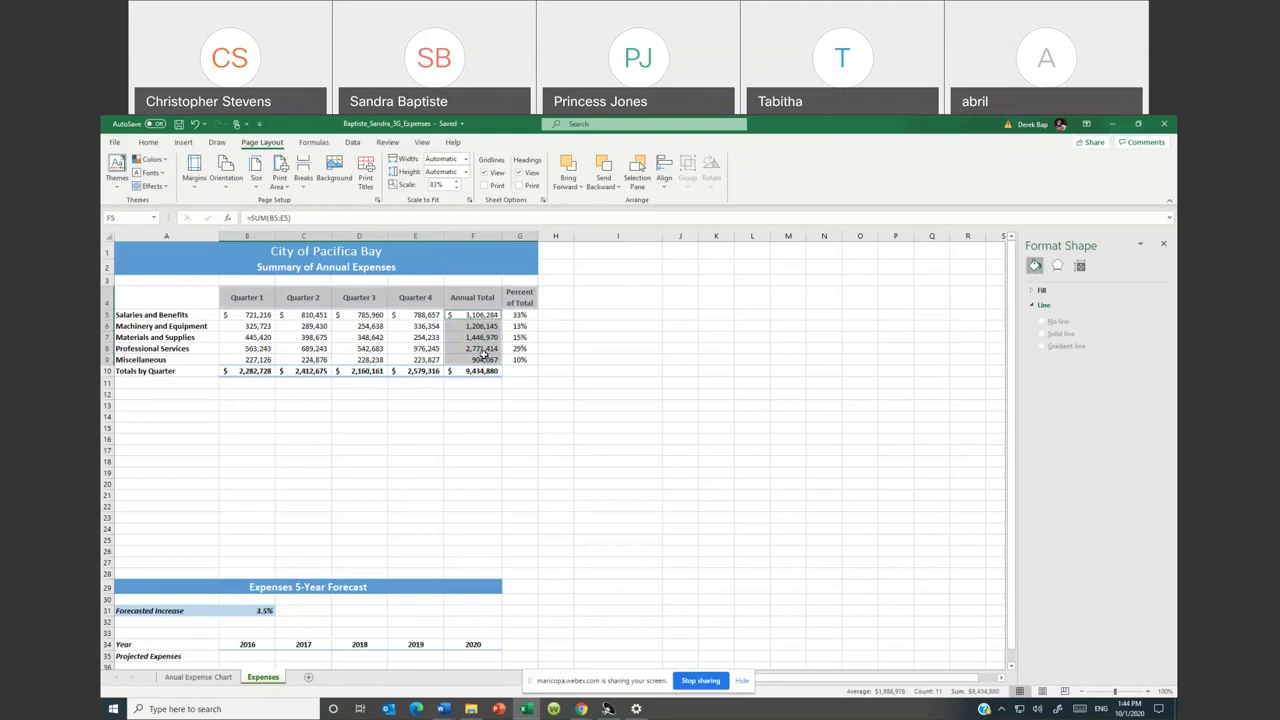
left_click(549, 373)
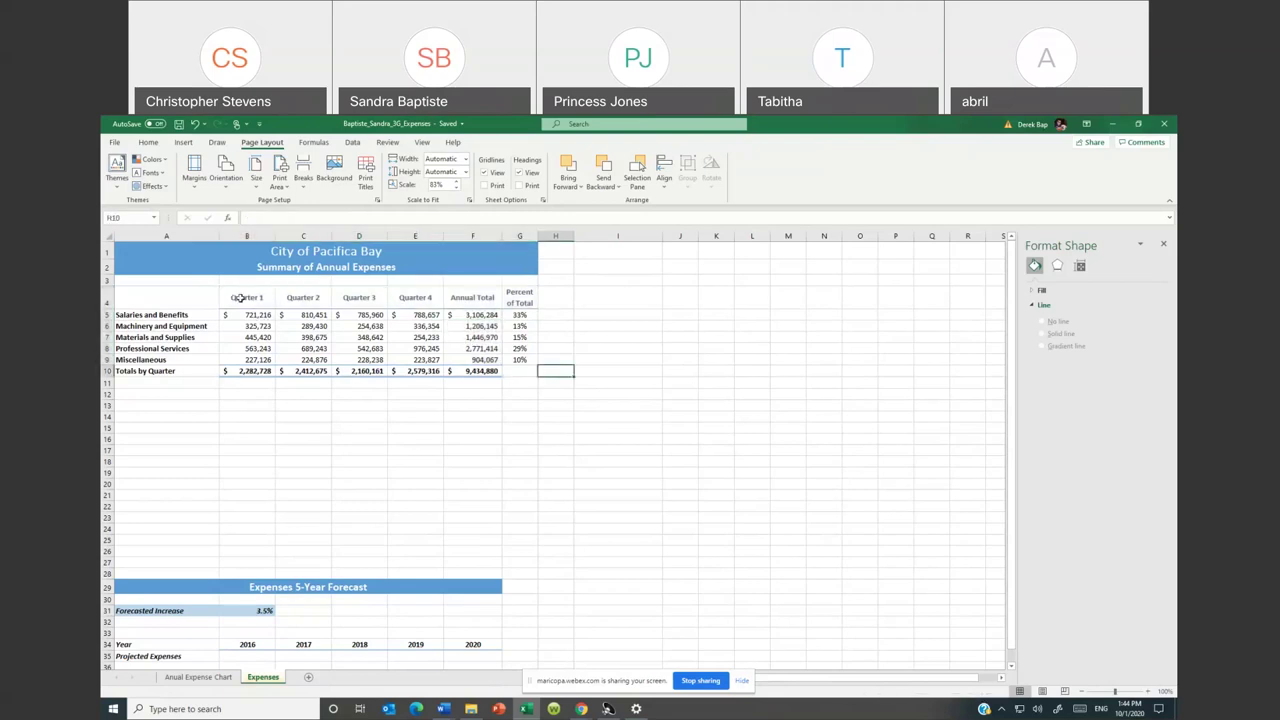
left_click_drag(240, 298, 509, 301)
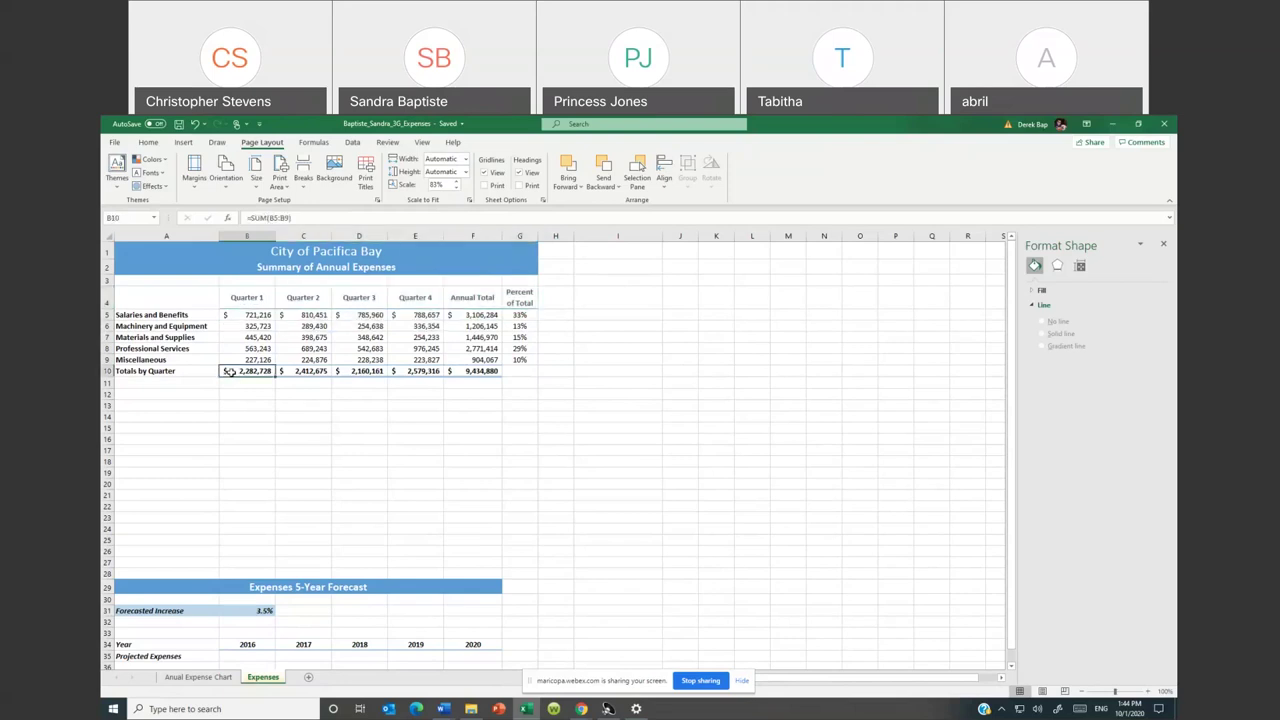
left_click_drag(237, 296, 503, 292)
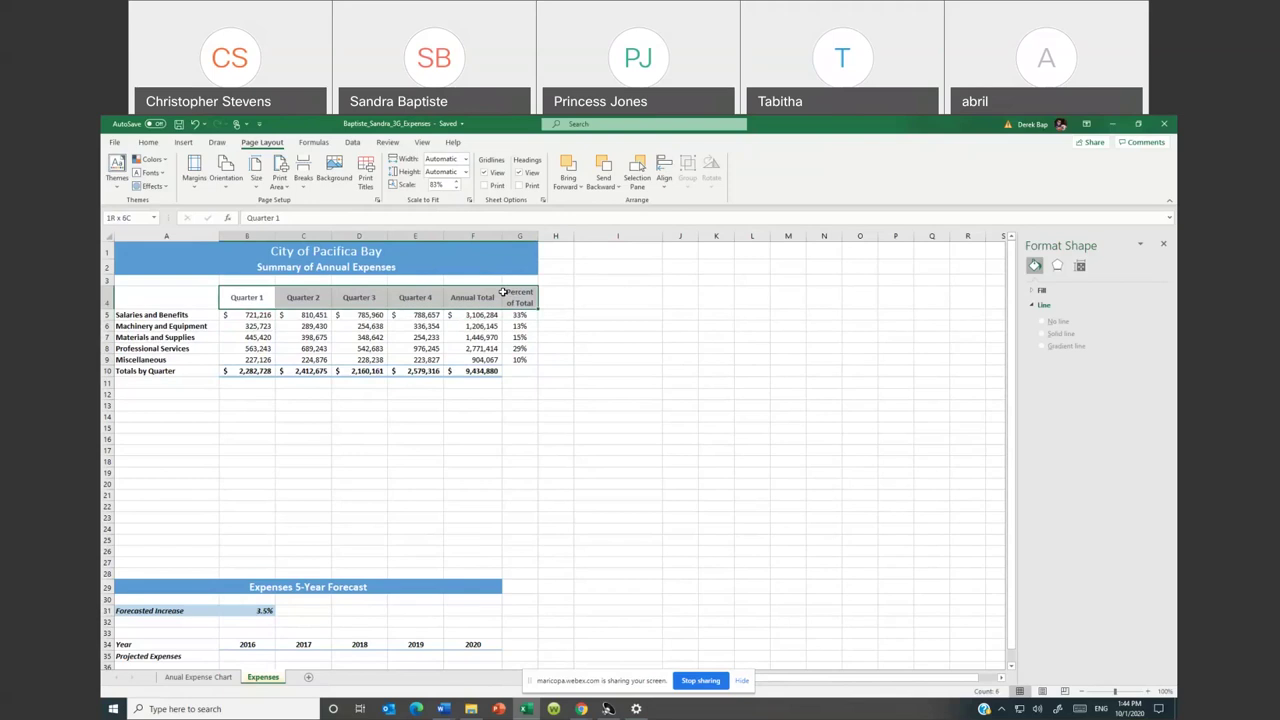
left_click_drag(503, 292, 503, 292)
left_click(472, 292)
left_click_drag(240, 298, 488, 297)
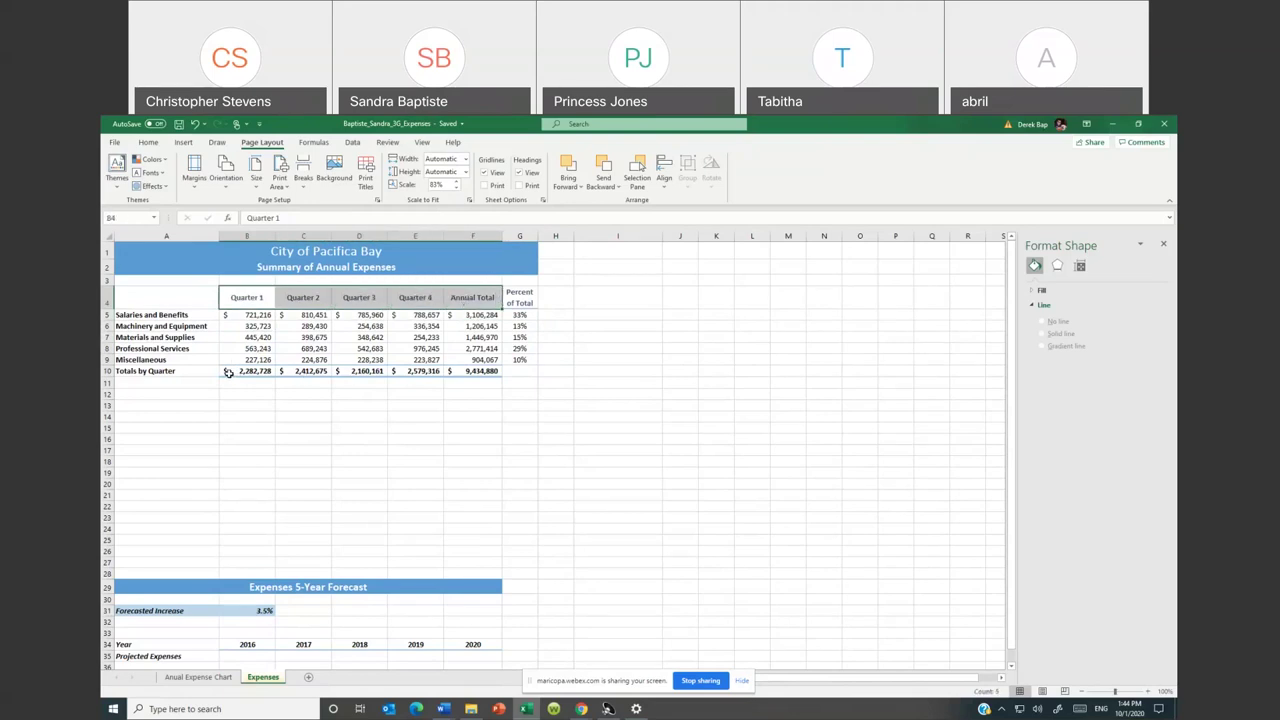
left_click_drag(228, 372, 459, 371)
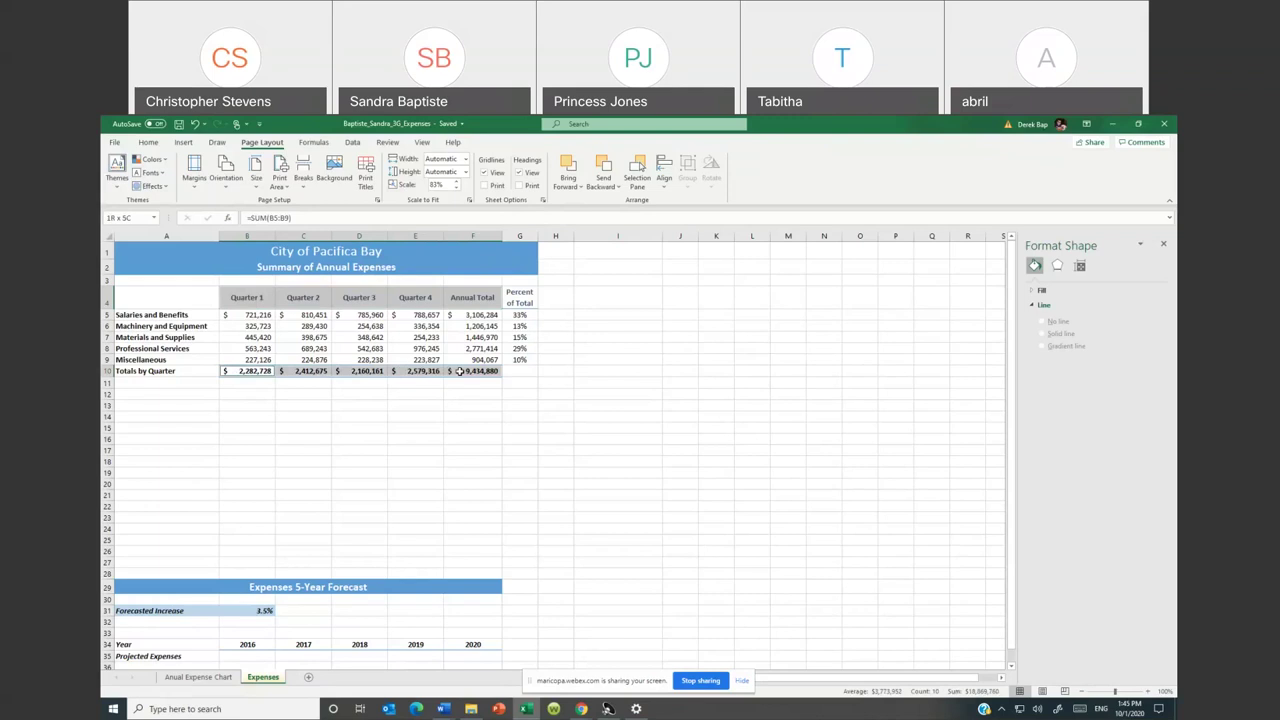
left_click(495, 417)
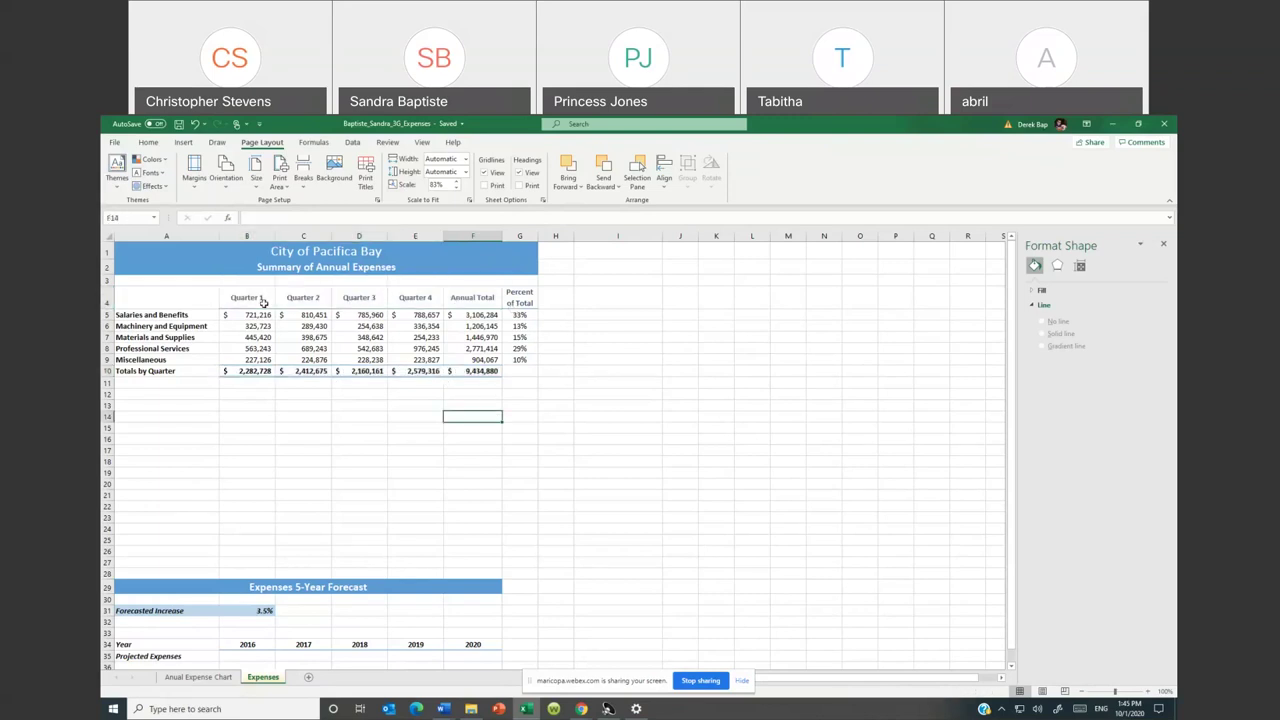
Insert a Line with Markers chart from the Quarter 1 to Quarter 4 headings and their totals in row 10
left_click_drag(250, 300, 416, 297)
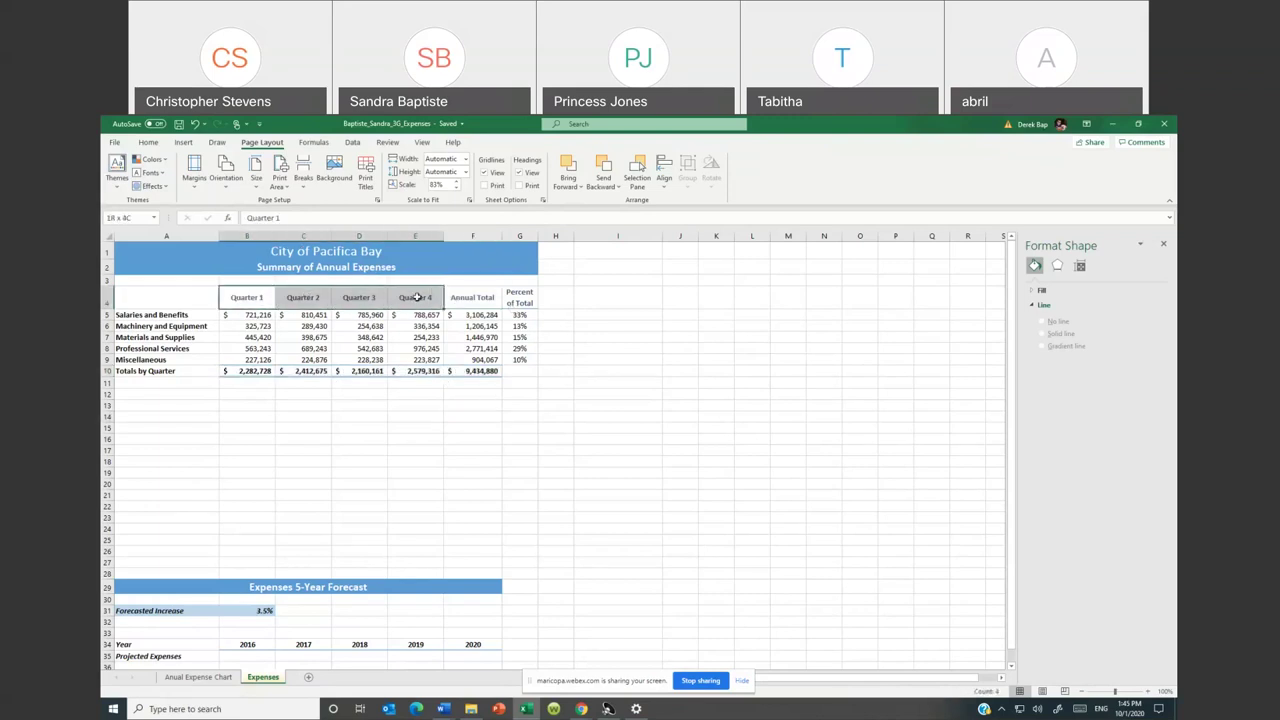
left_click_drag(247, 372, 399, 372)
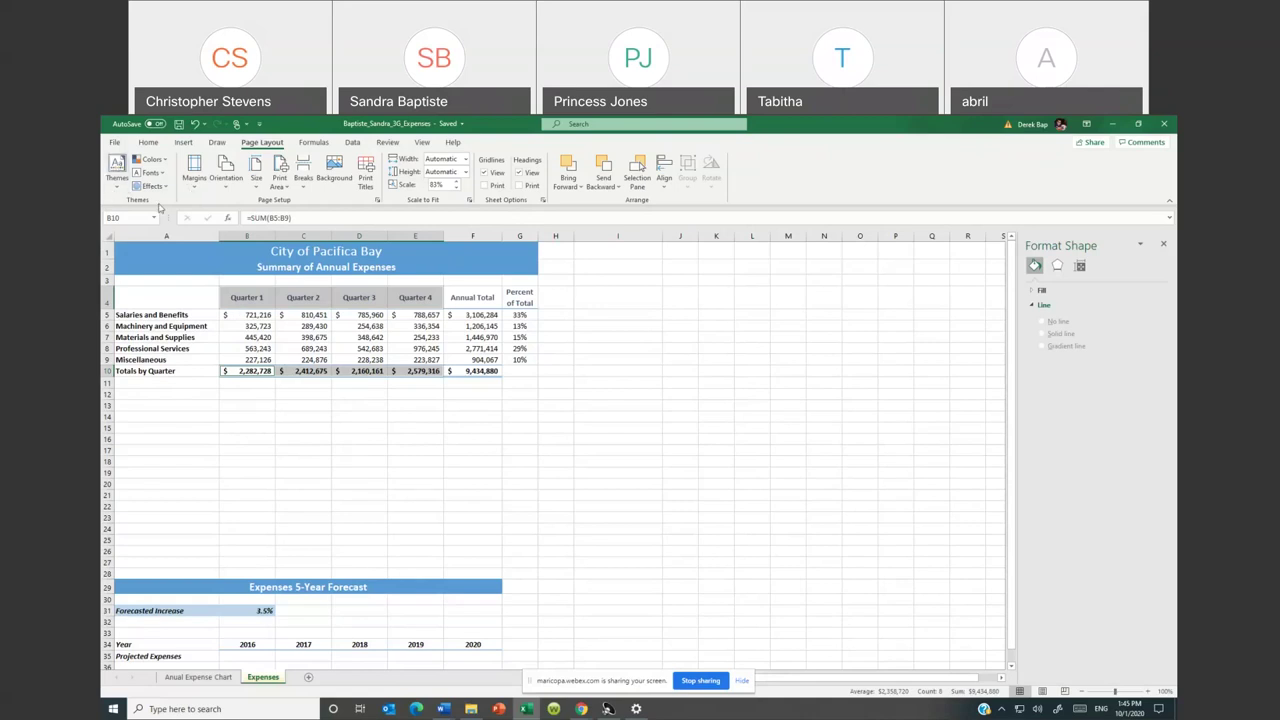
left_click(183, 142)
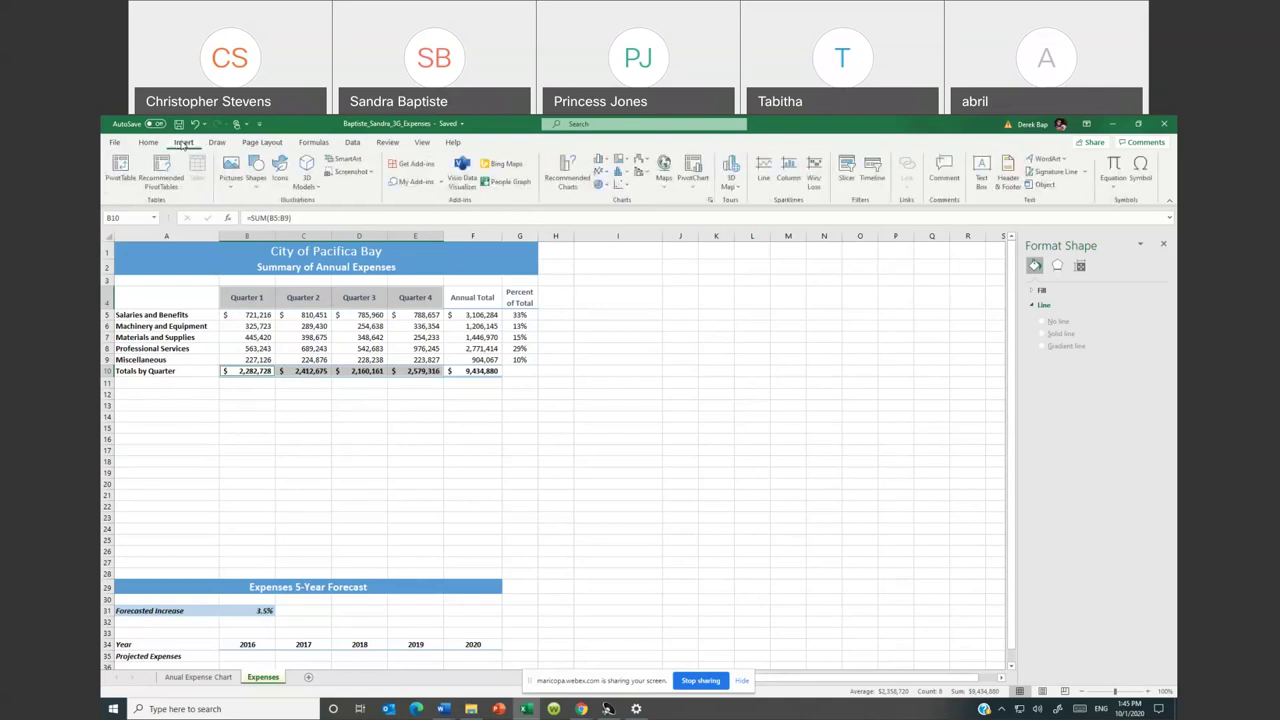
left_click(605, 176)
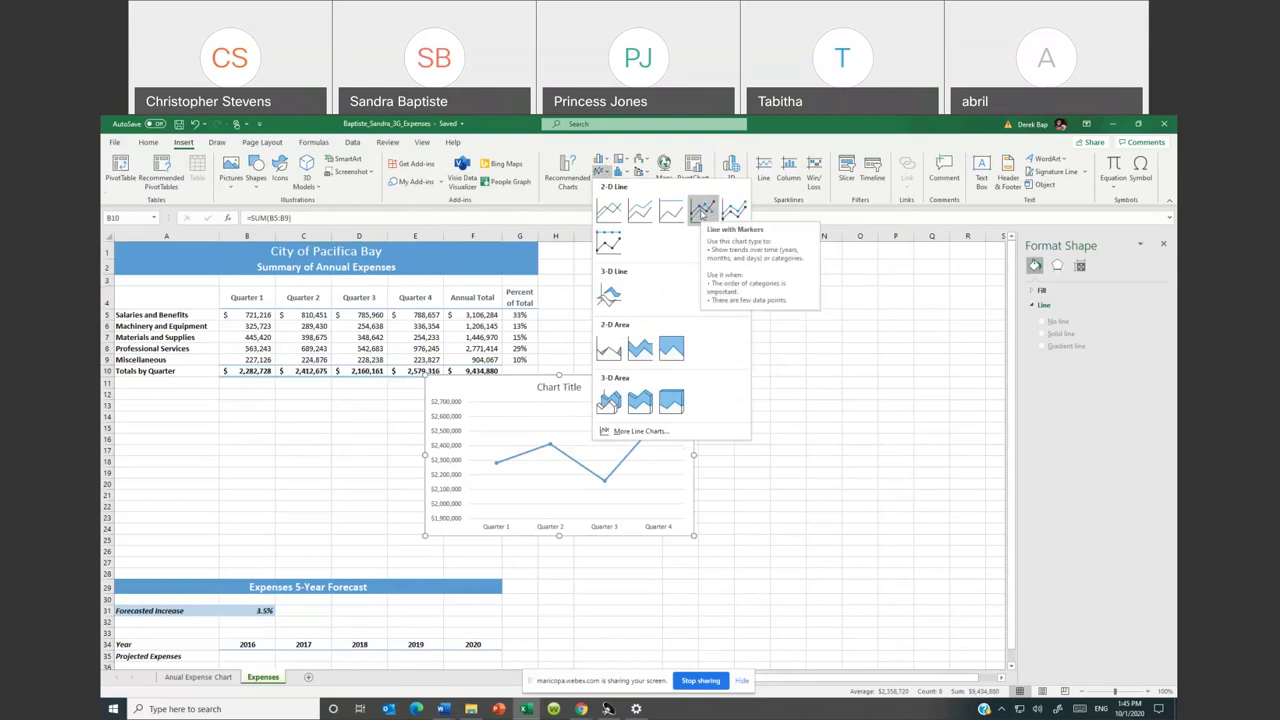
left_click(703, 208)
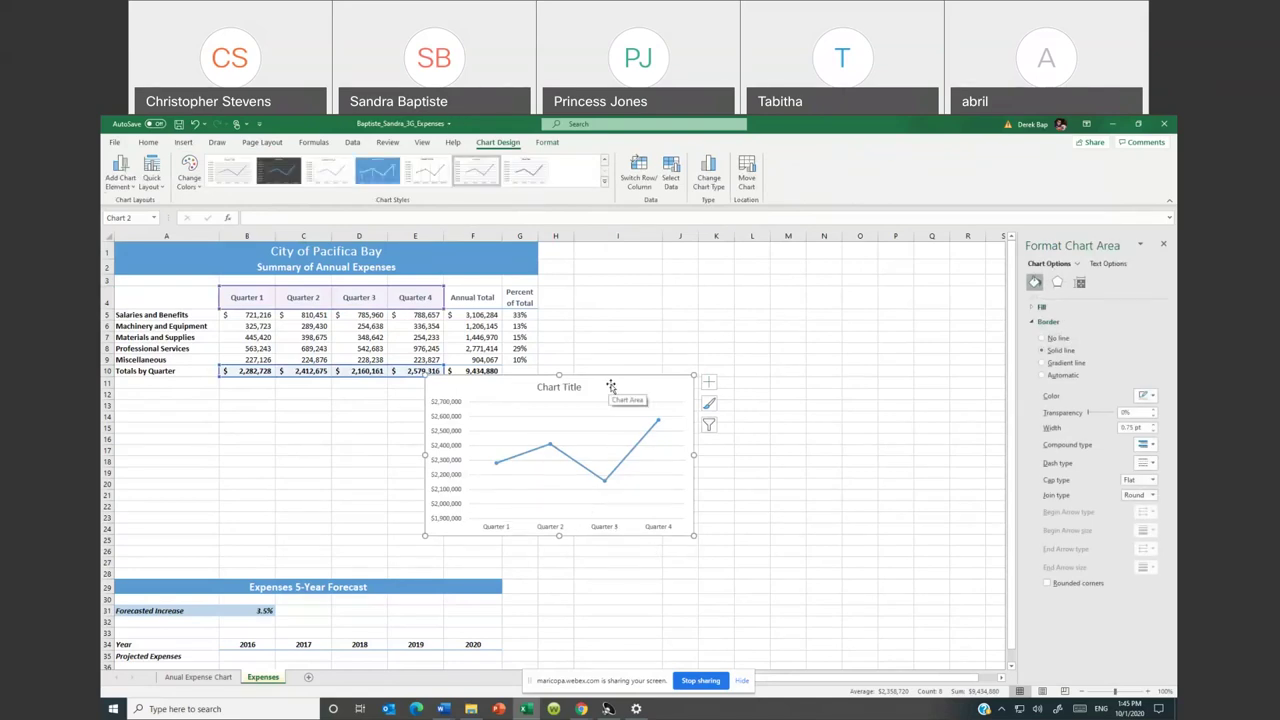
Move the line chart into the blank rows 12 to 26 below the expense table and widen it to about the end of column G
left_click_drag(610, 384, 407, 390)
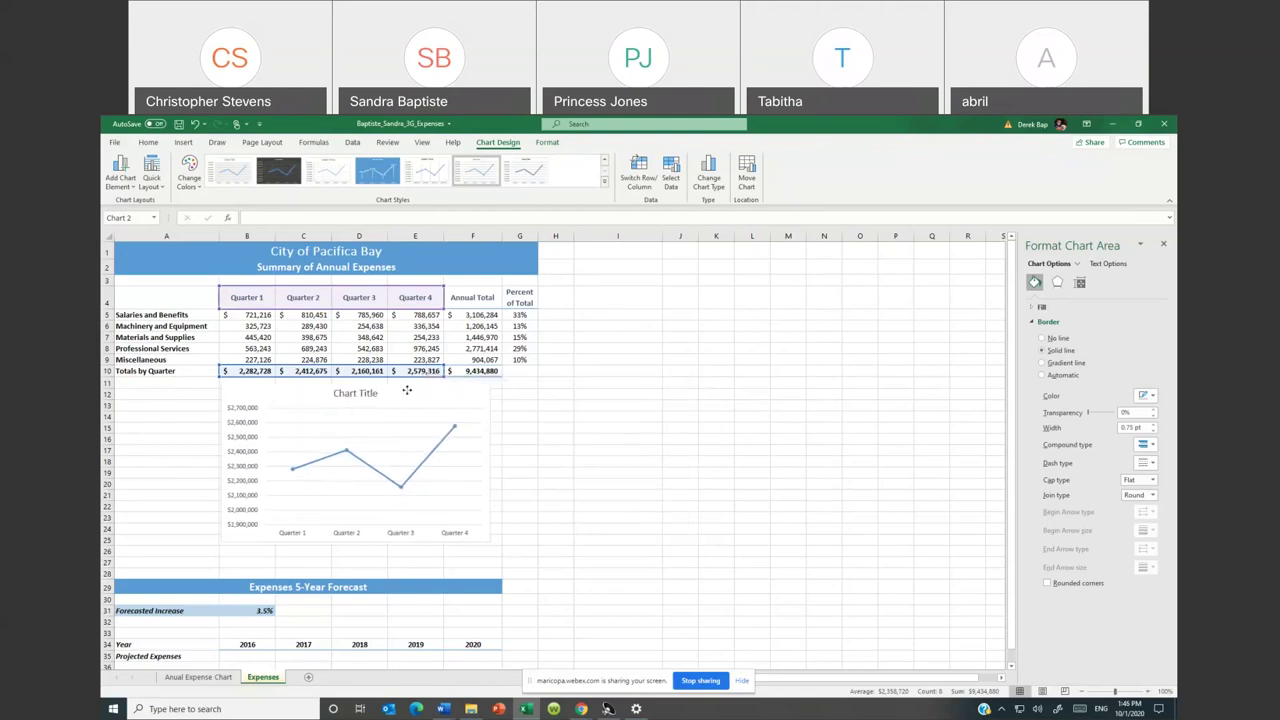
left_click_drag(407, 390, 361, 401)
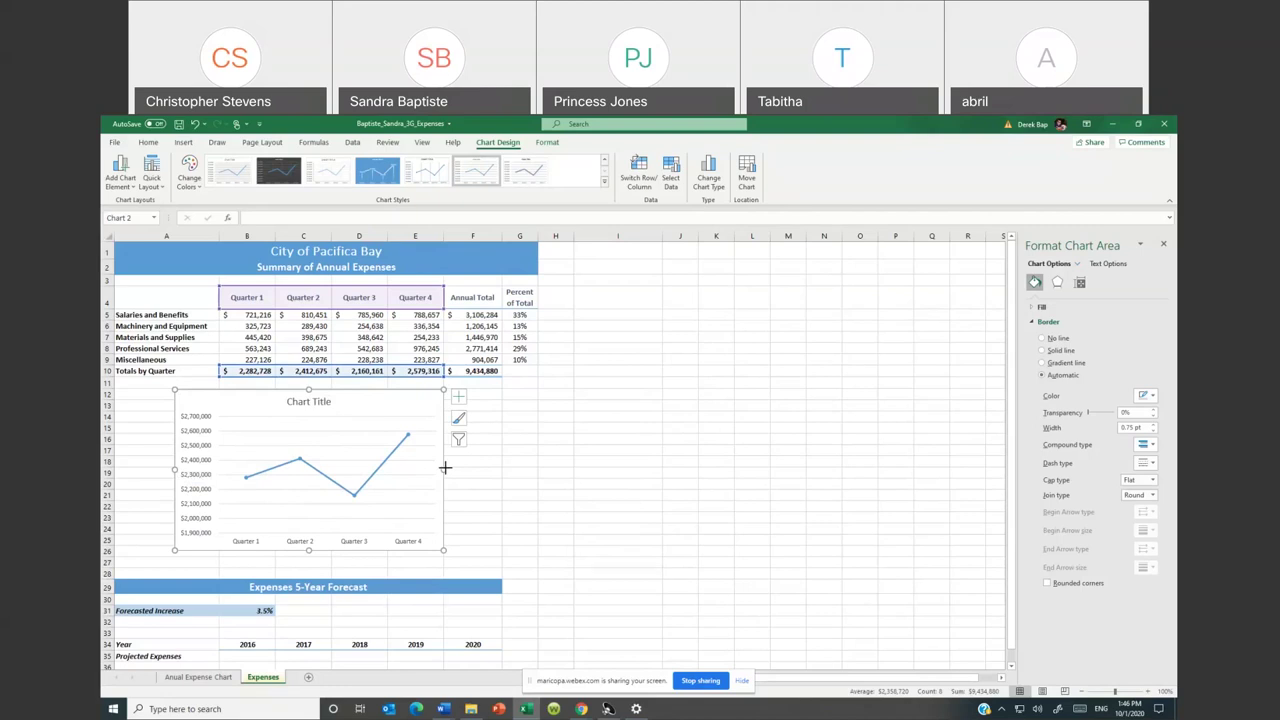
left_click_drag(444, 468, 537, 466)
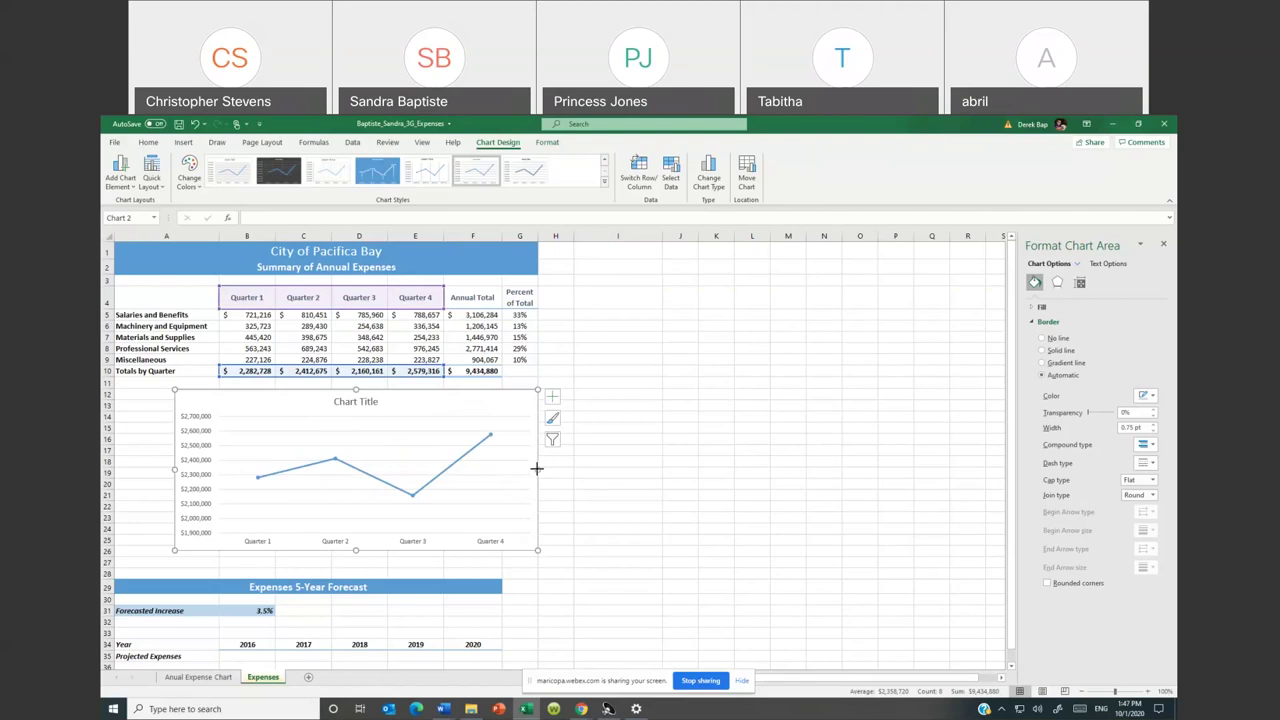
left_click_drag(537, 468, 503, 463)
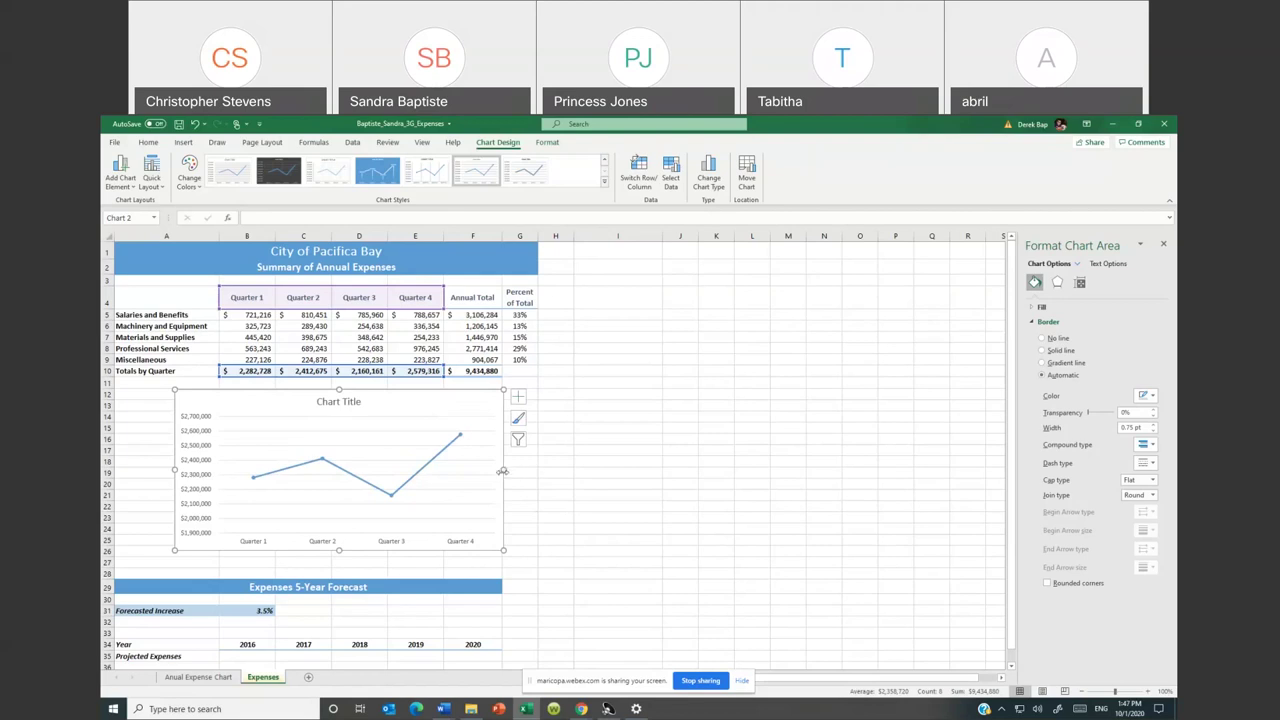
left_click_drag(506, 469, 535, 471)
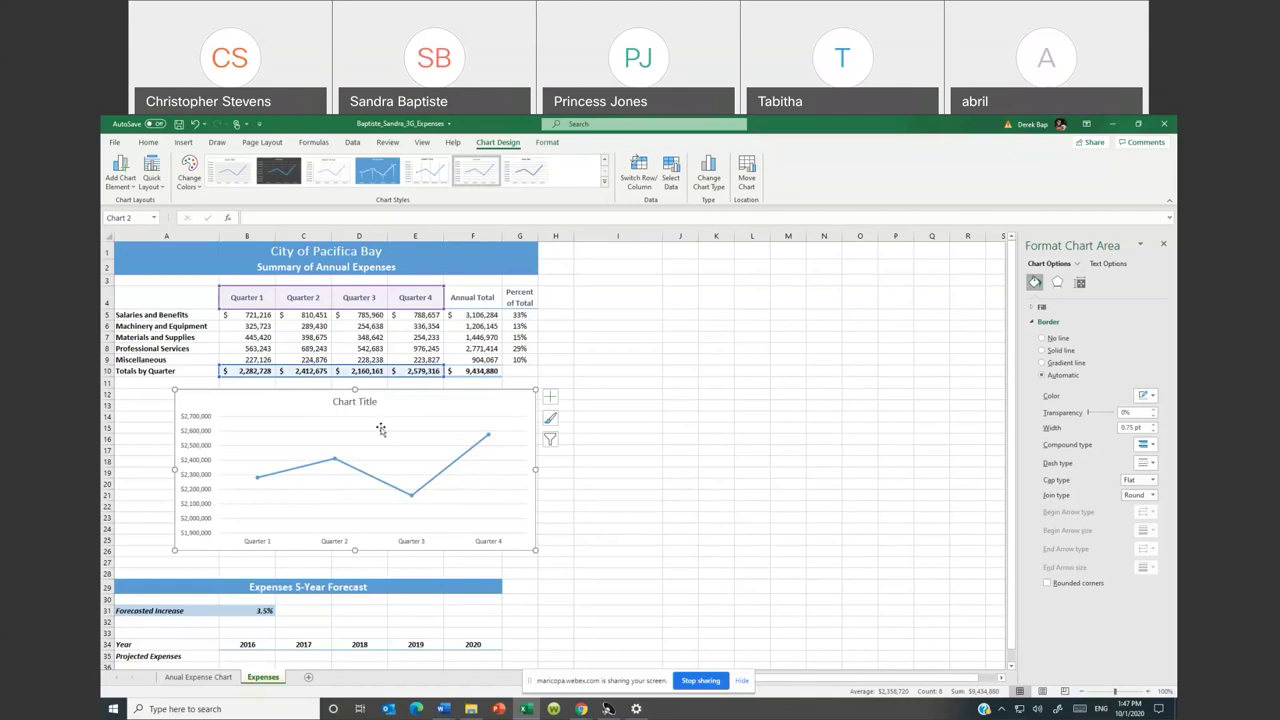
Replace the line chart's placeholder title with Pacifica Bay Anual
left_click(363, 401)
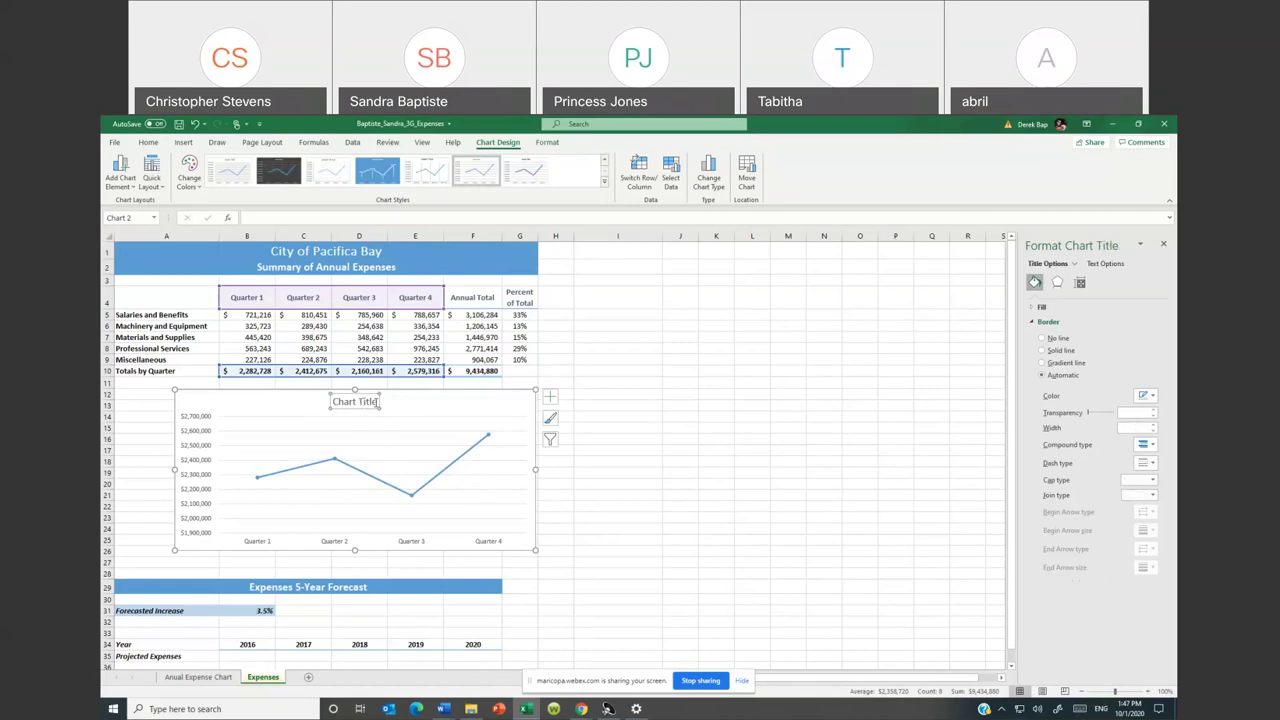
left_click_drag(377, 401, 343, 406)
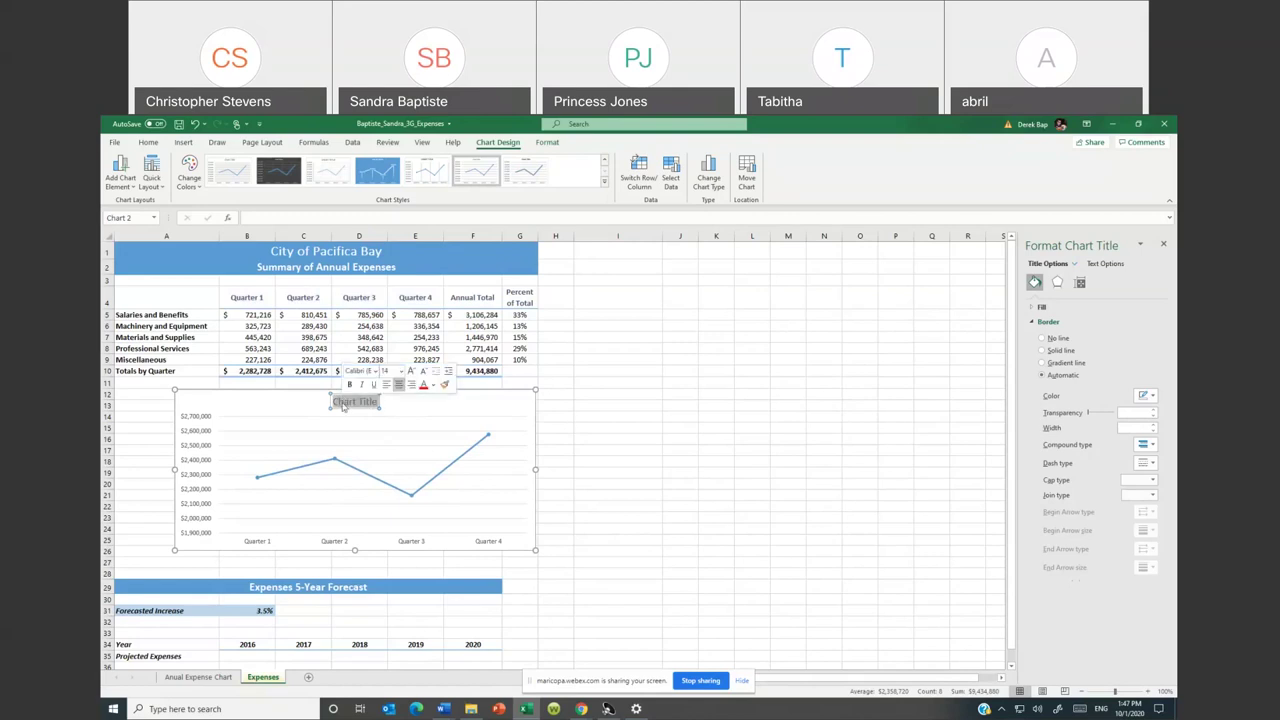
type("Pacifica")
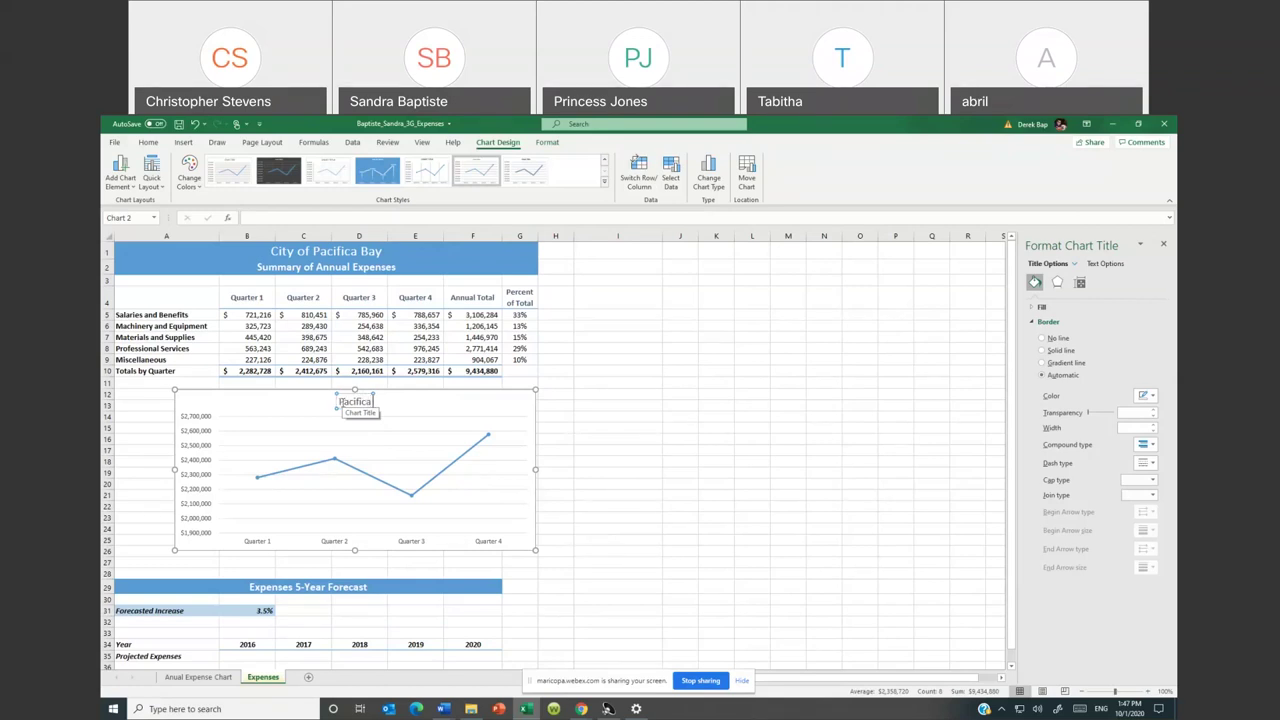
type(" Bay Anual")
key("alt+Tab")
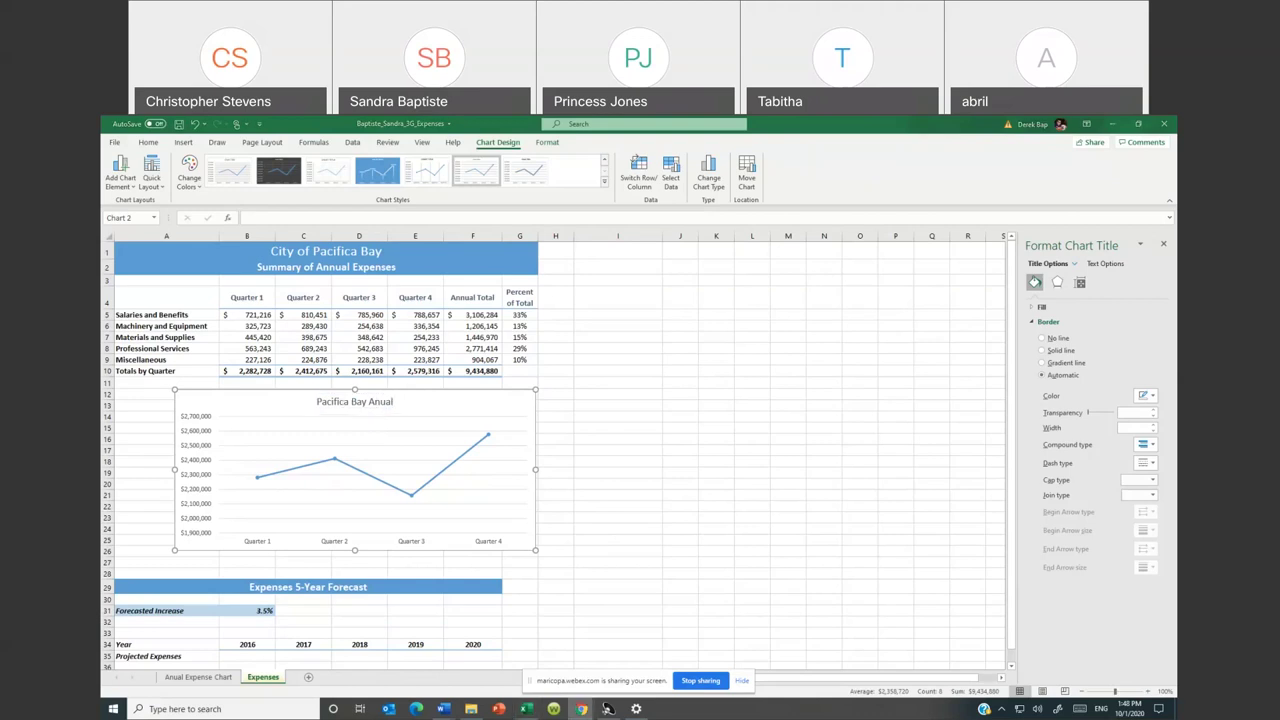
Add City of at the start of the line chart's title and correct the spelling of Anual to Annual
left_click(396, 403)
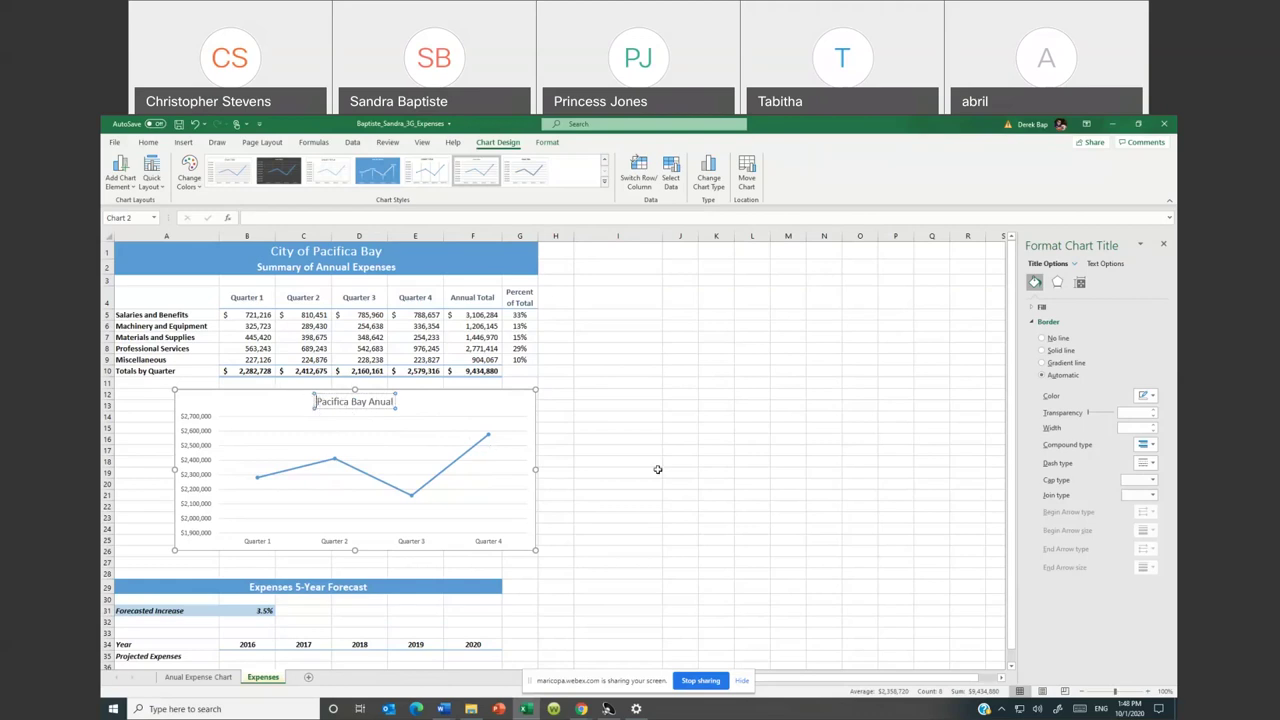
type("City ")
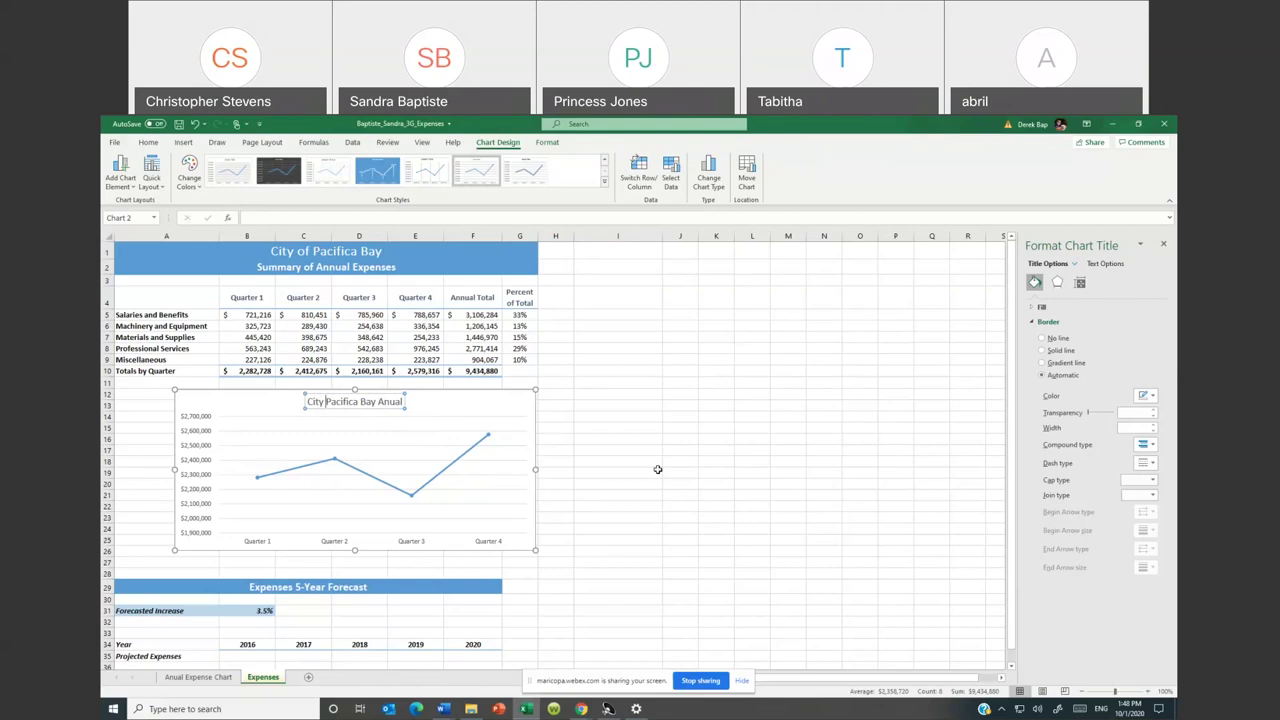
type("of")
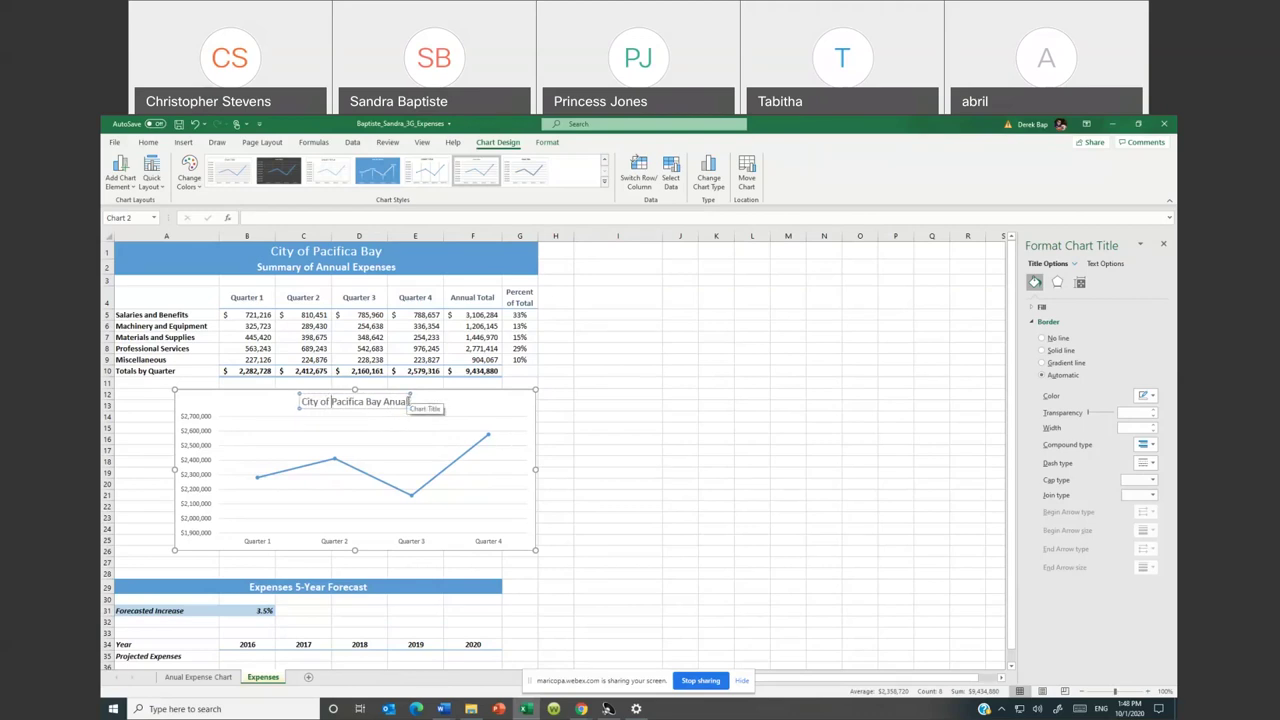
left_click(409, 401)
key("BackSpace")
key("BackSpace")
key("BackSpace")
type("nual")
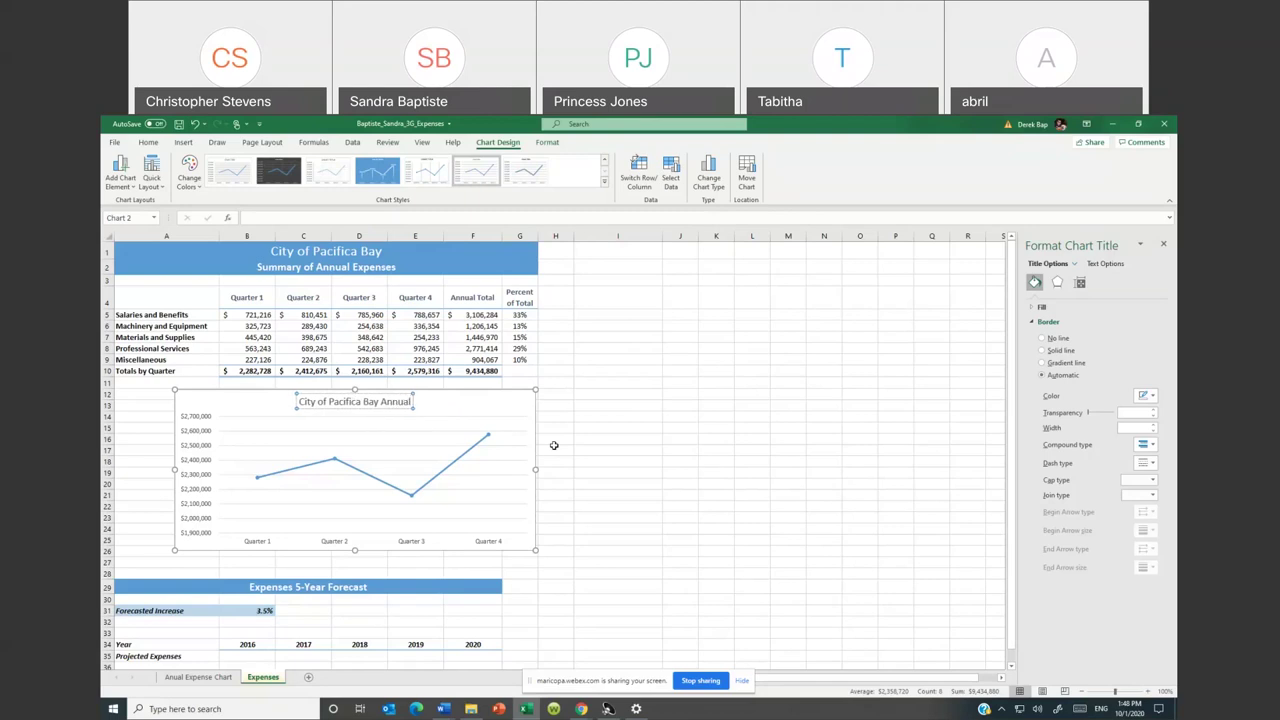
Complete the line chart's title by adding Expense Summary after Annual
type(" Expense")
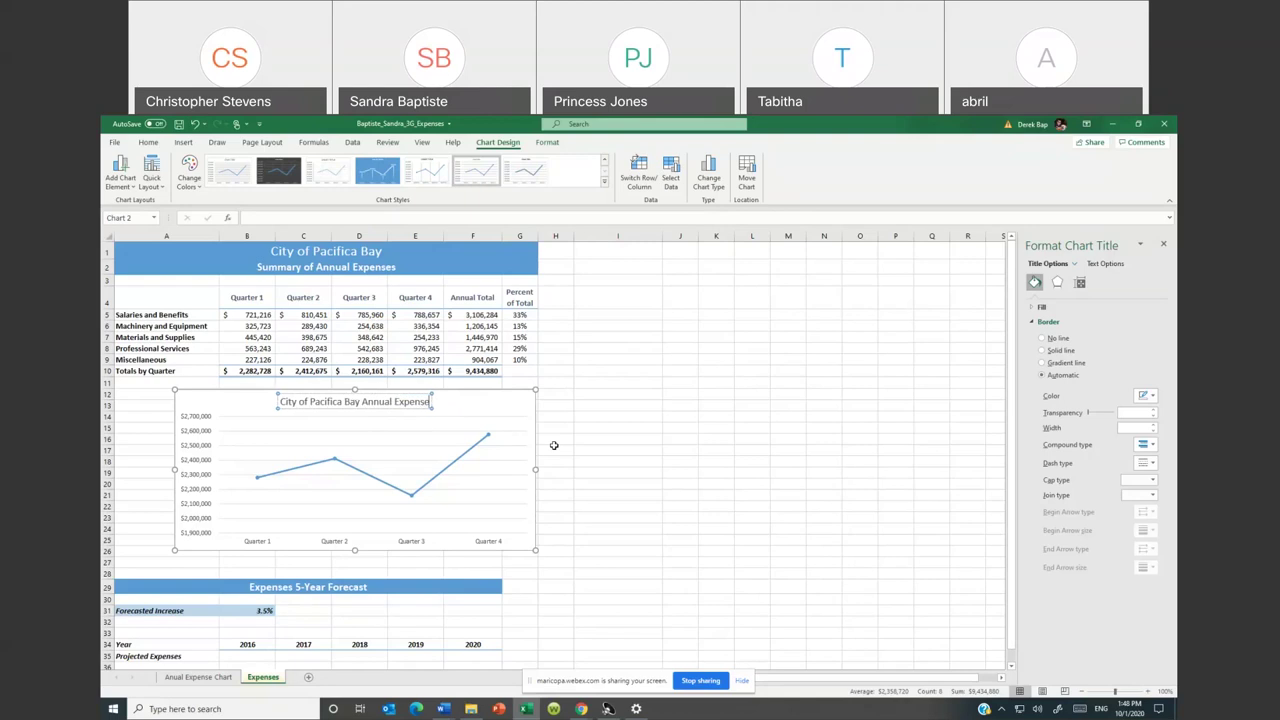
type(" Summar")
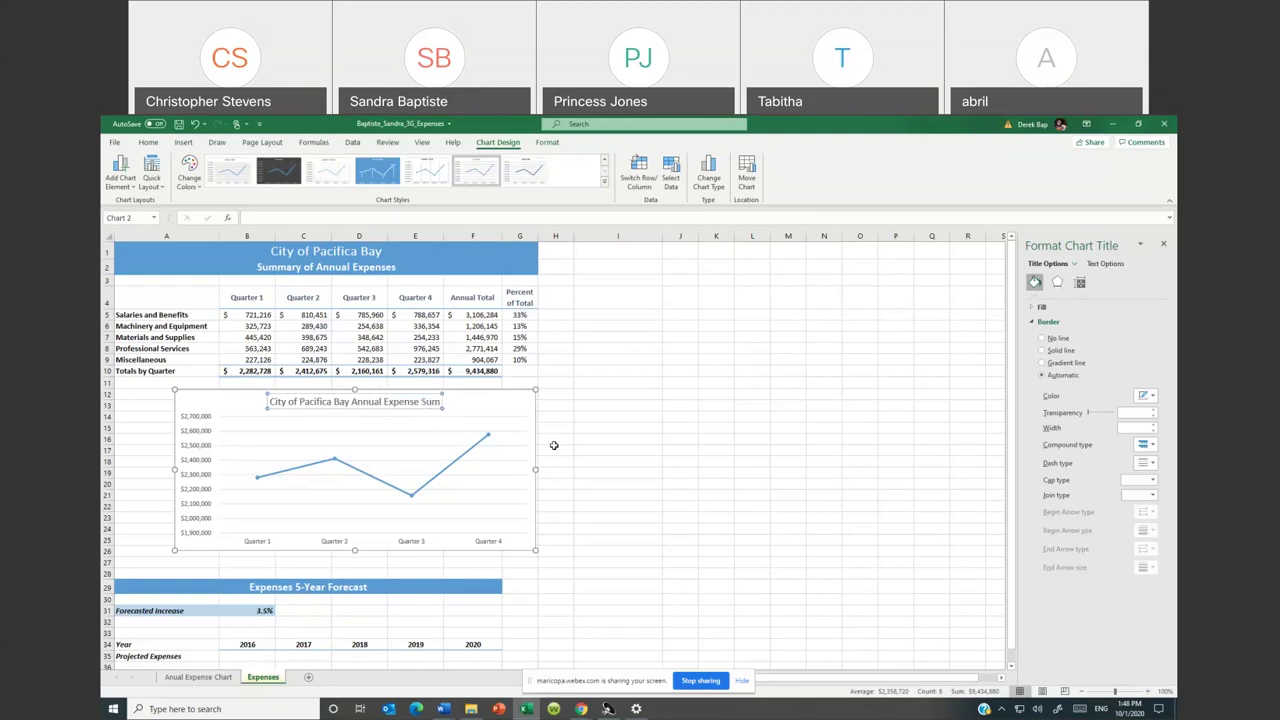
key("BackSpace")
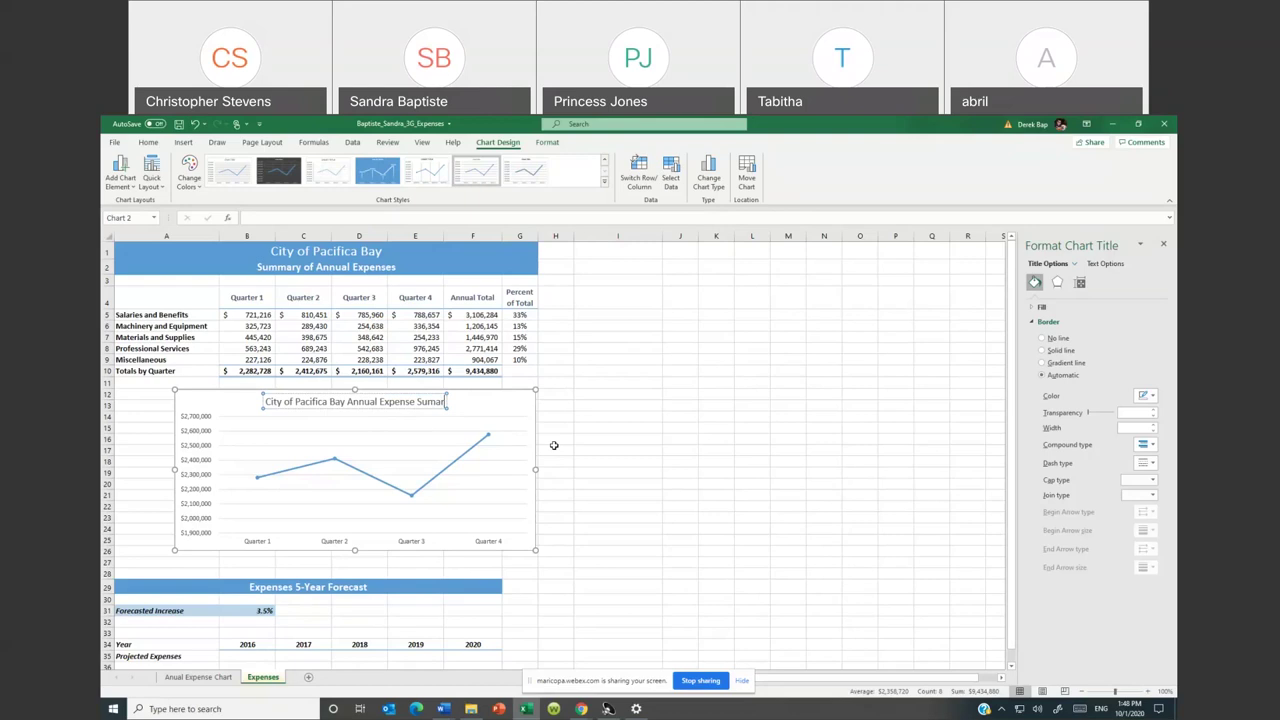
type("y")
key("BackSpace")
key("BackSpace")
key("BackSpace")
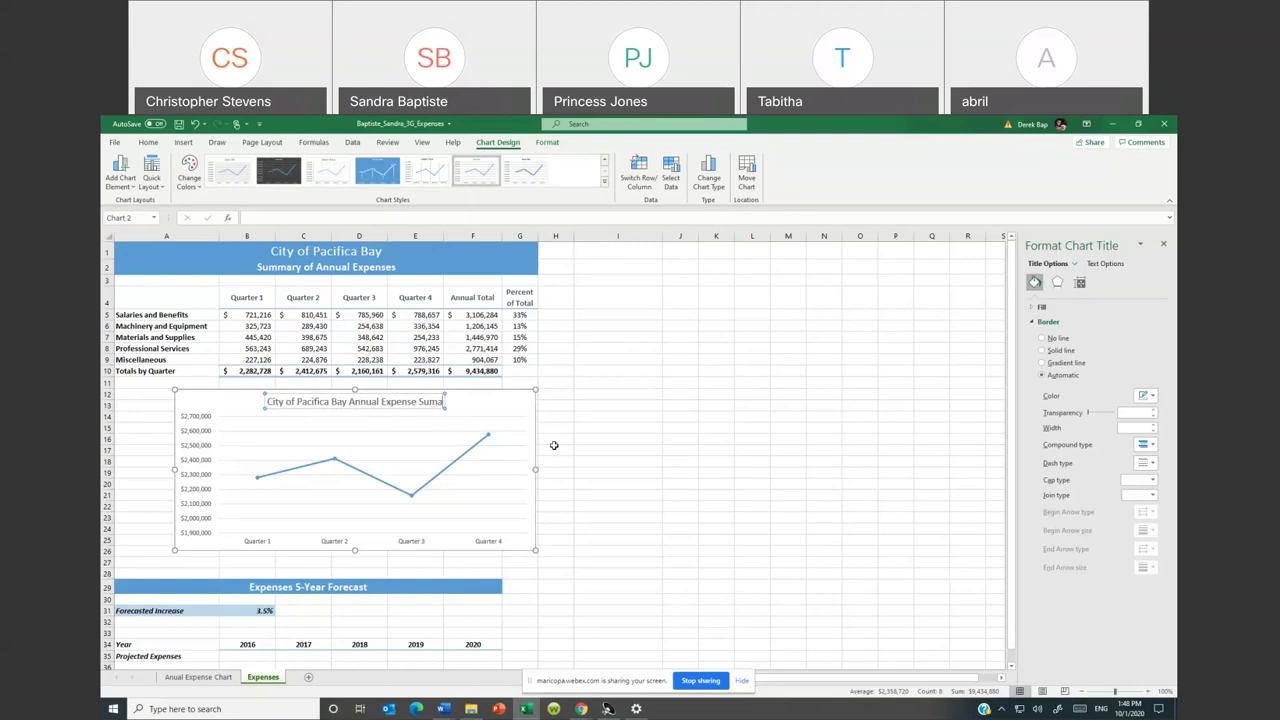
type("mary")
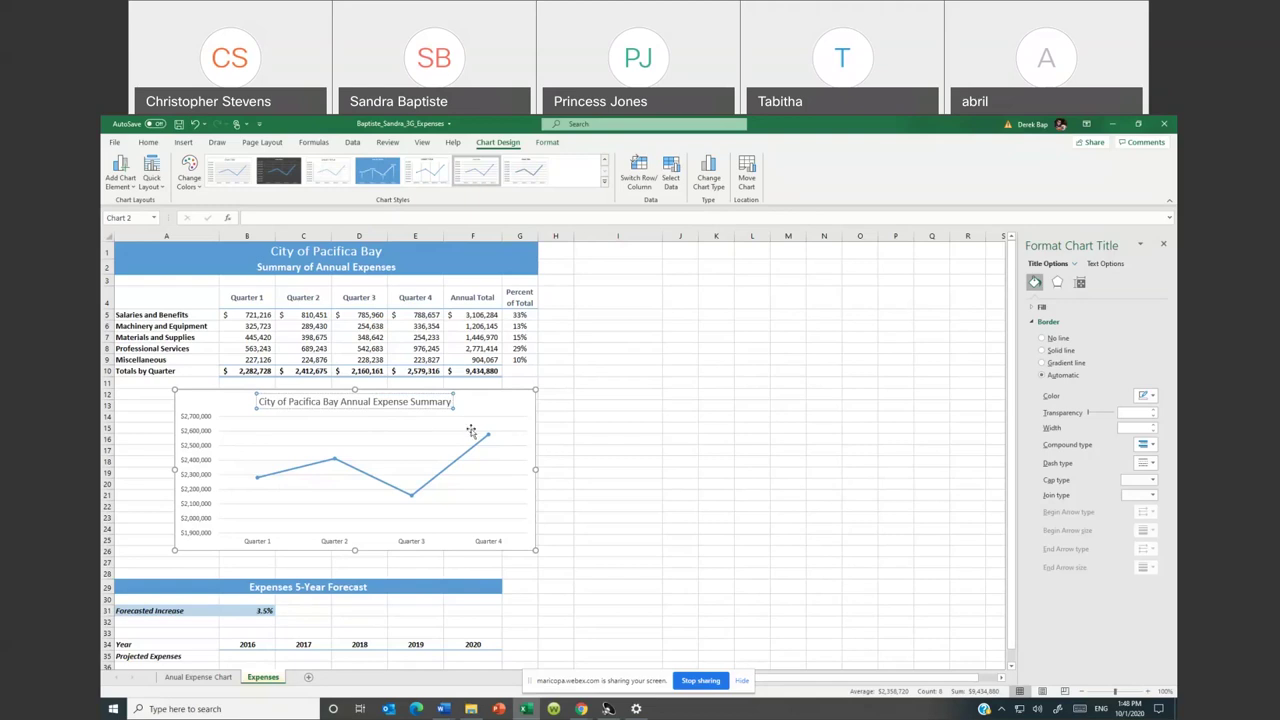
left_click(330, 417)
left_click(362, 402)
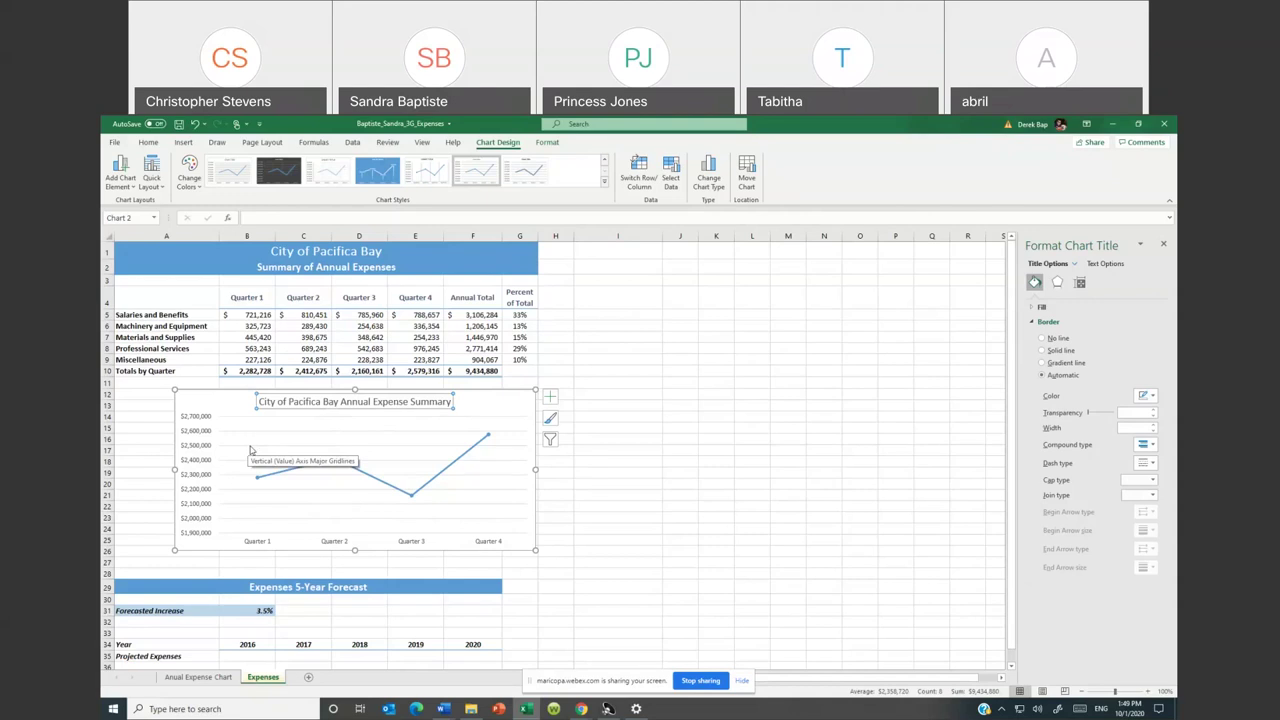
scroll(265, 445, "down", 2)
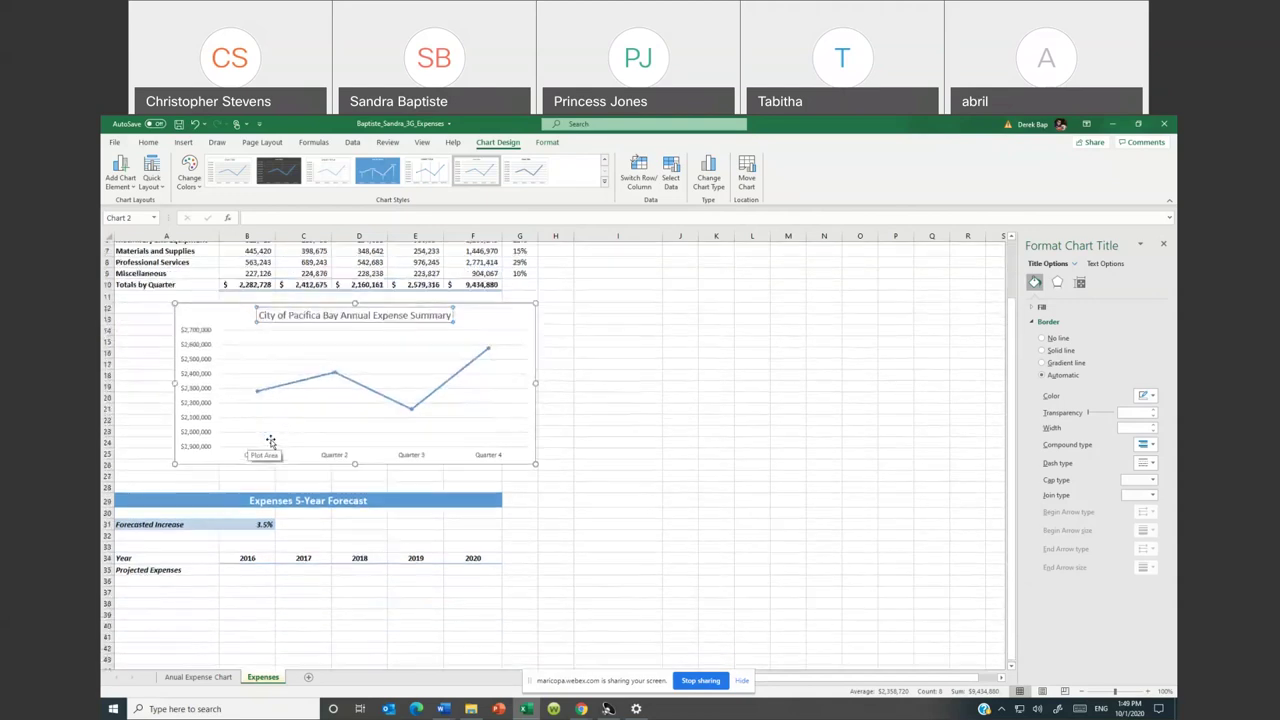
left_click(200, 333)
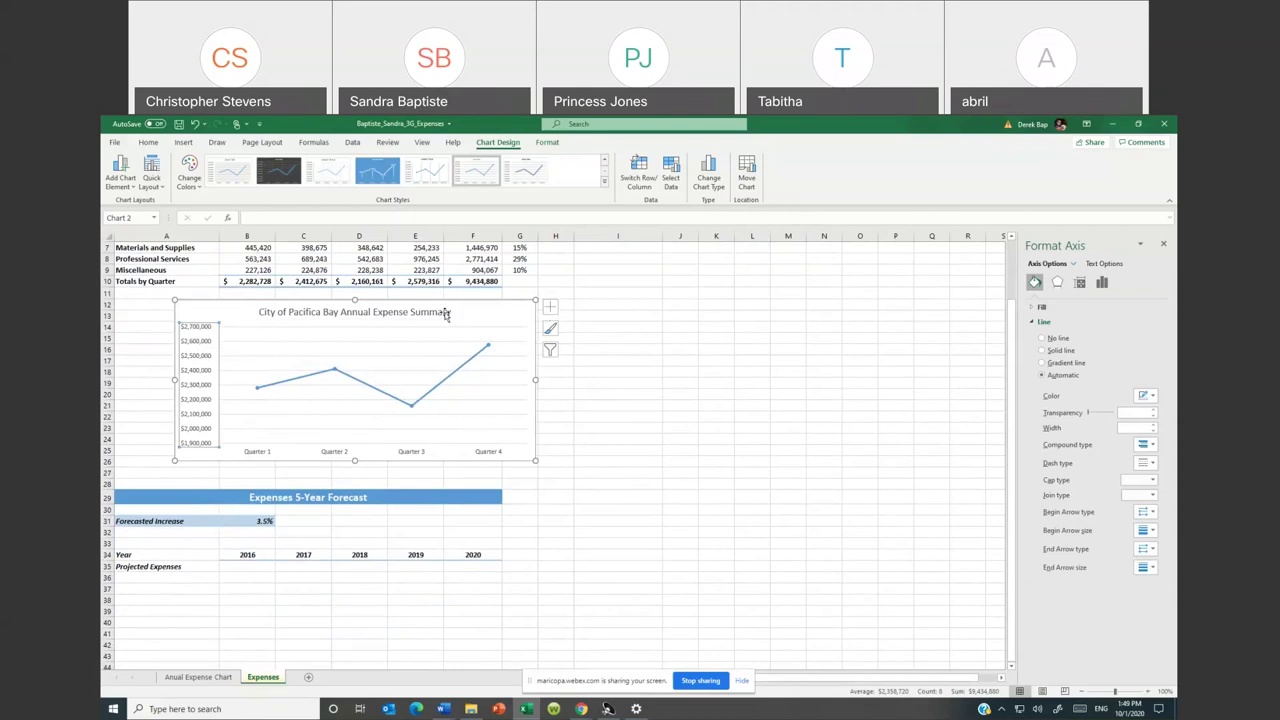
right_click(194, 342)
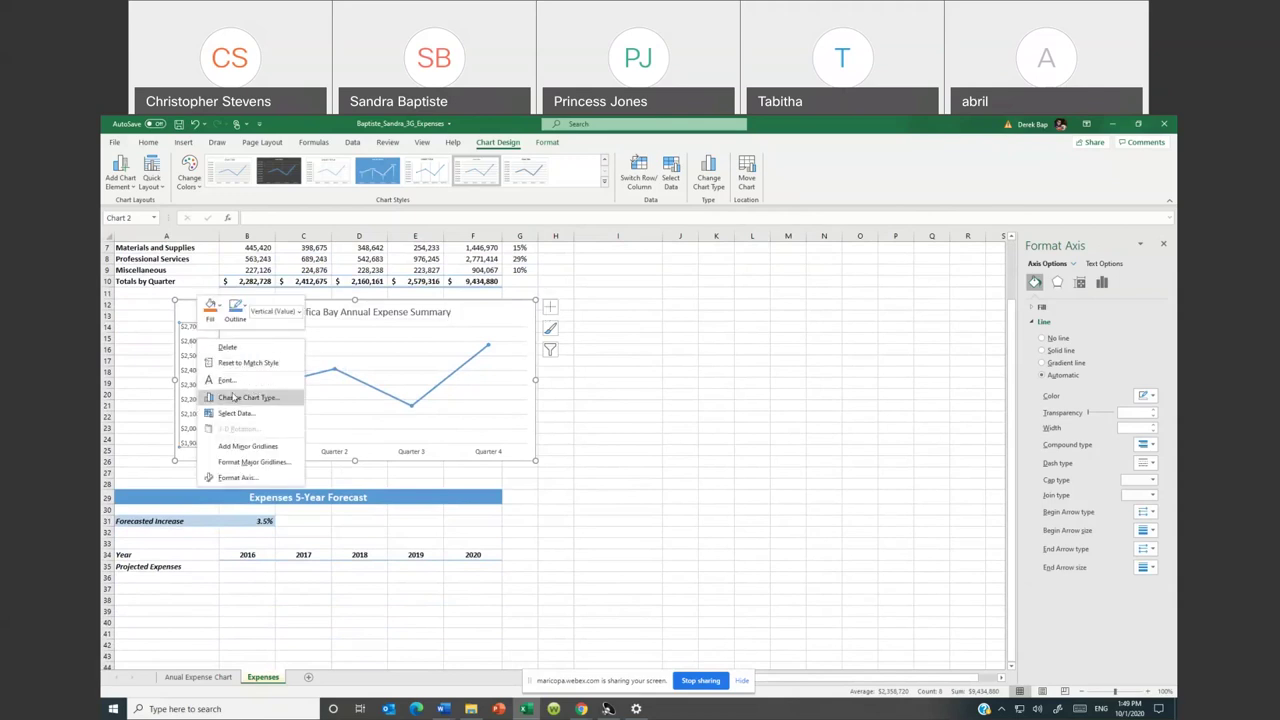
left_click(184, 372)
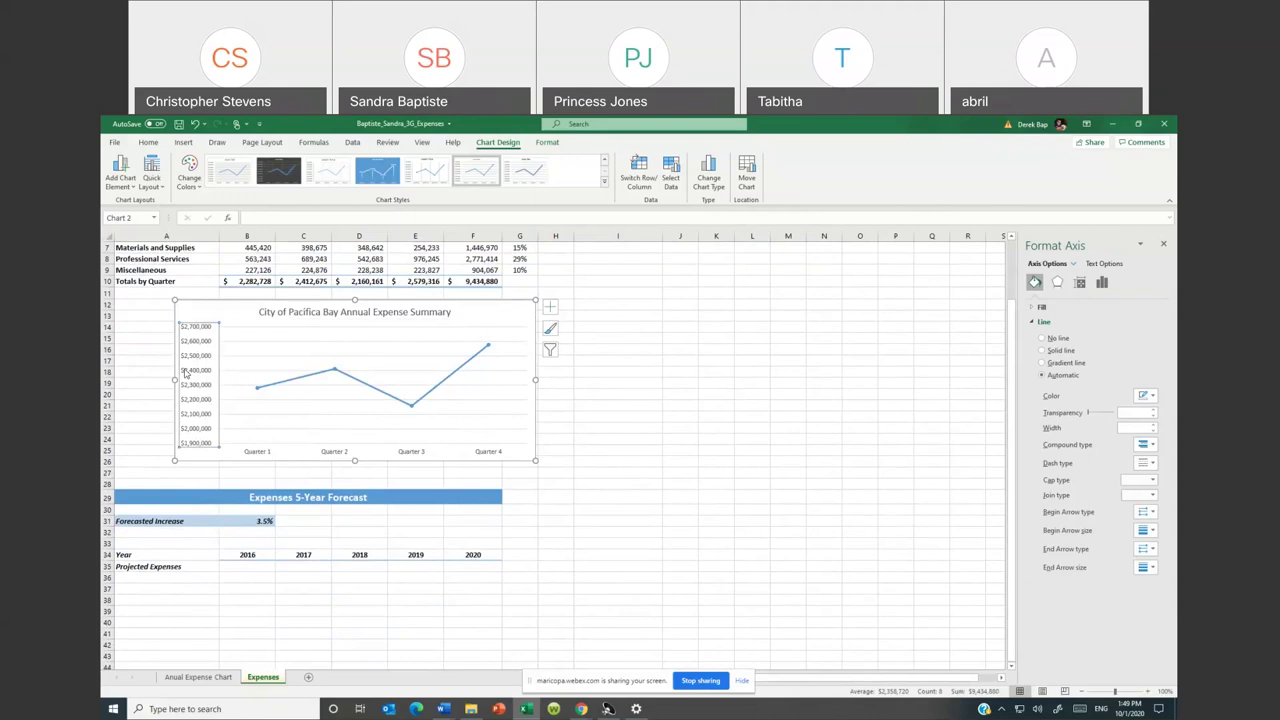
left_click(244, 451)
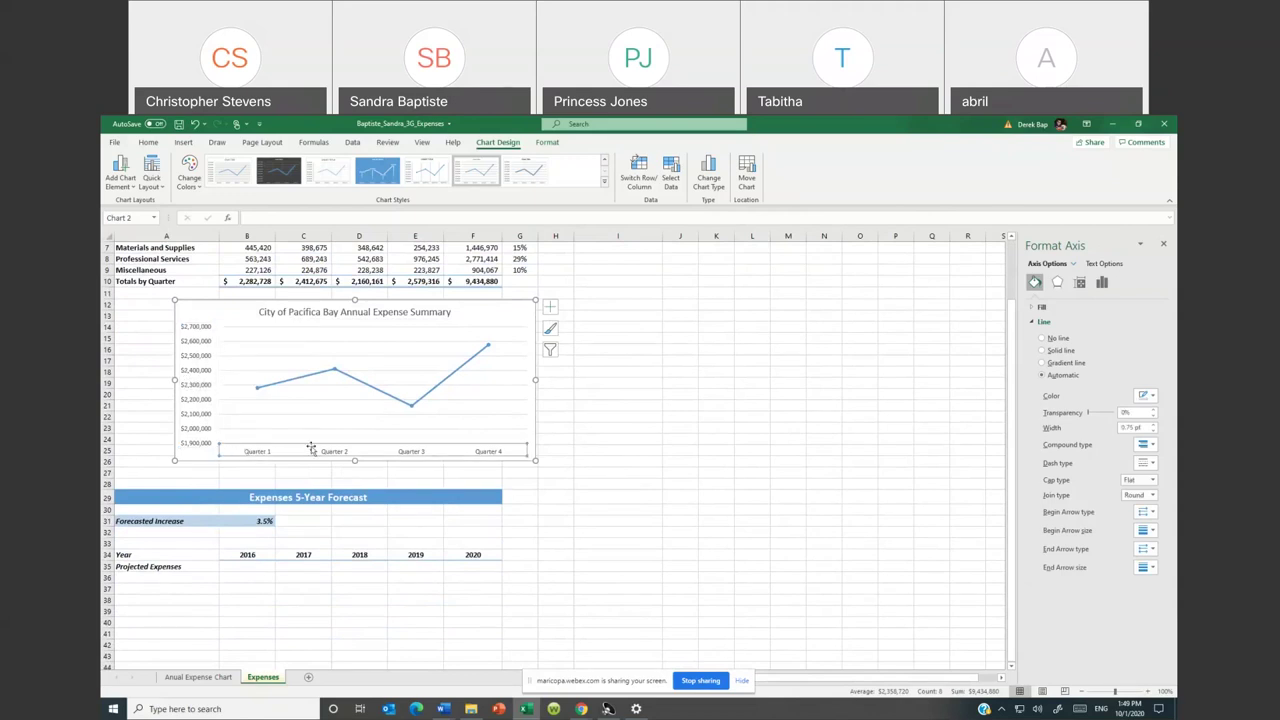
Set the line chart's vertical value axis to a minimum bound of 2,100,000 and a major unit of 50,000
left_click(196, 334)
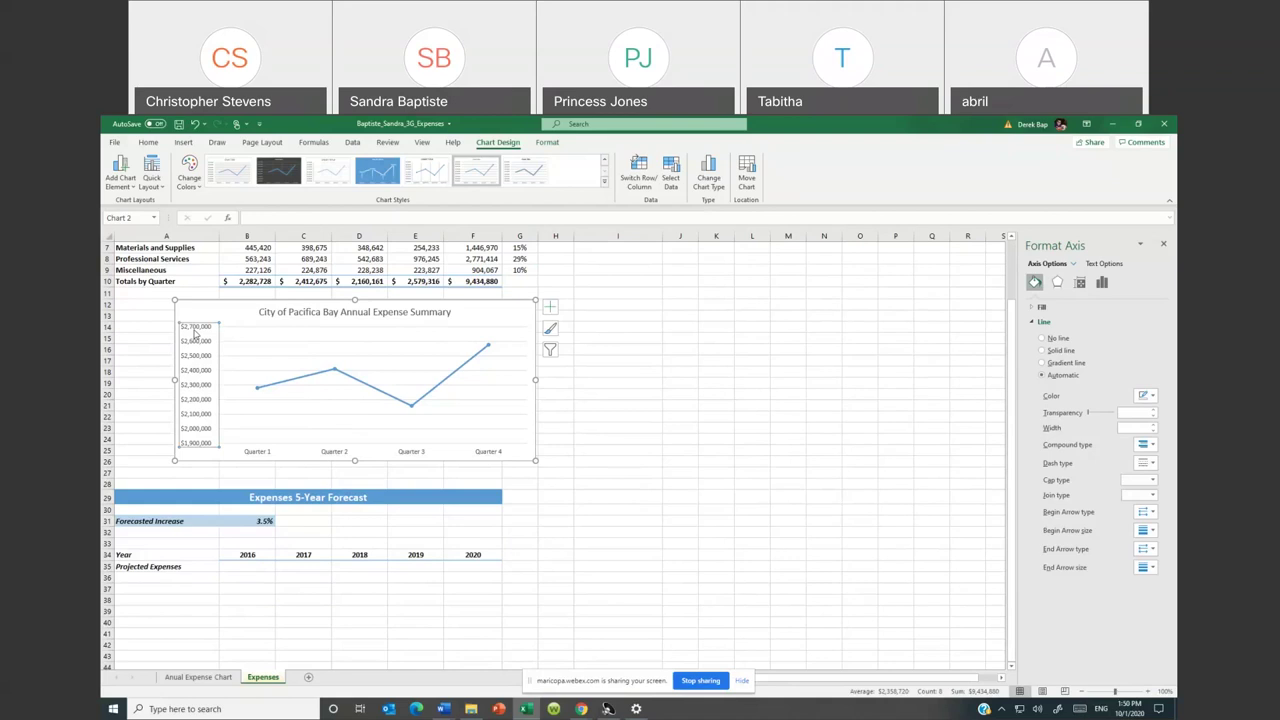
right_click(196, 334)
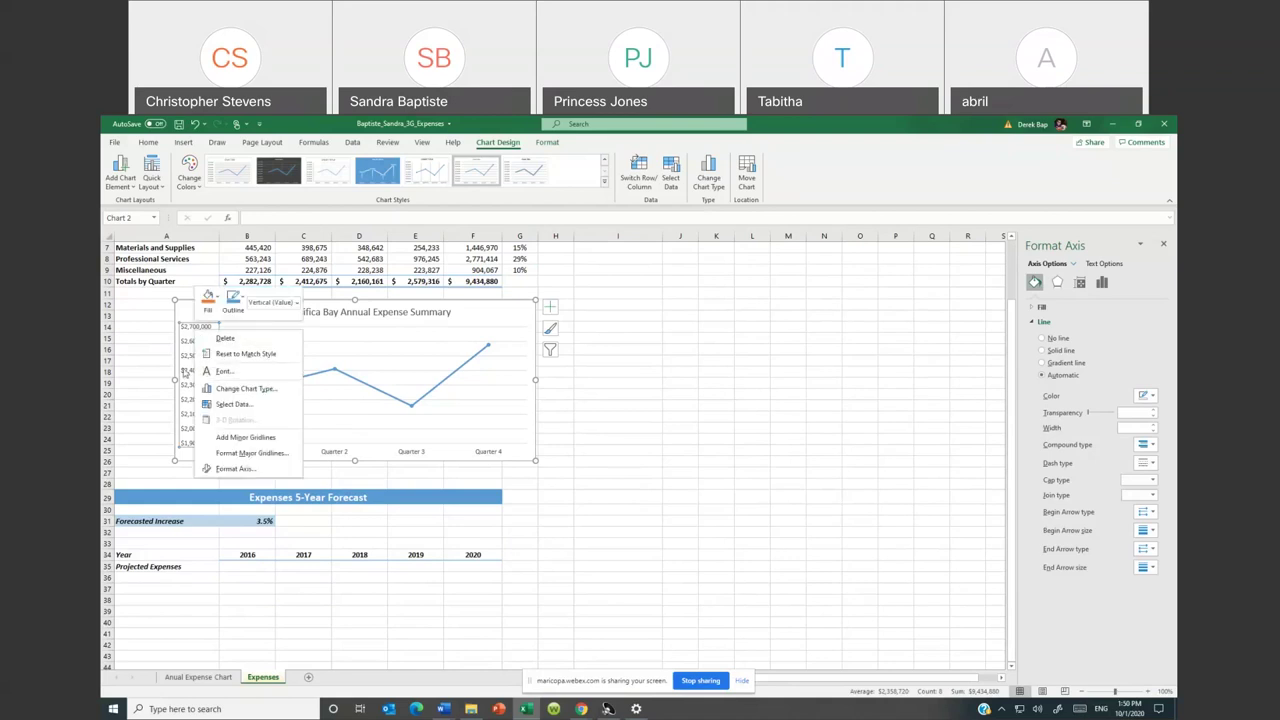
left_click(190, 363)
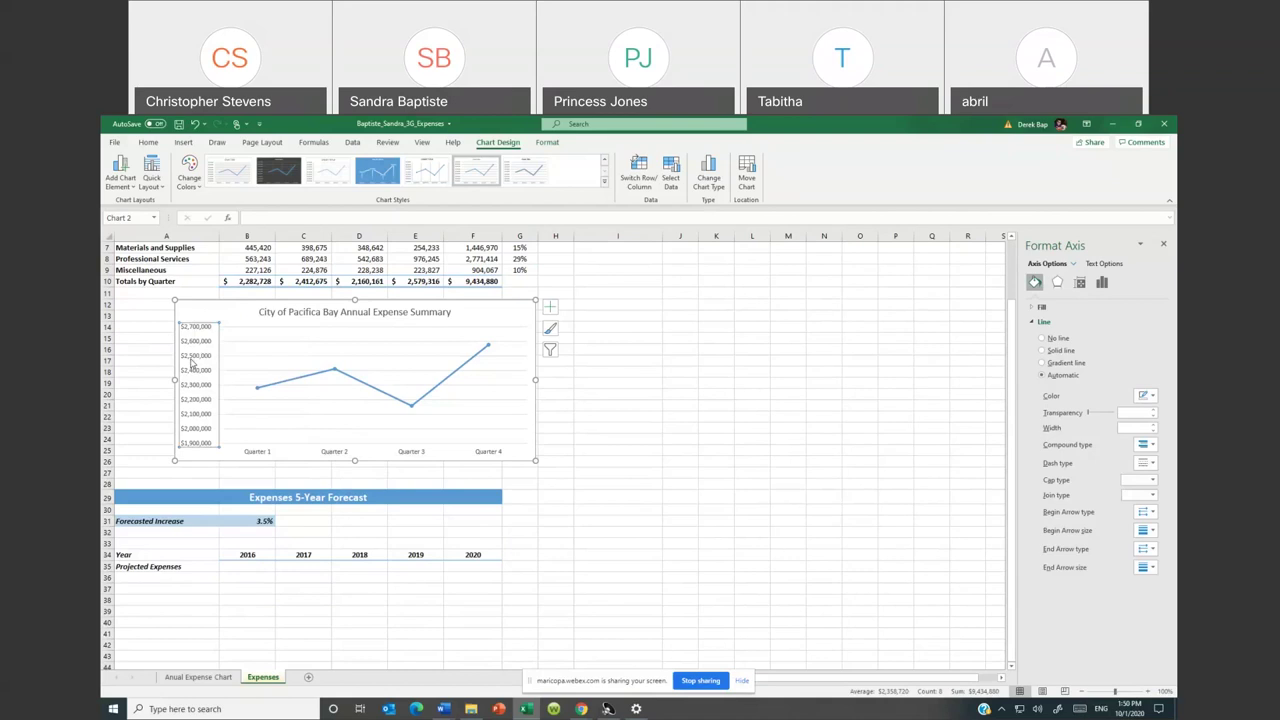
left_click(148, 143)
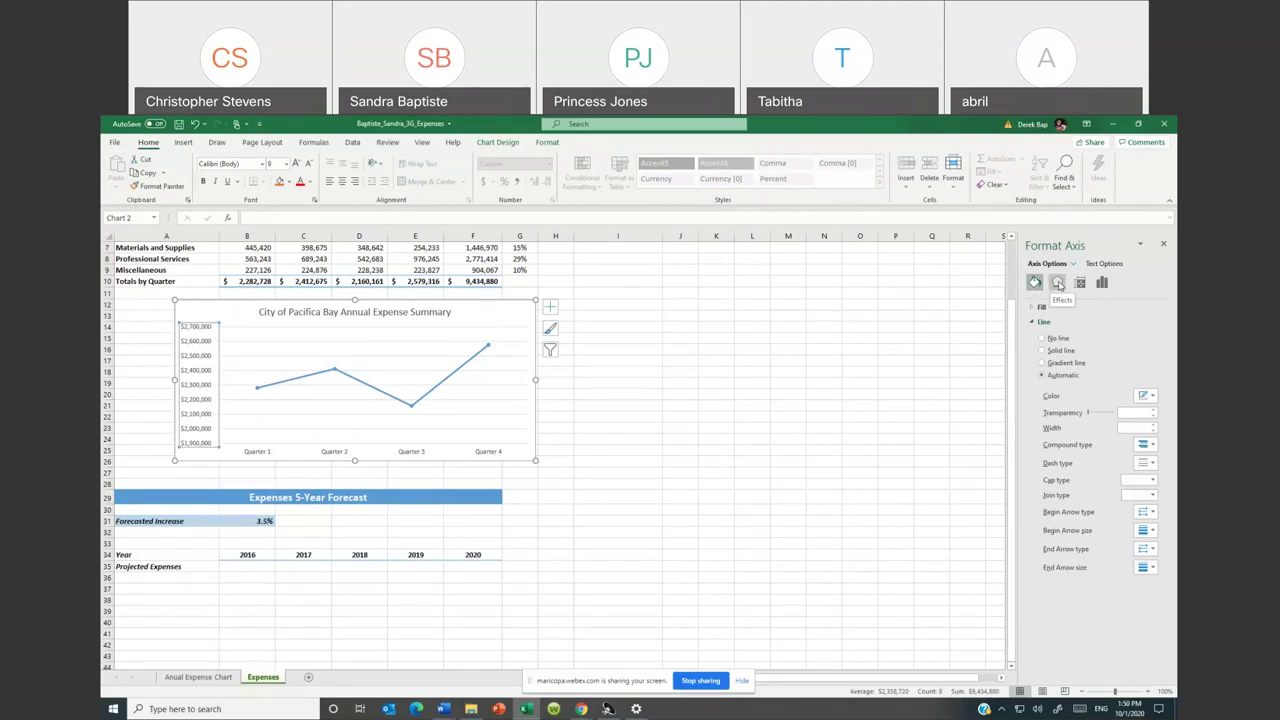
left_click(1101, 284)
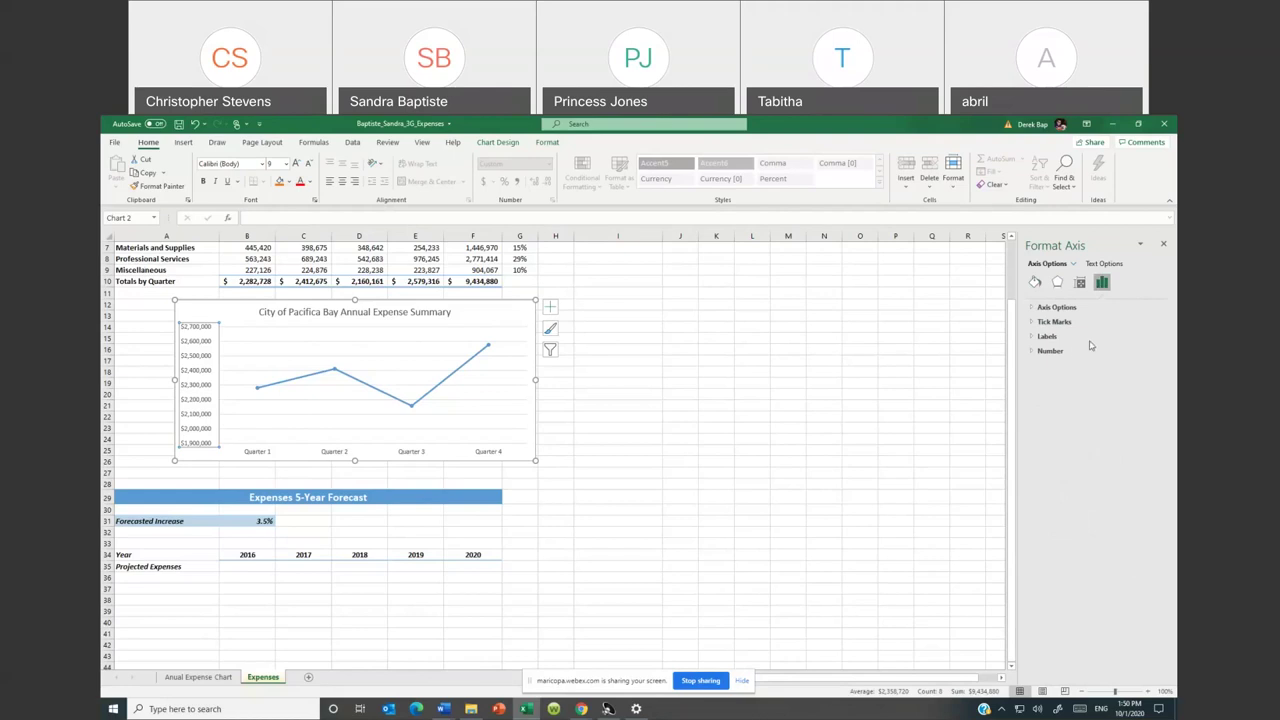
left_click(1032, 308)
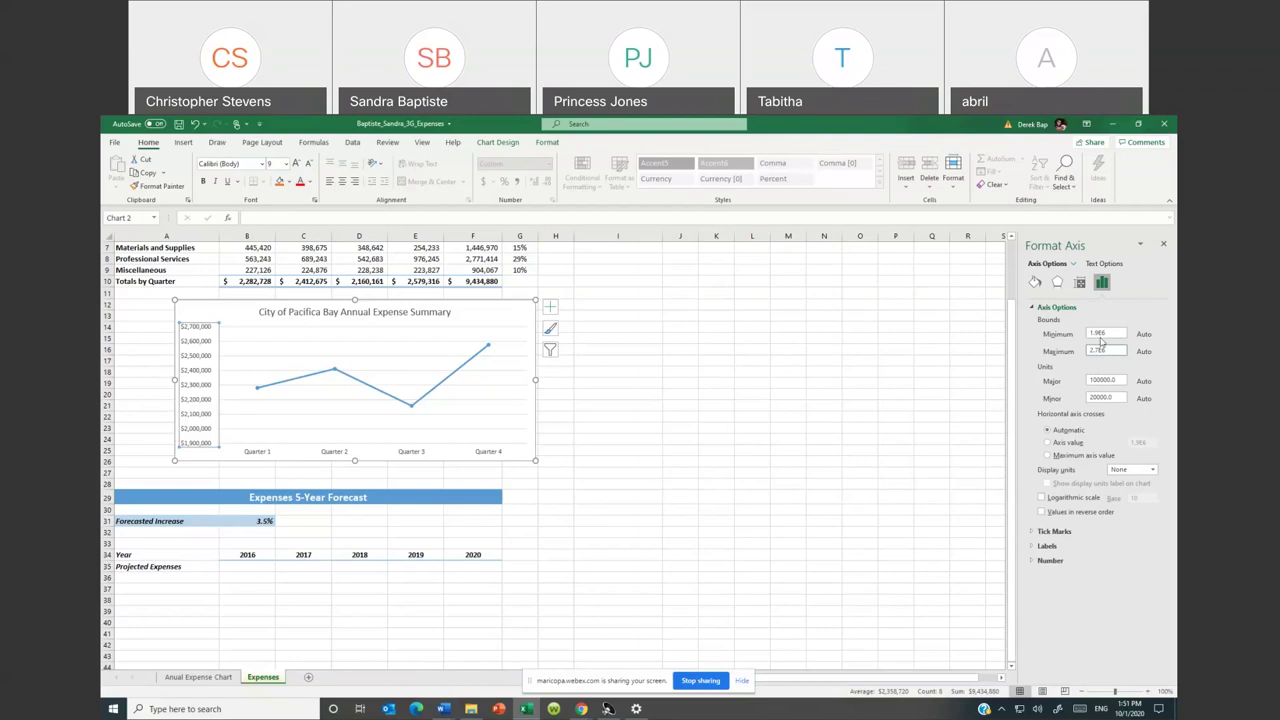
left_click(1106, 334)
double_click(1112, 331)
type("2.")
left_click(1117, 380)
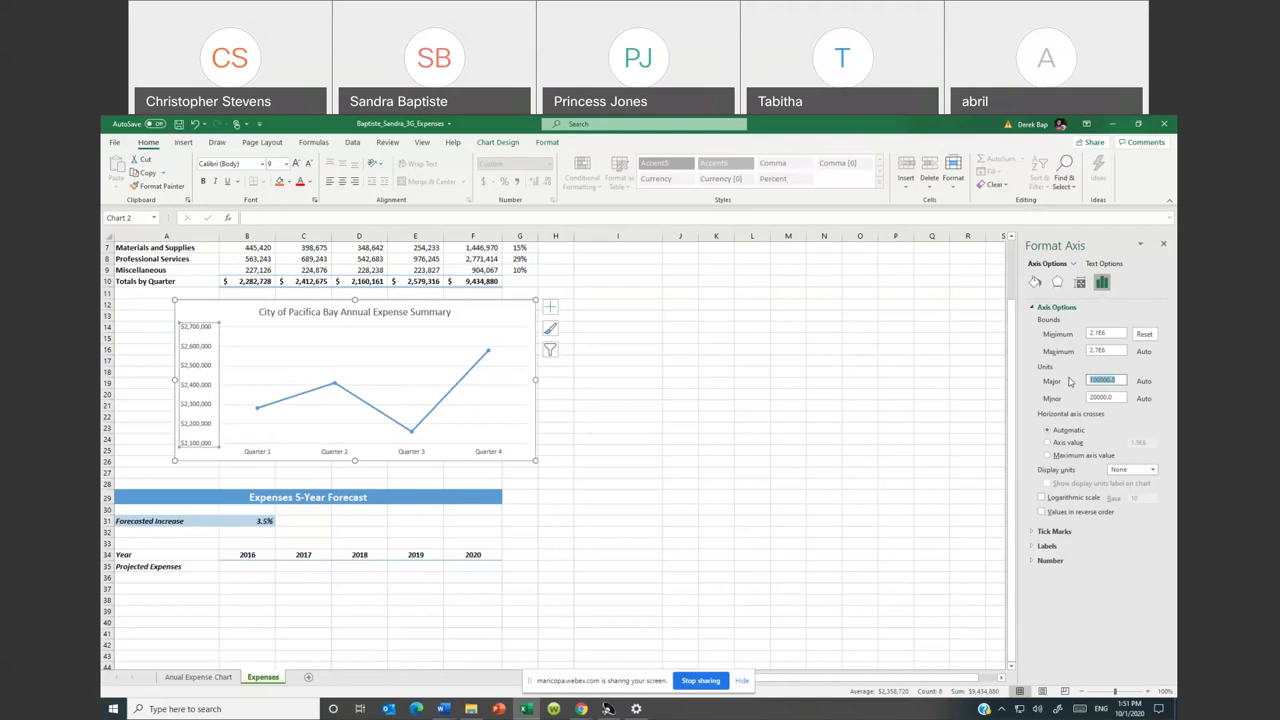
type("5")
Fill the line chart's chart area with the light gray preset gradient
left_click(498, 316)
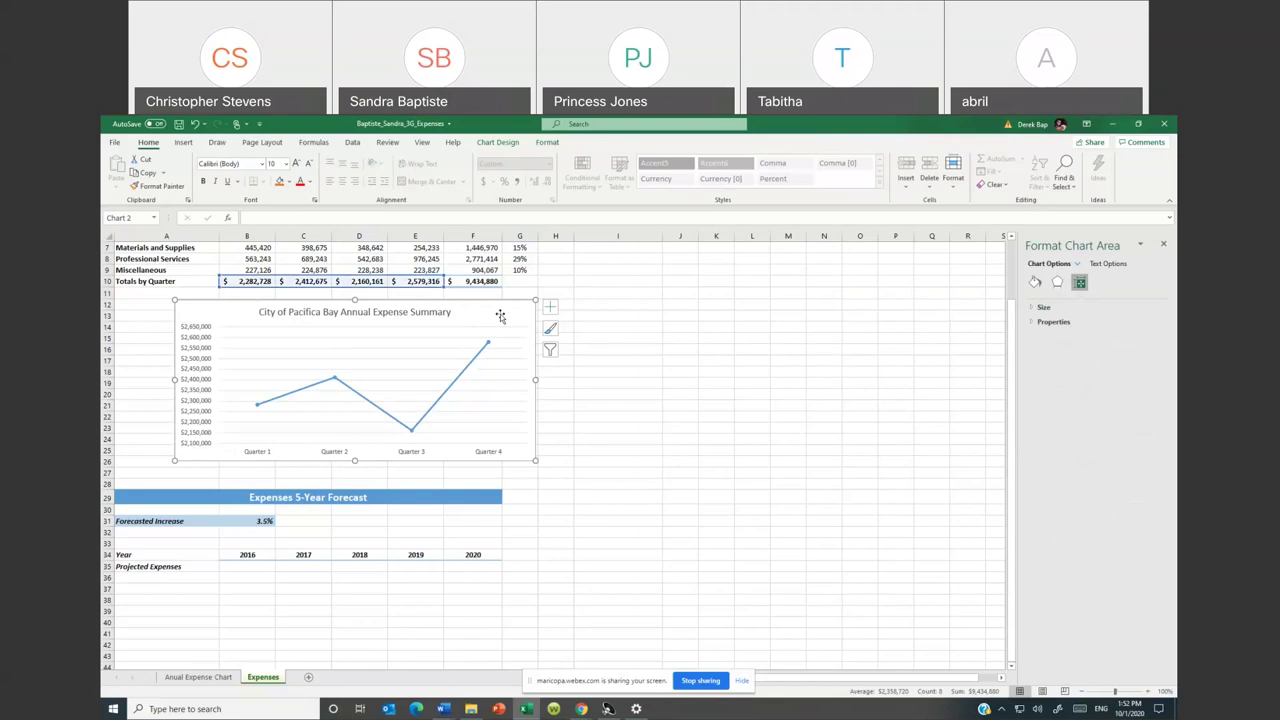
left_click(1035, 282)
left_click(1035, 308)
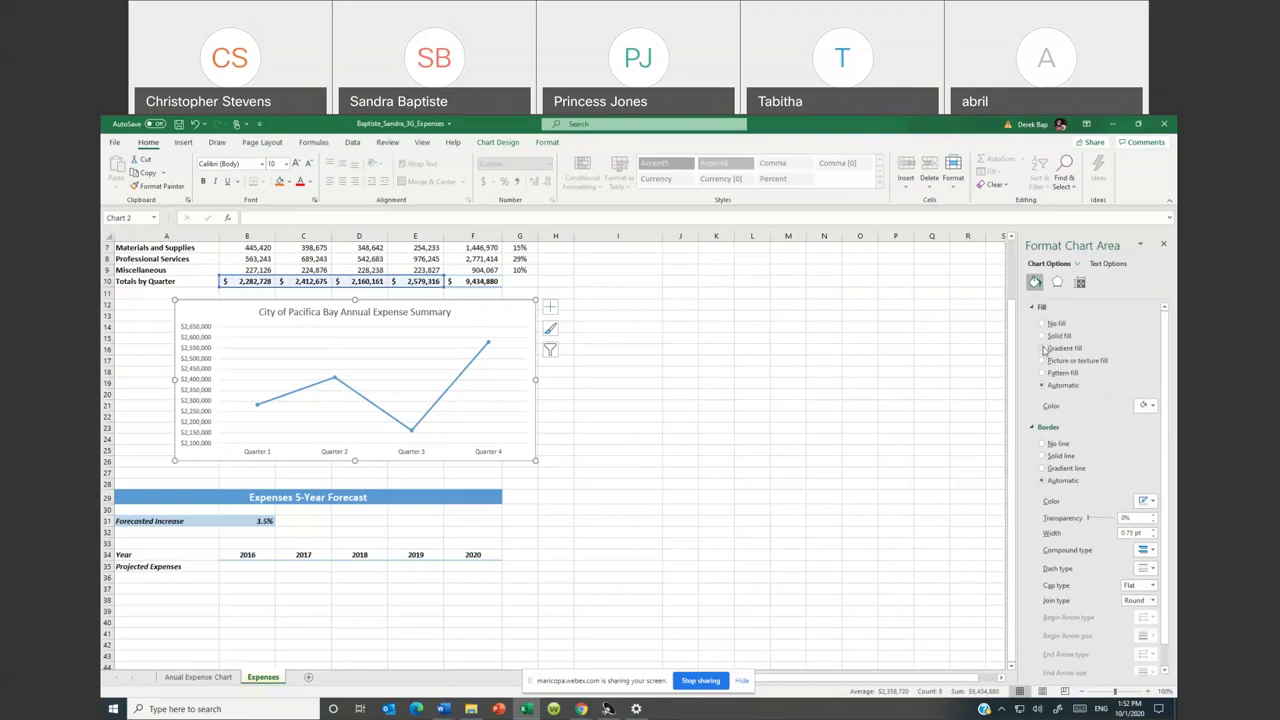
left_click(1043, 348)
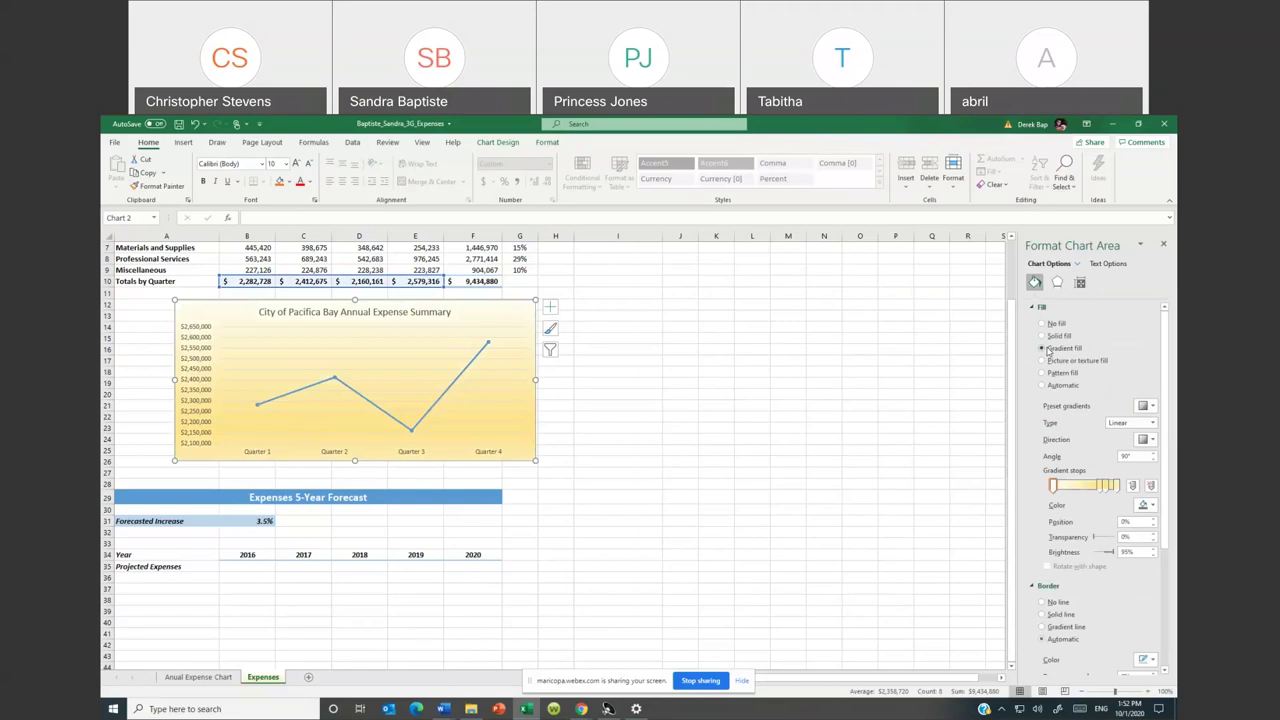
left_click(1155, 407)
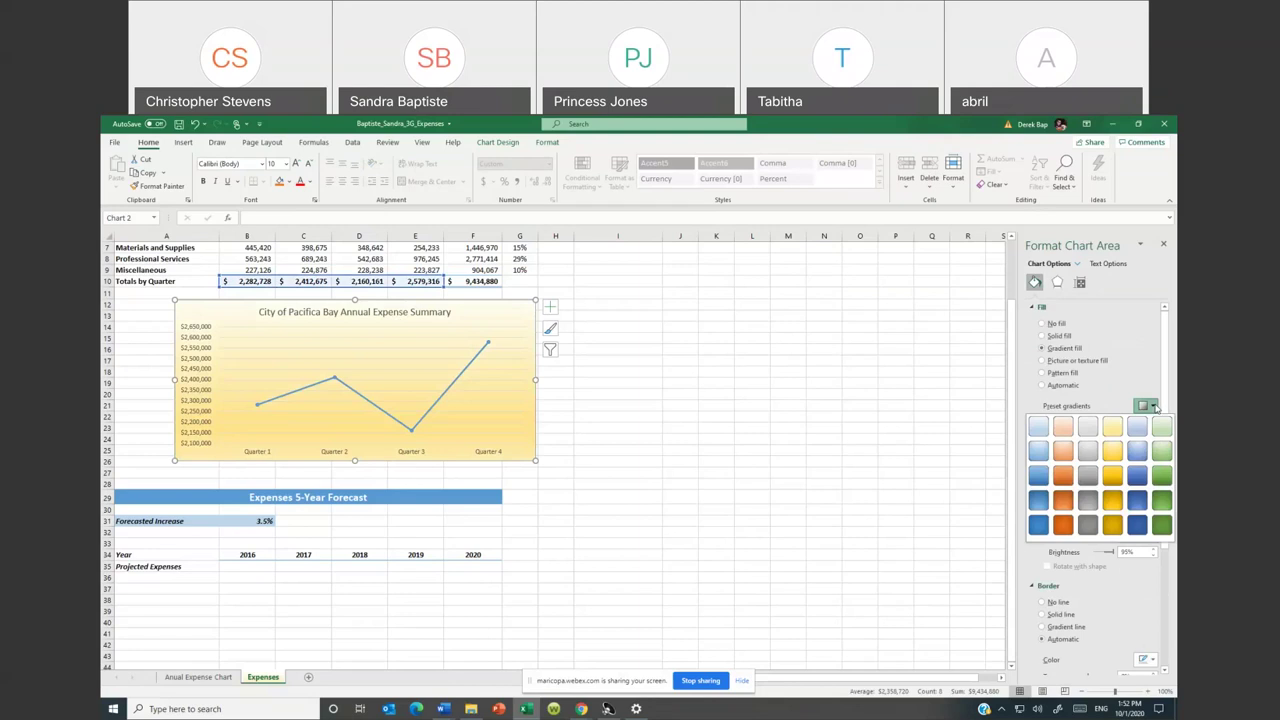
left_click(1087, 428)
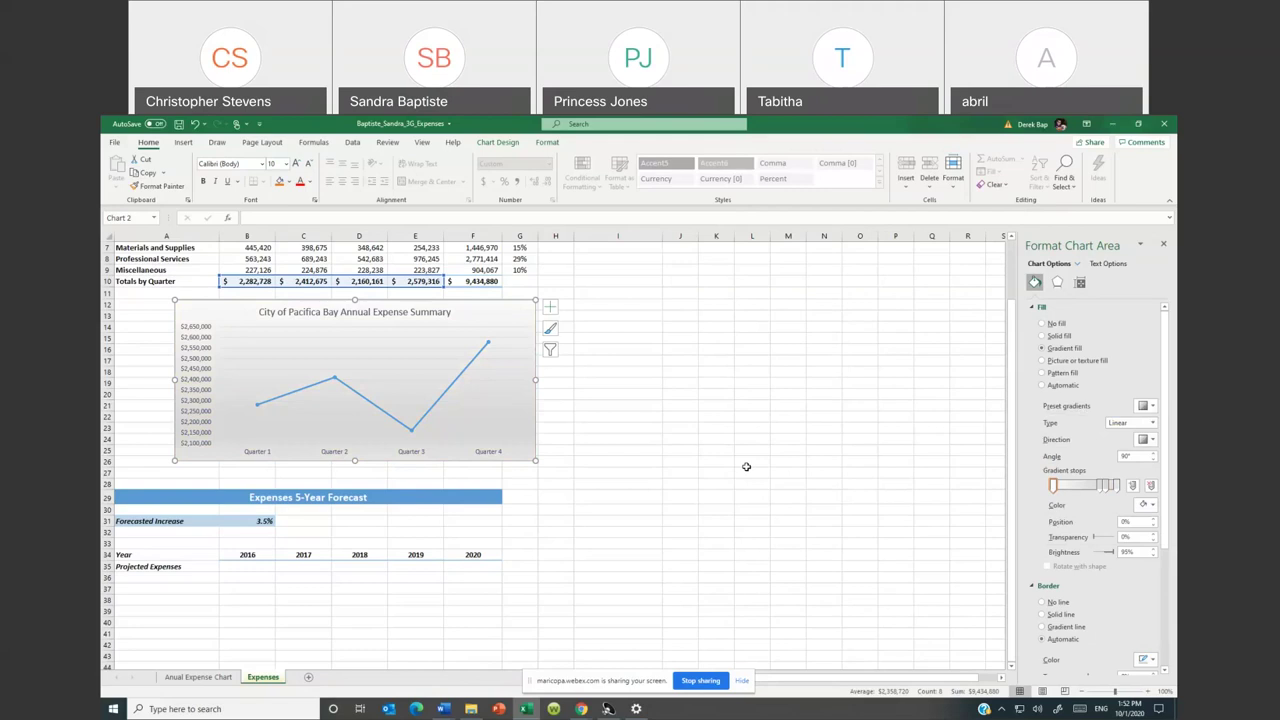
Give the line chart's plot area a solid fill in White, Background 1
left_click(345, 334)
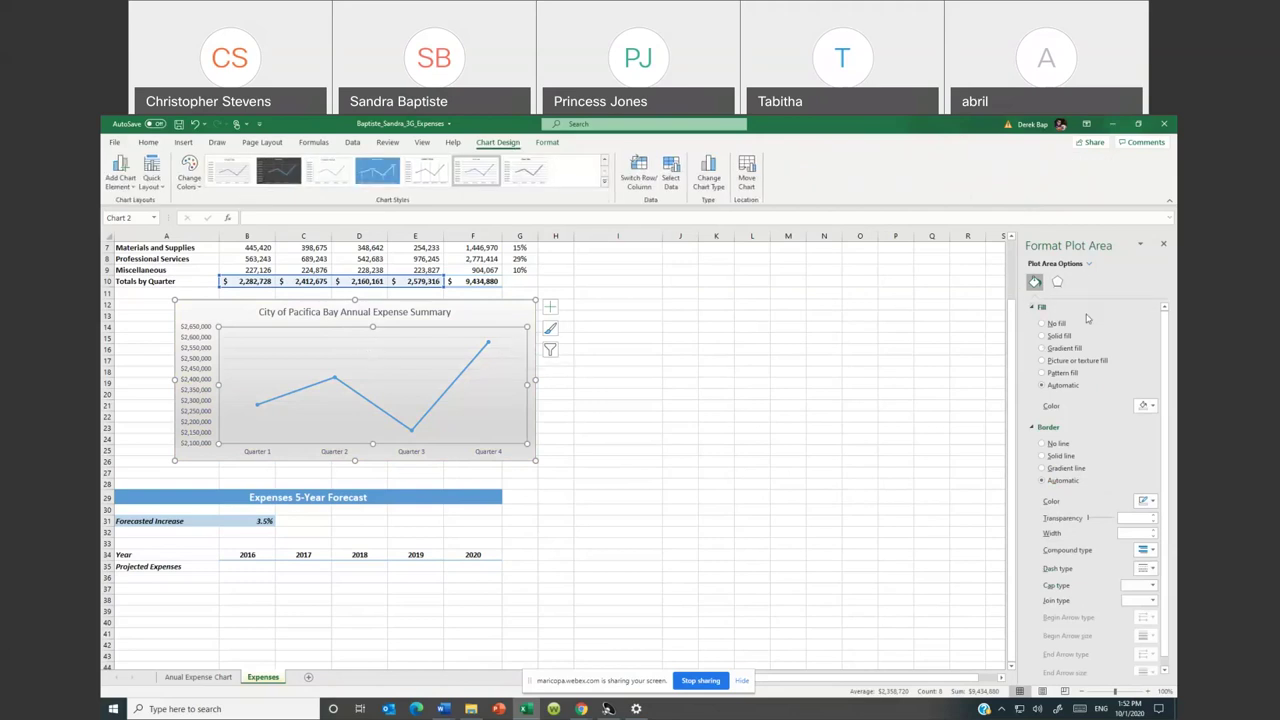
left_click(1043, 336)
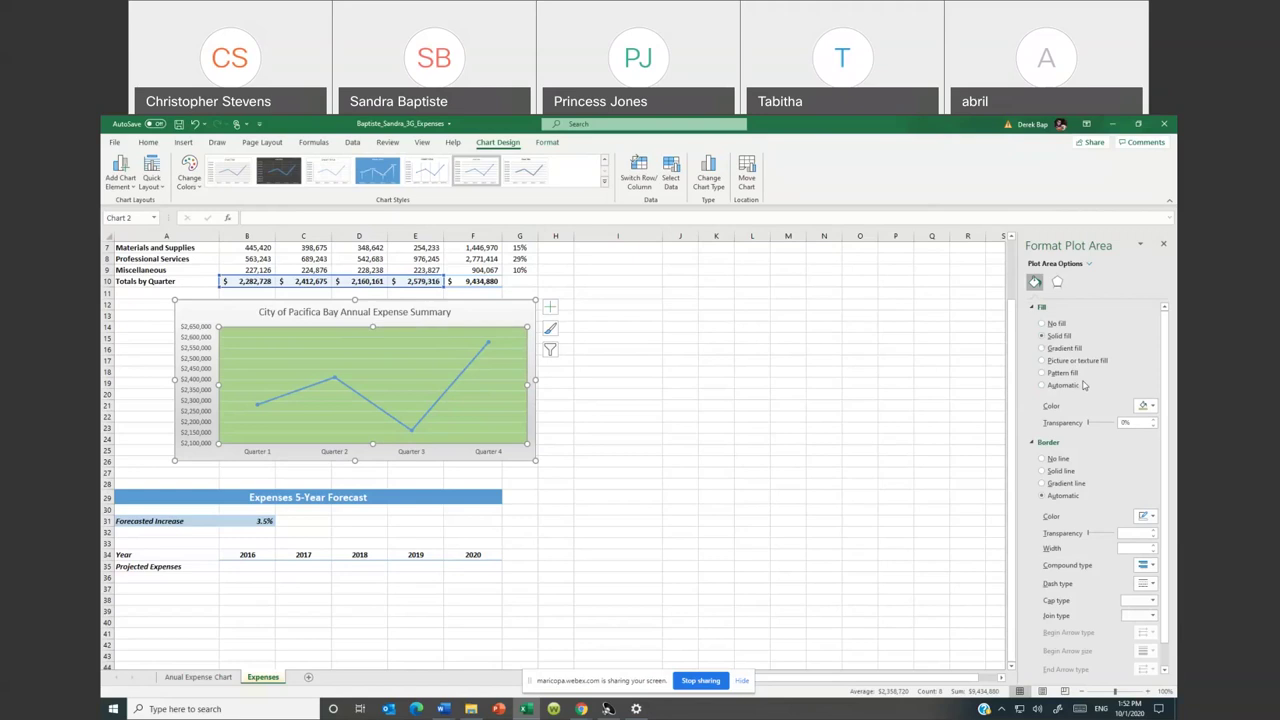
left_click(1150, 406)
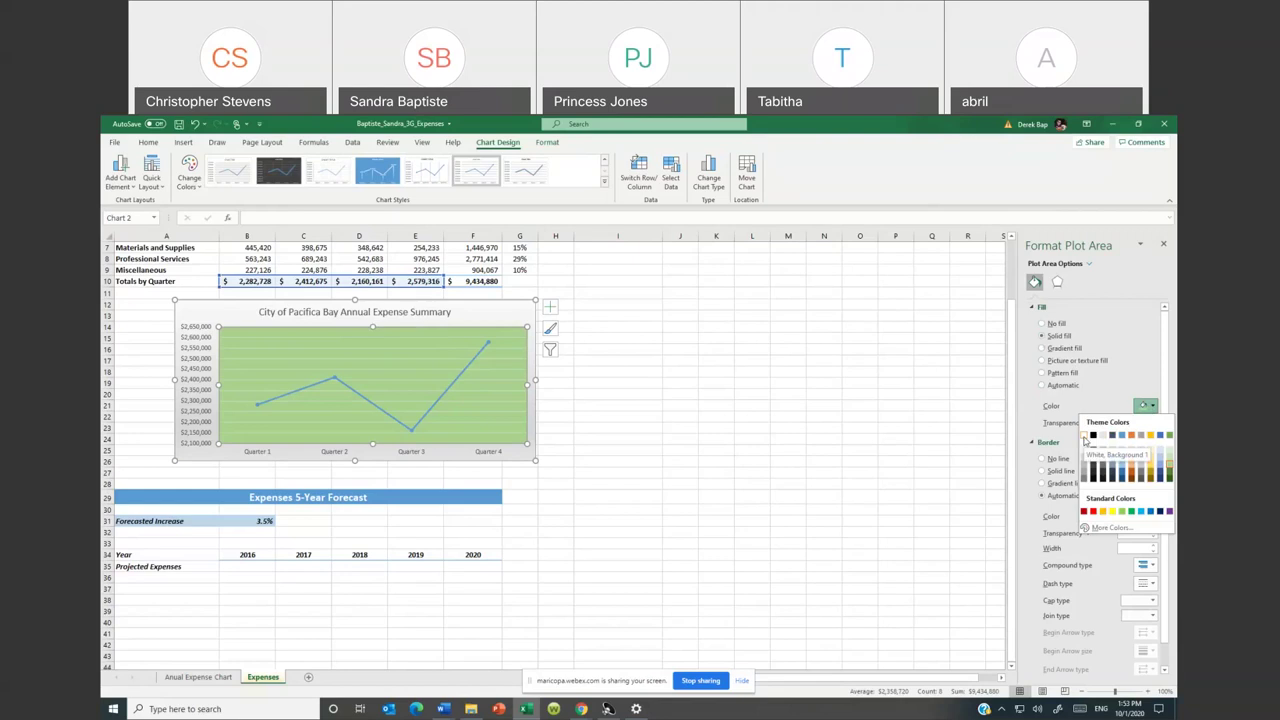
left_click(1085, 437)
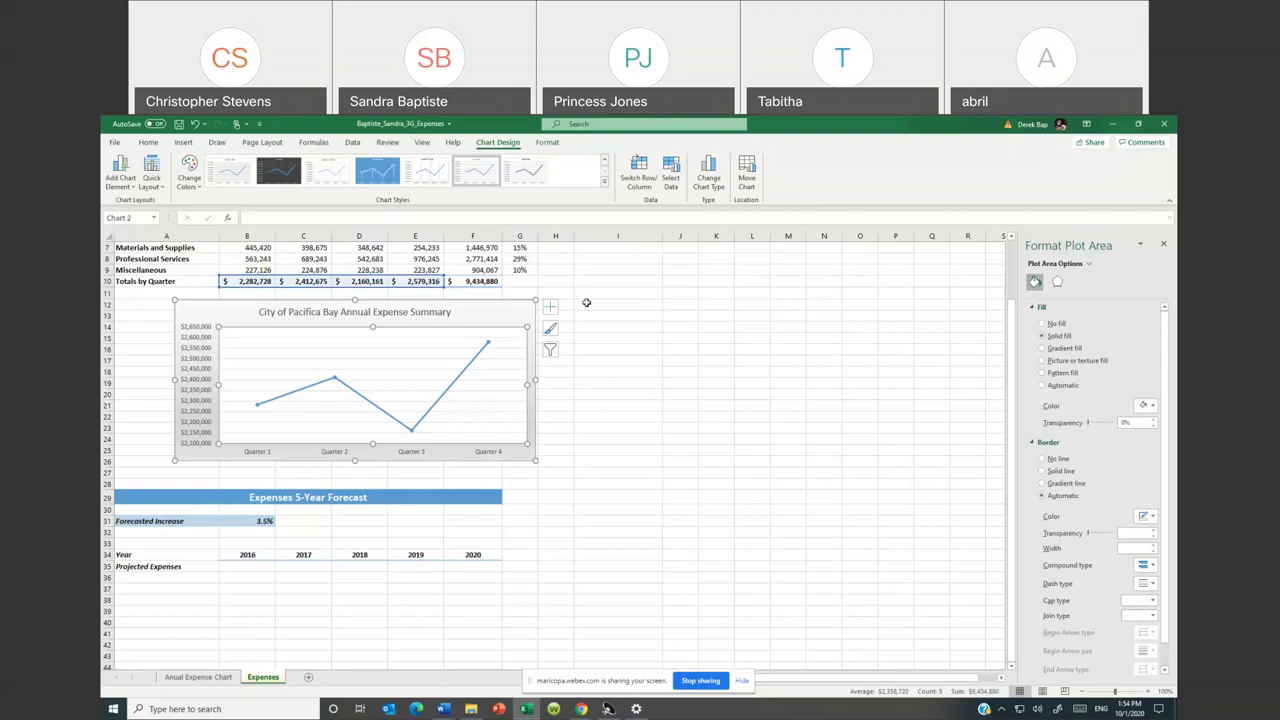
Copy the overall annual total in F10 and paste it into B35 as 2016 projected expenses using Values & Number Formatting
scroll(586, 300, "up", 2)
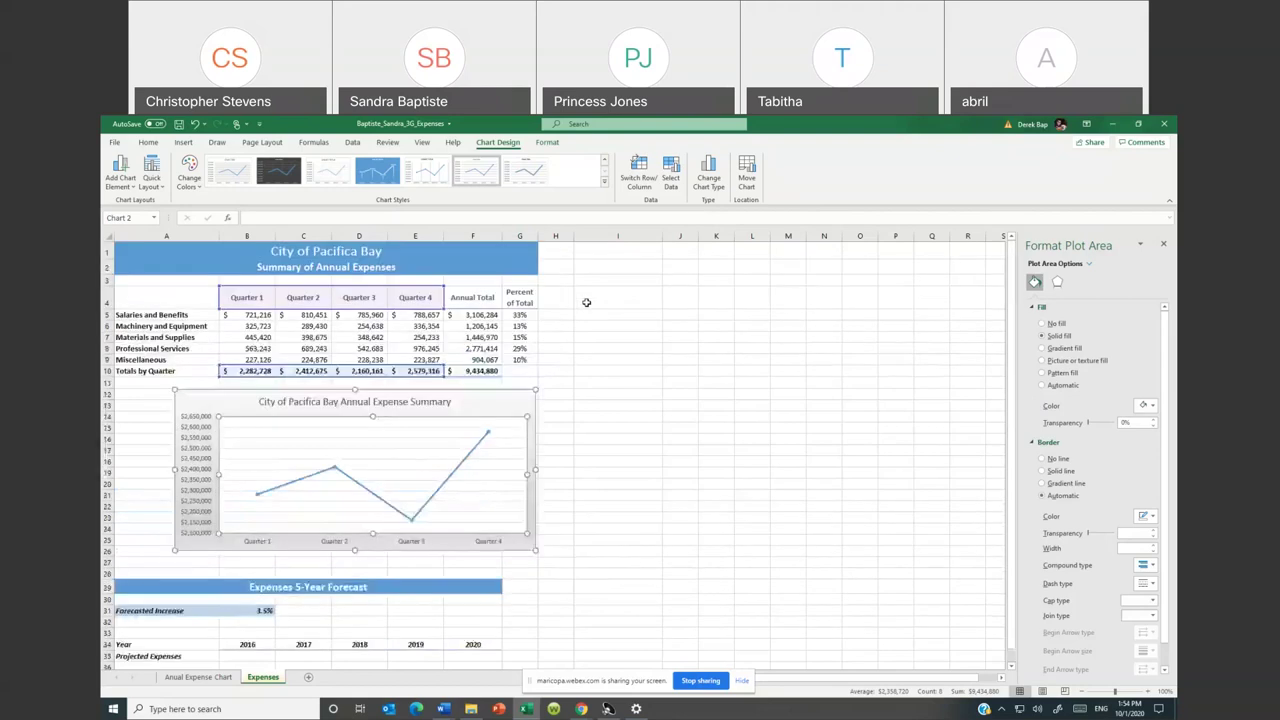
left_click(548, 371)
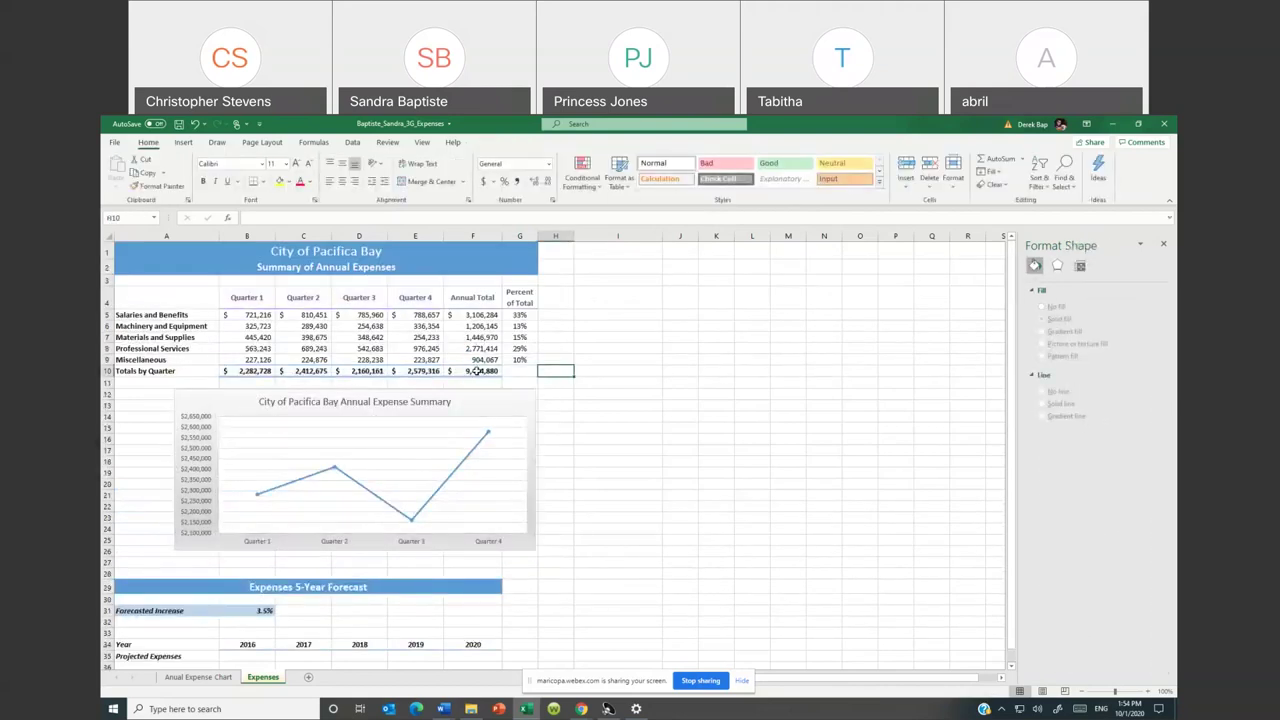
left_click(495, 371)
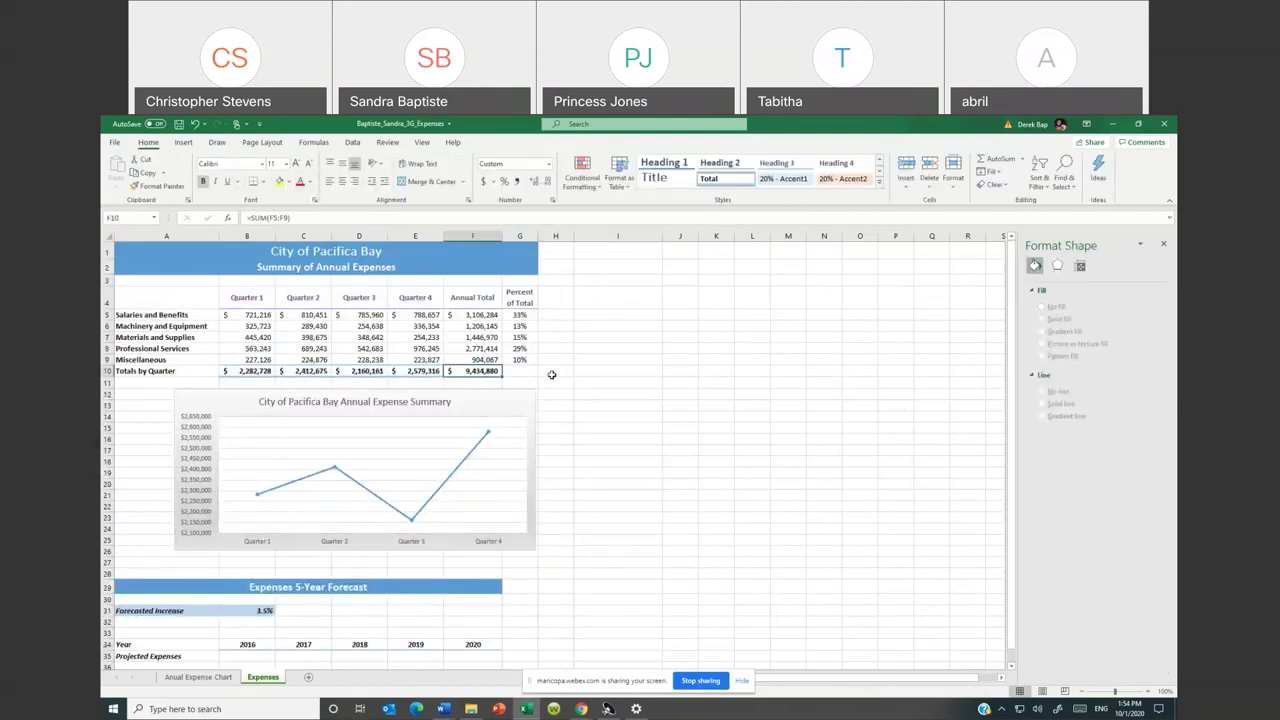
right_click(489, 371)
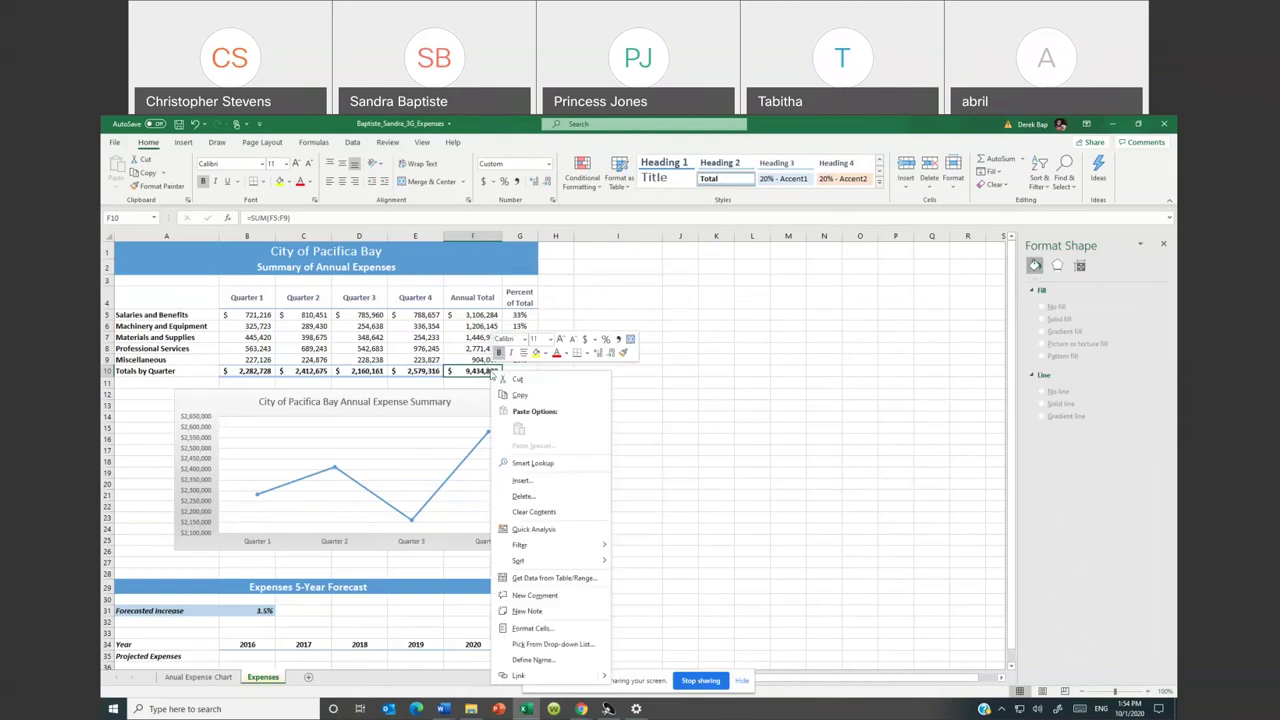
left_click(147, 173)
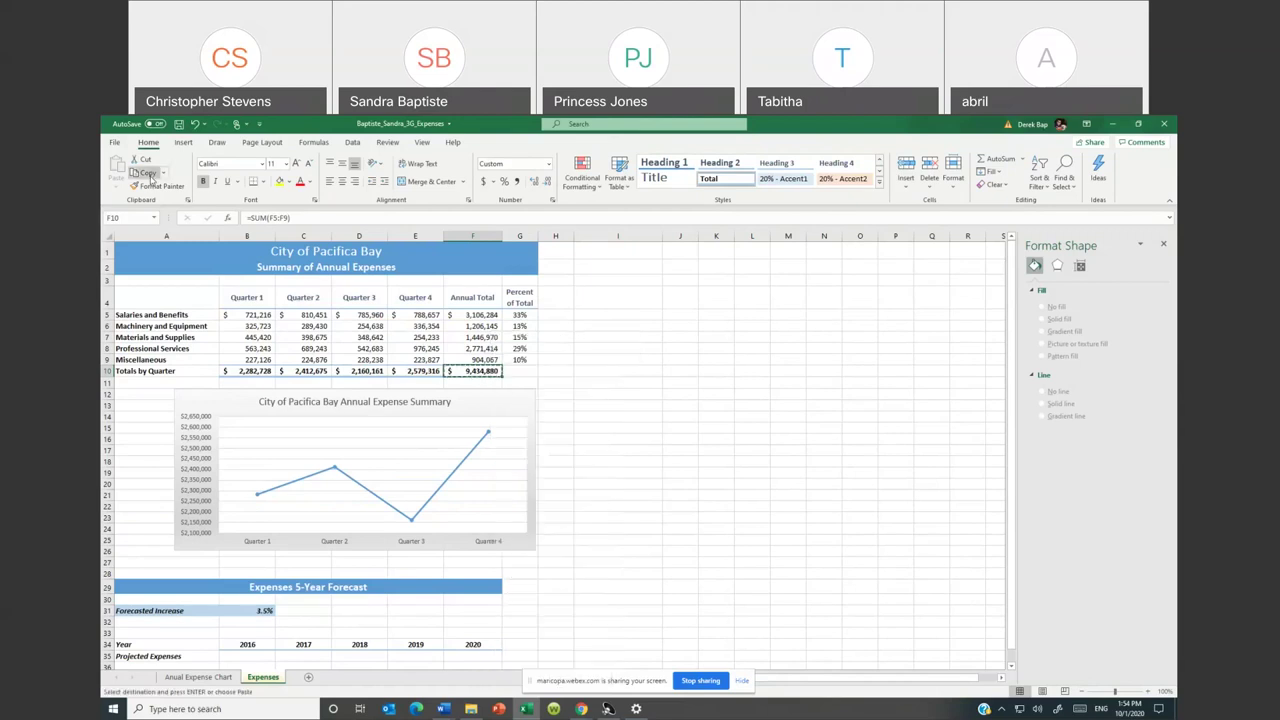
scroll(536, 419, "down", 1)
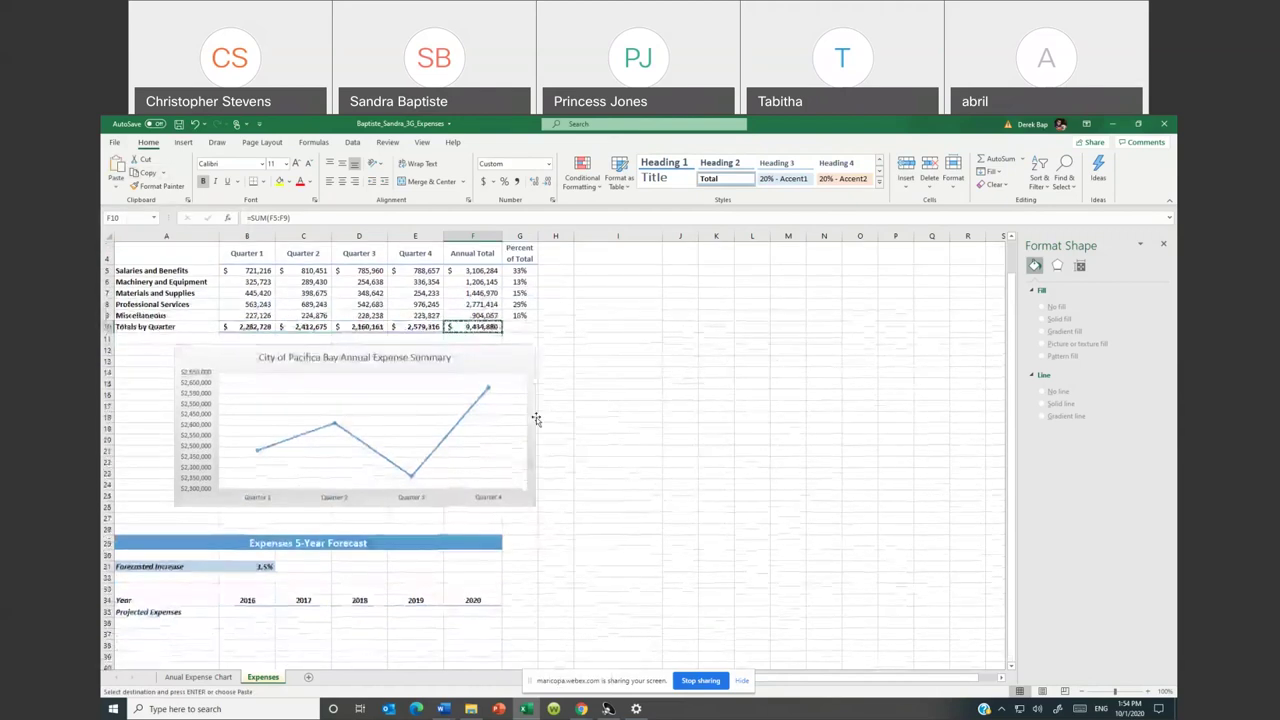
scroll(536, 419, "down", 2)
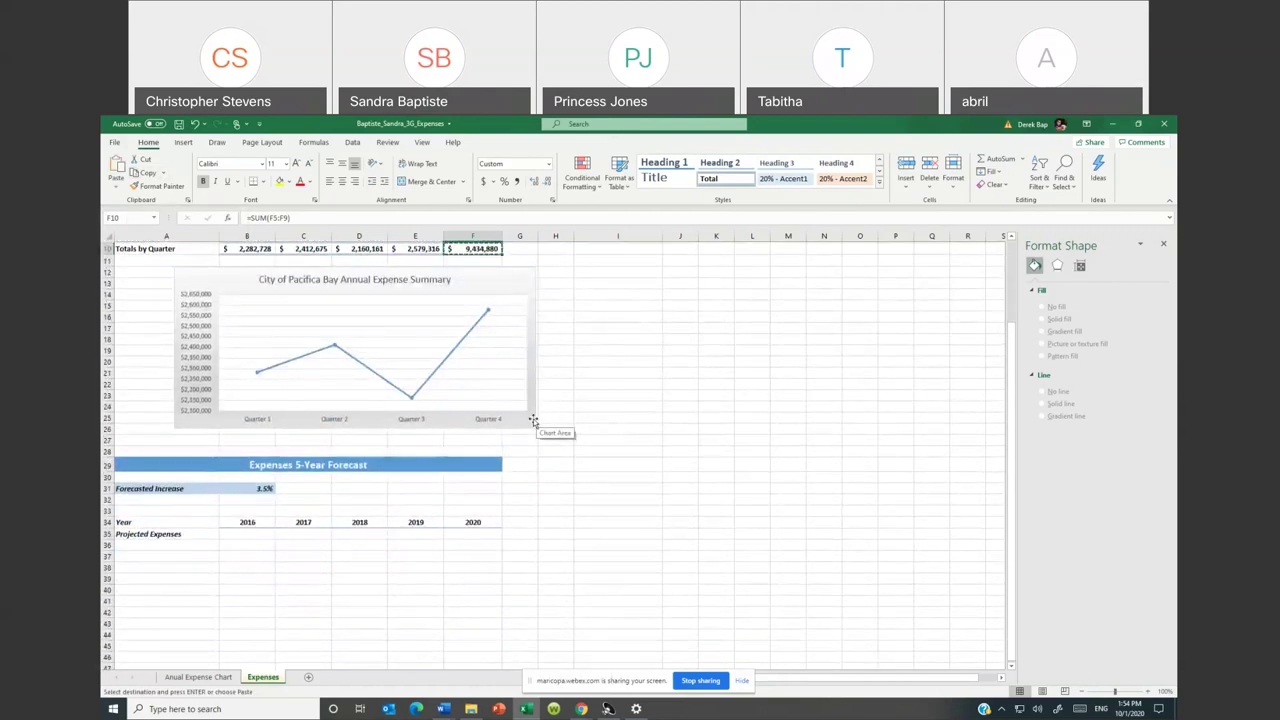
left_click(242, 534)
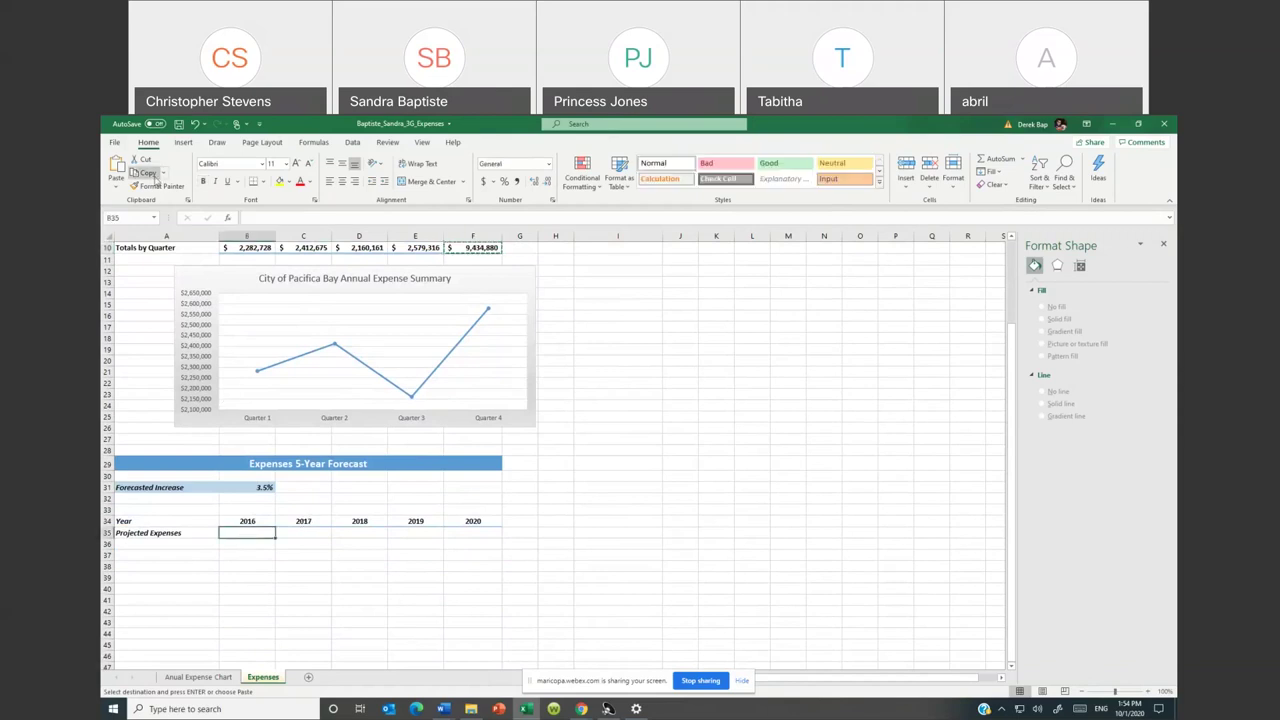
left_click(117, 186)
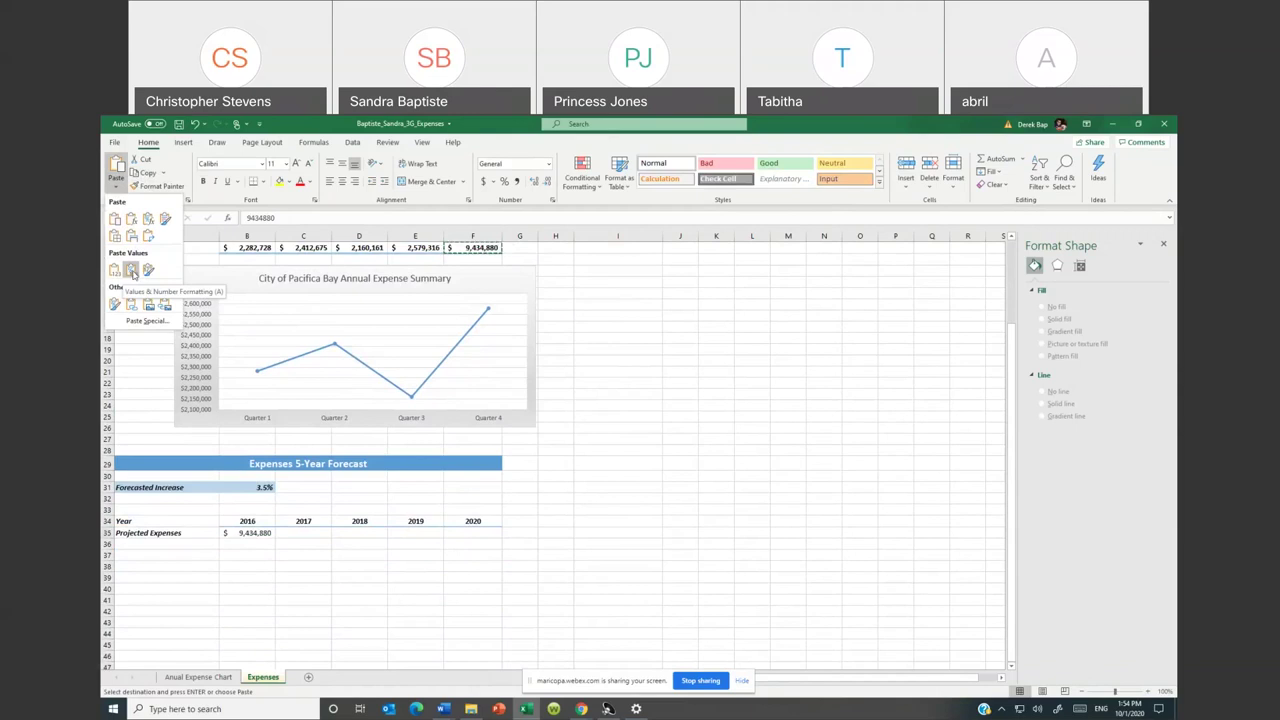
left_click(131, 270)
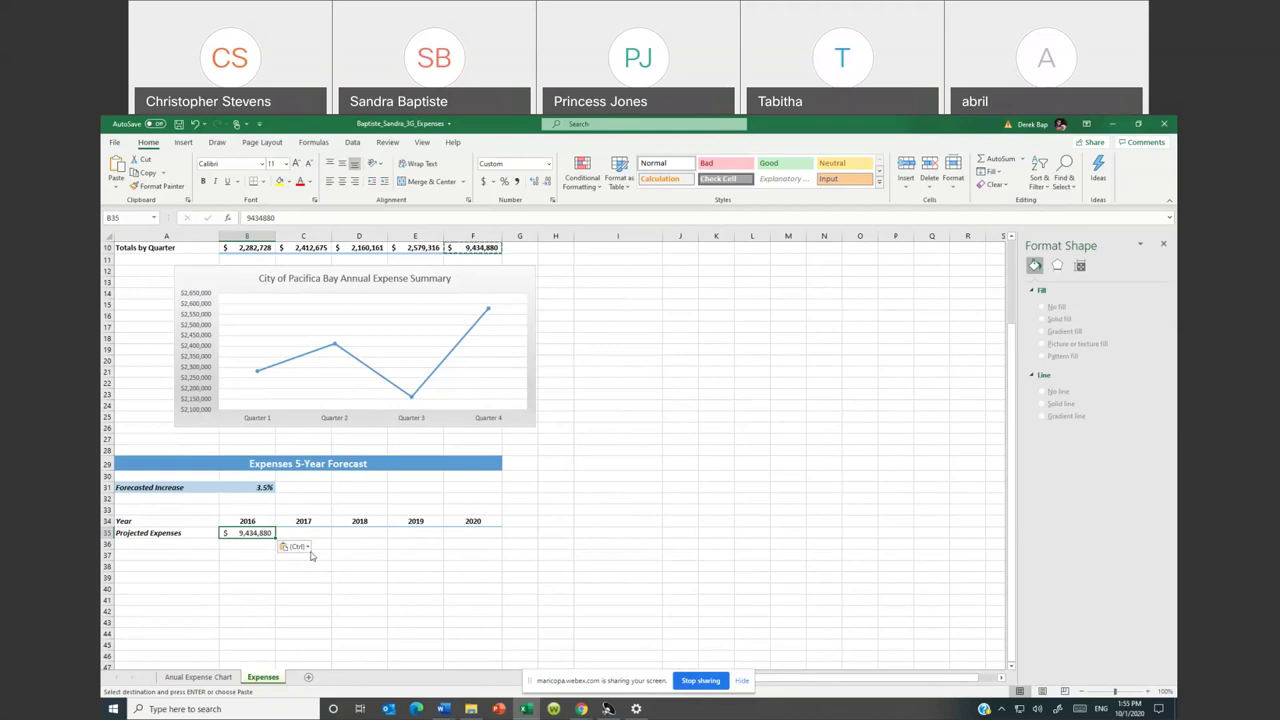
Enter the formula =B35*(B31+100%) in C35 to project the 2017 expenses
scroll(330, 523, "up", 2)
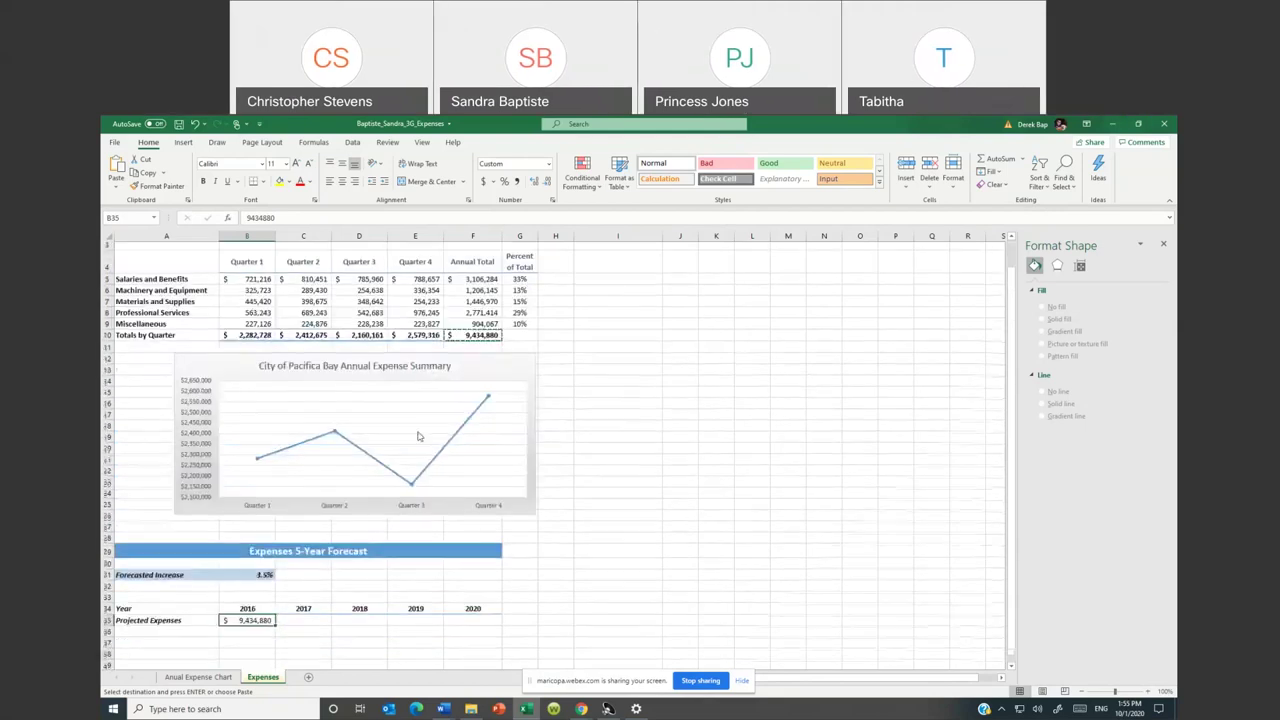
scroll(340, 523, "down", 2)
left_click(287, 532)
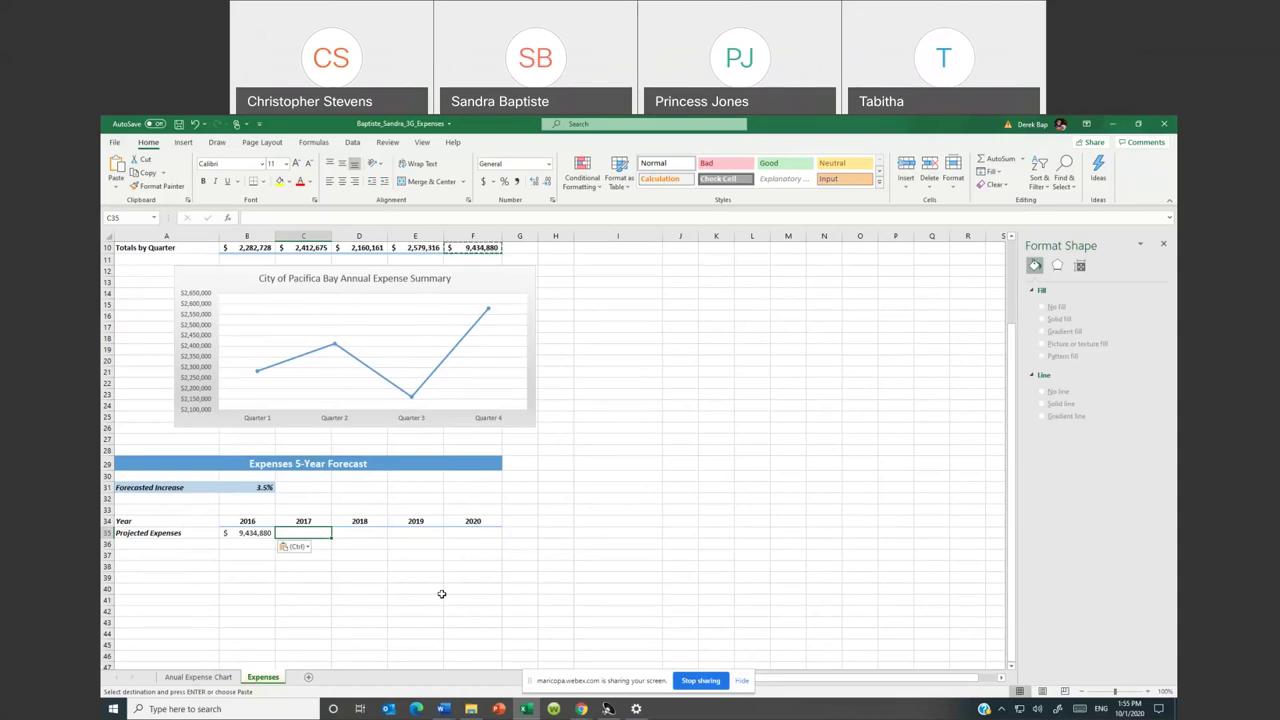
key("Escape")
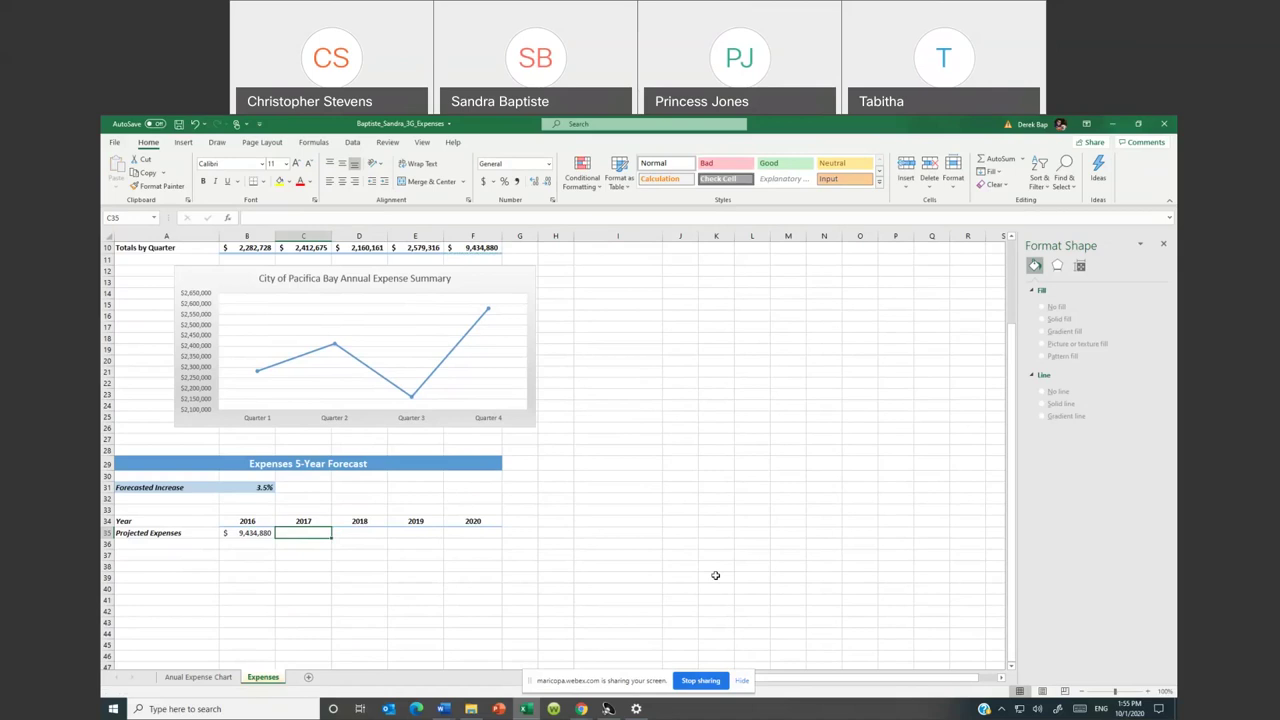
type("=")
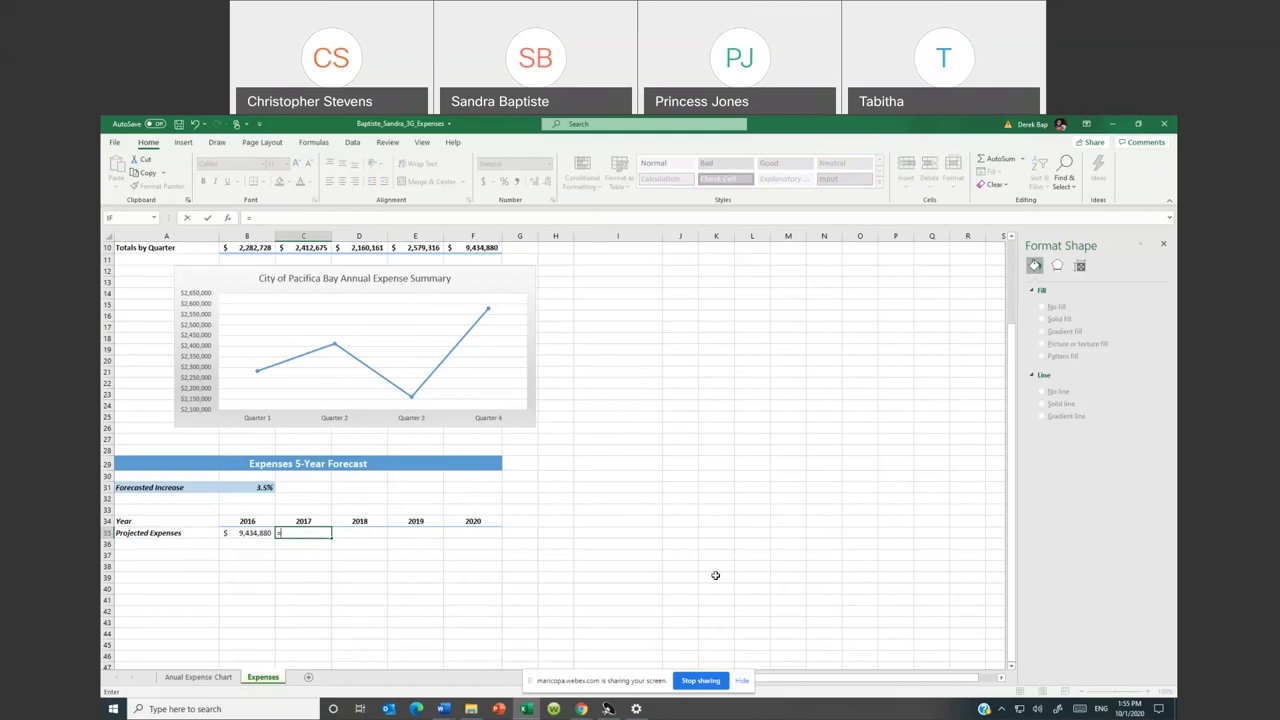
type("b")
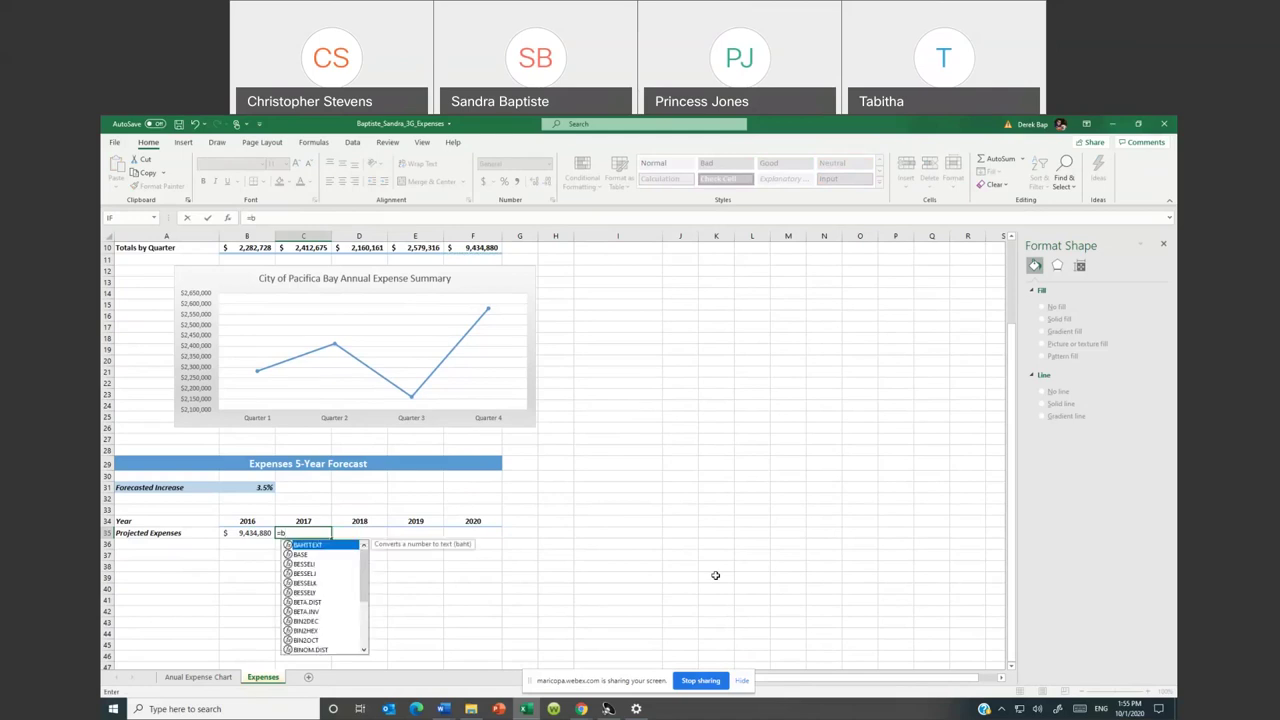
type("35")
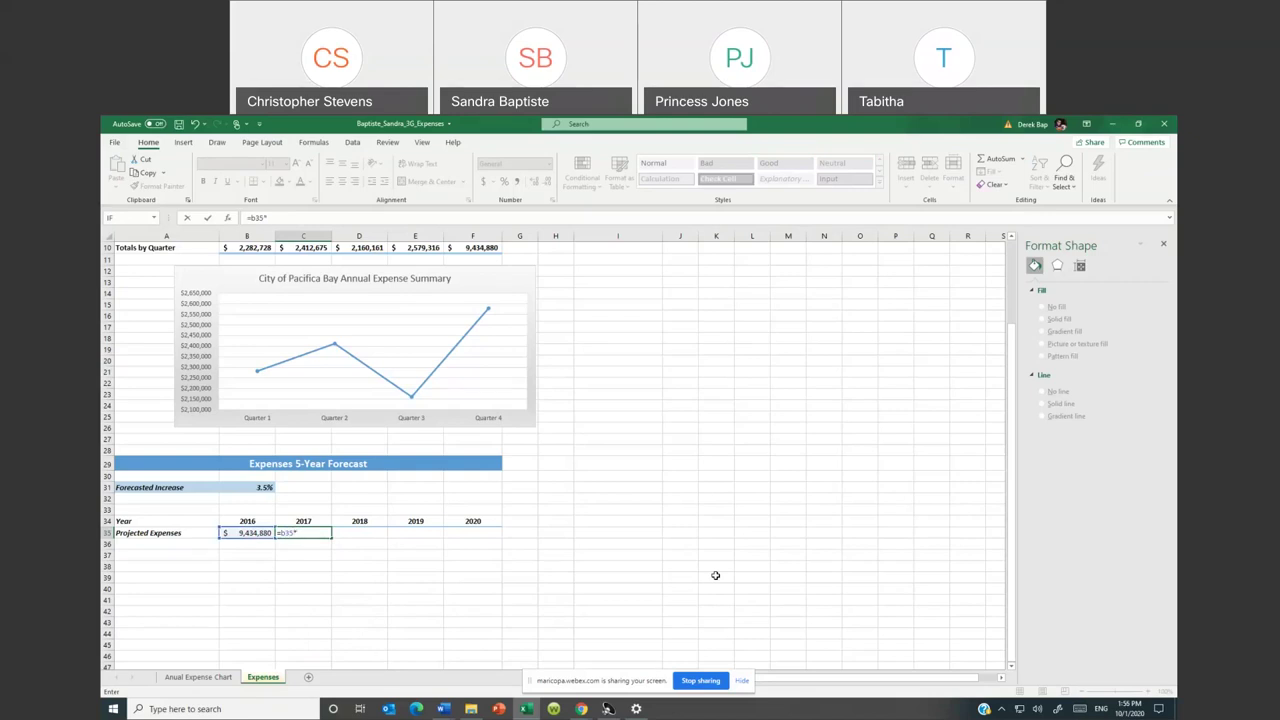
type("*(")
scroll(687, 535, "up", 2)
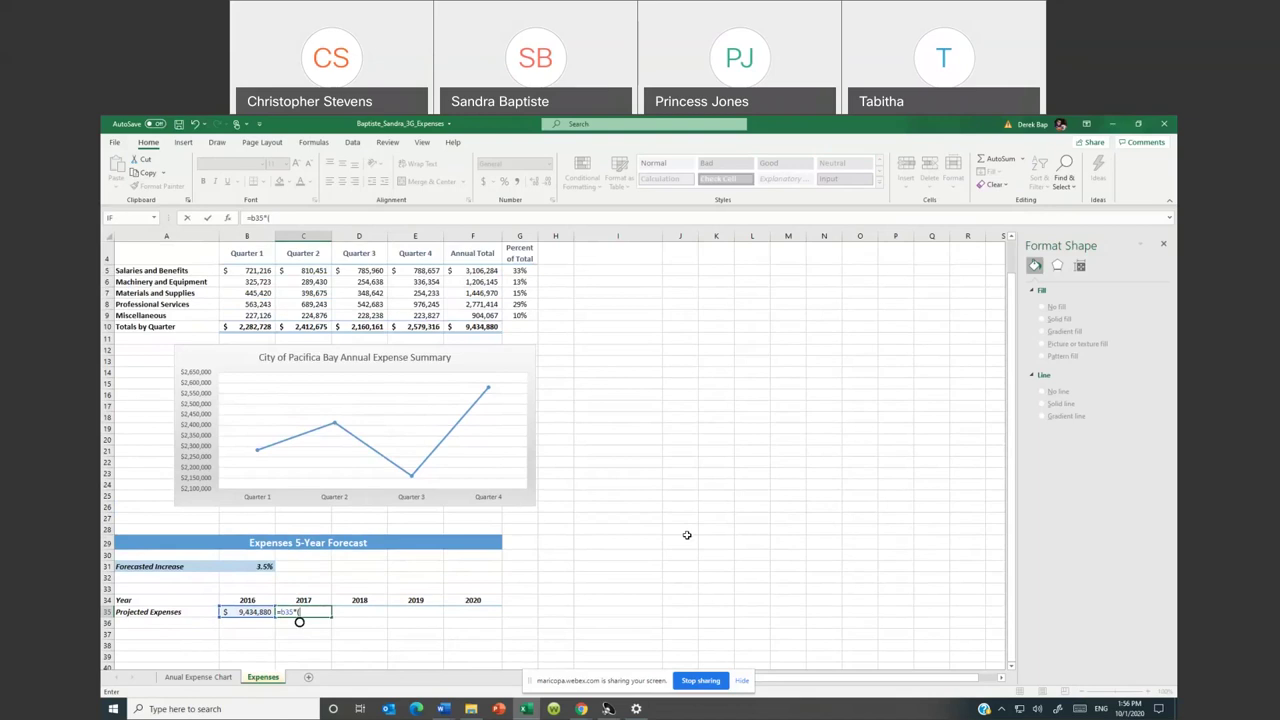
type("b")
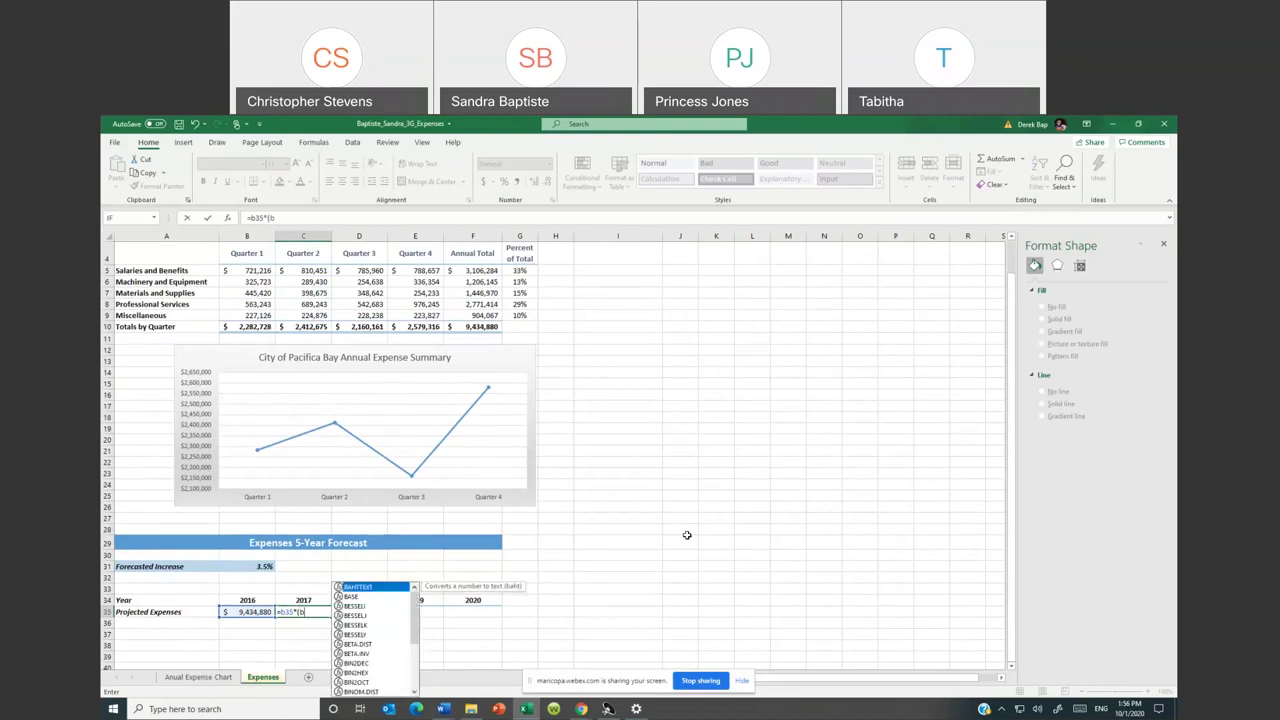
type("31")
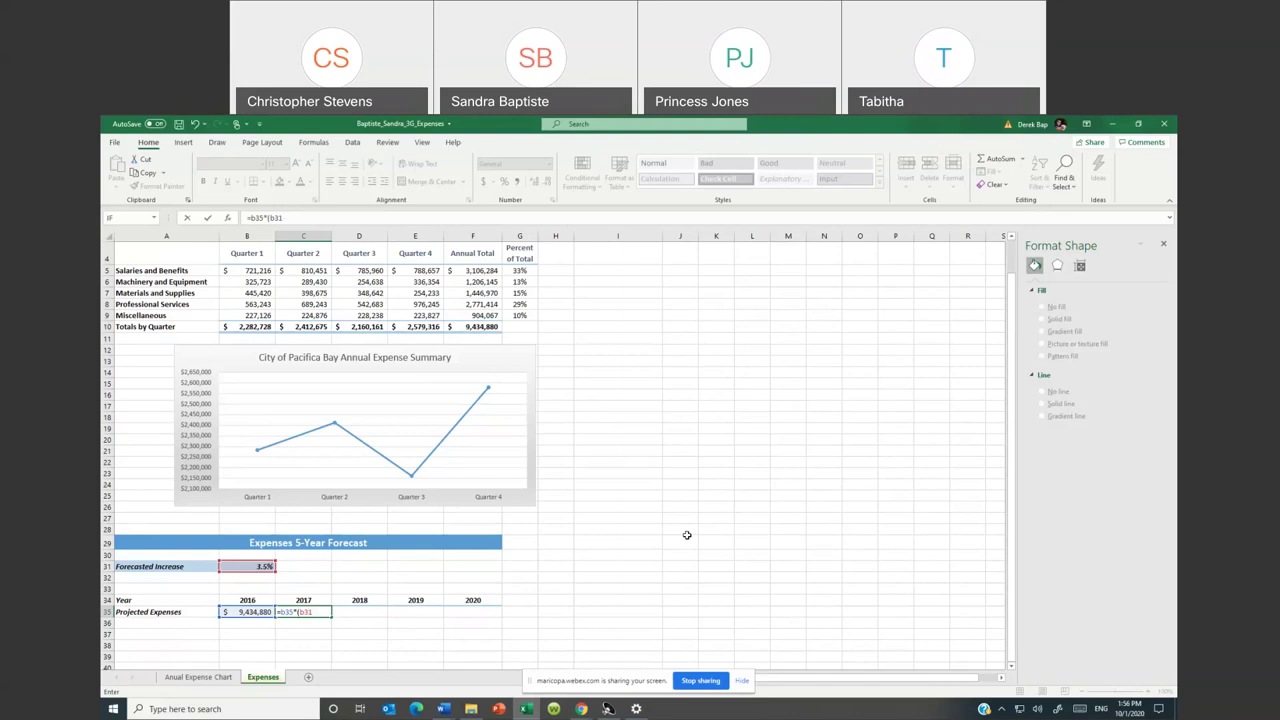
type("100%")
key("Return")
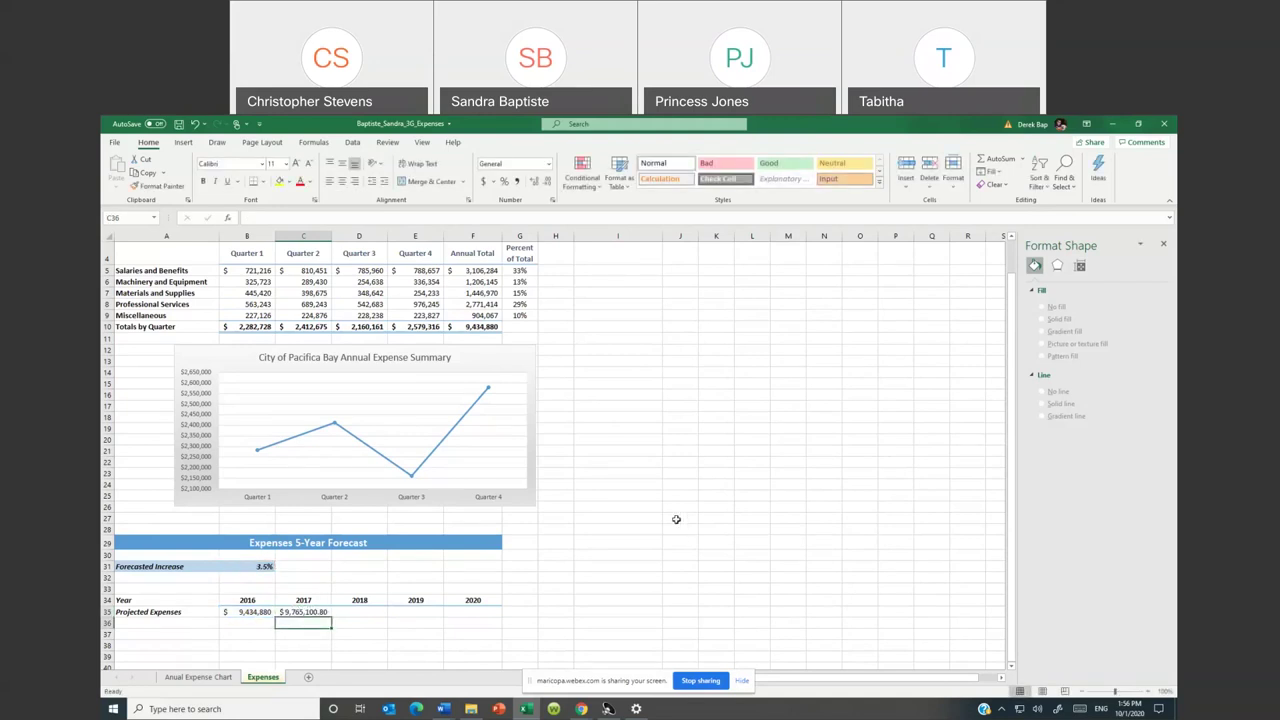
Try to fill the 2017 projection formula from C35 across to F35 with the relative B31 reference
key("Up")
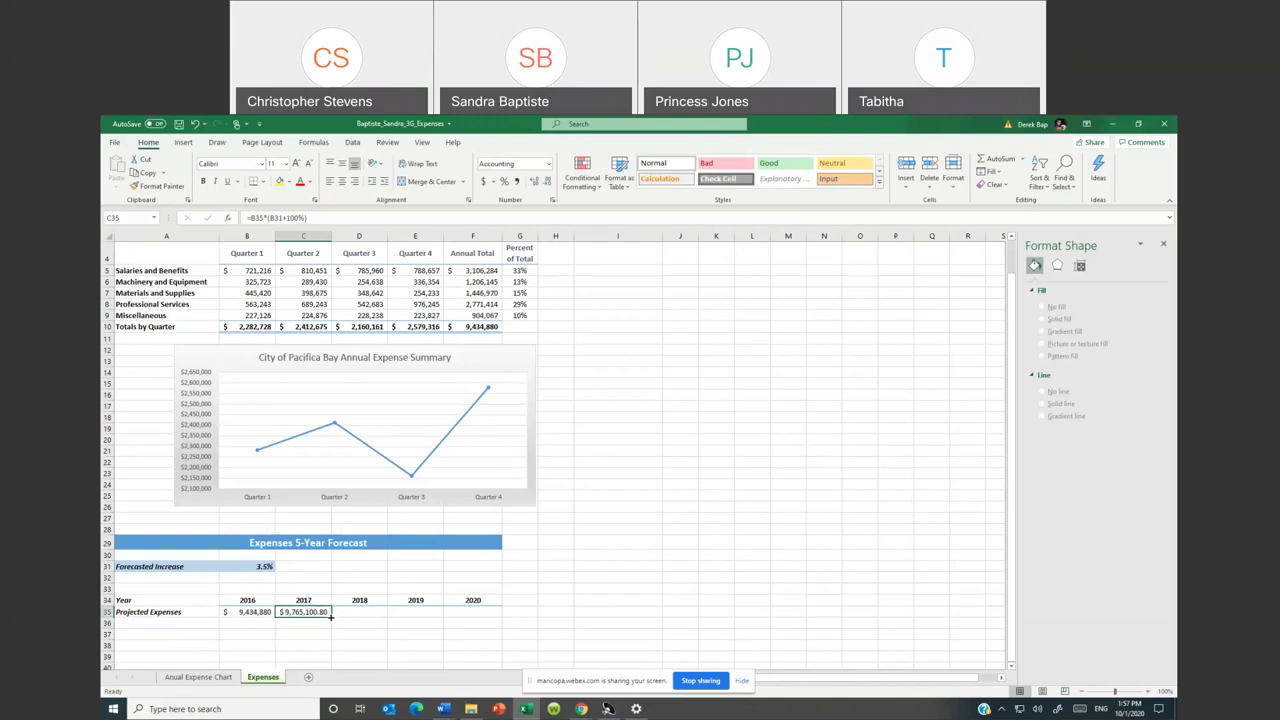
left_click_drag(330, 617, 478, 613)
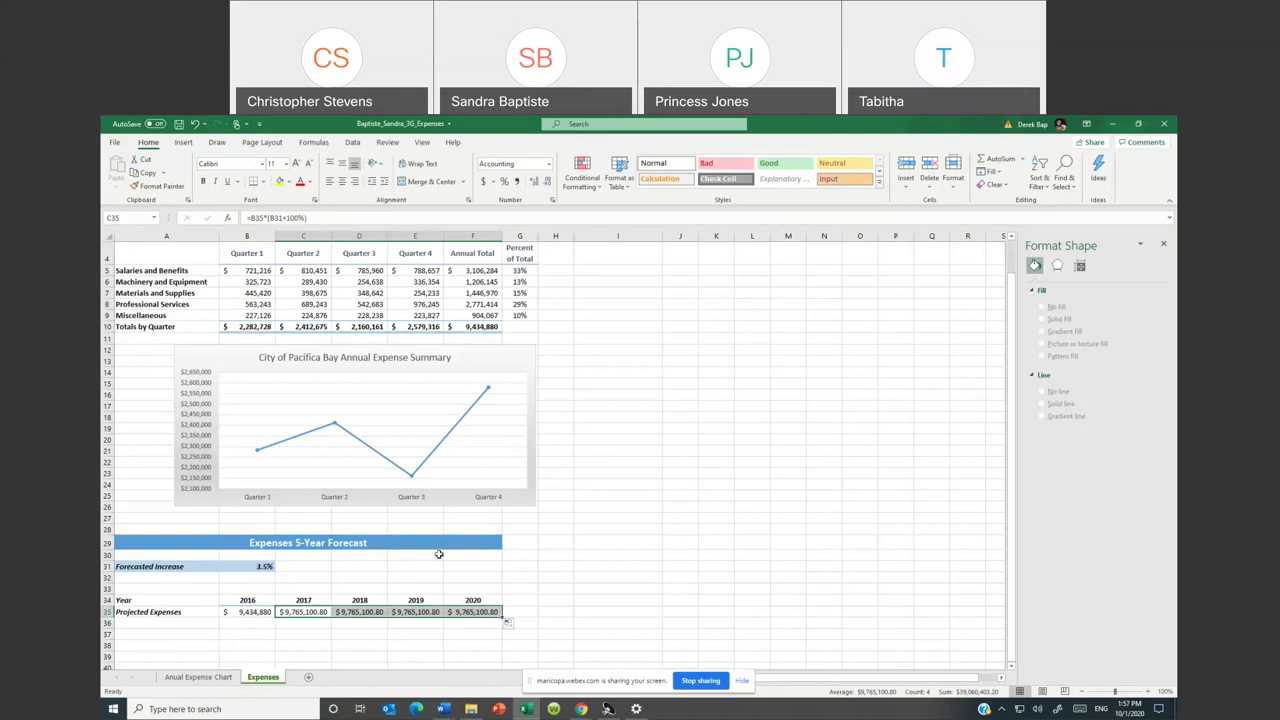
left_click(194, 124)
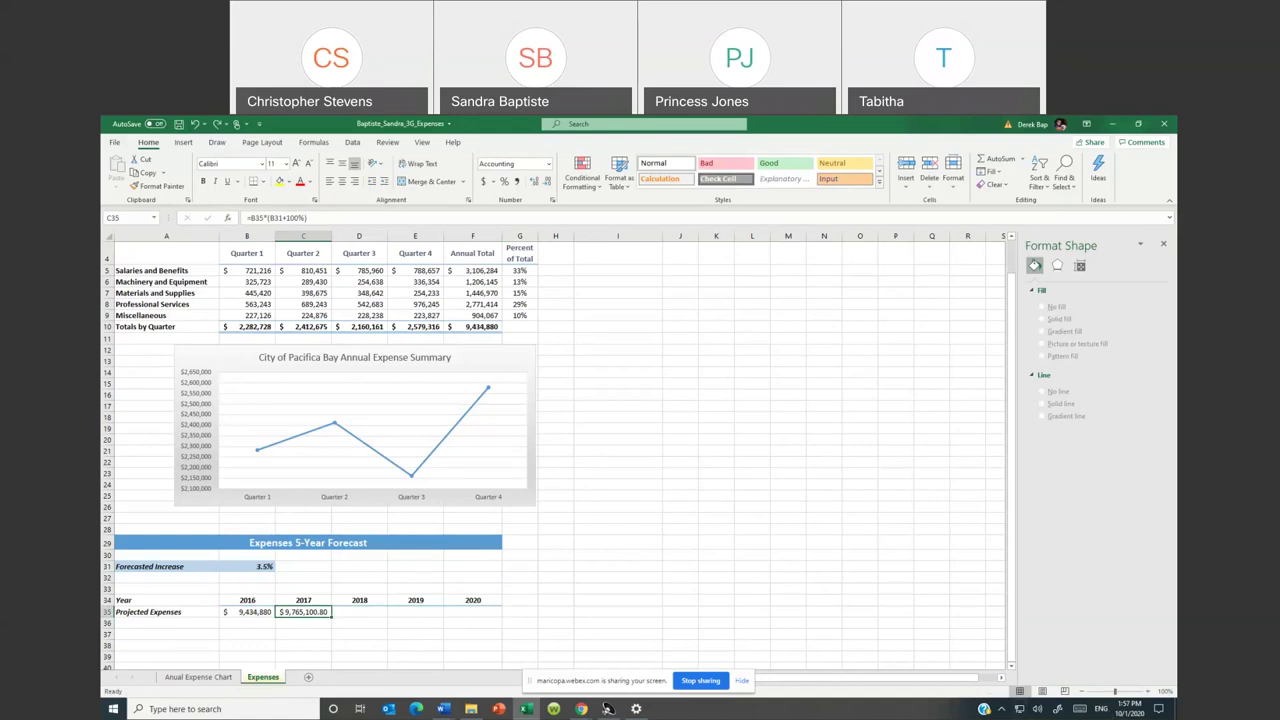
Make the forecasted increase reference absolute in C35 so that the formula reads =B35*($B$31+100%)
left_click(607, 708)
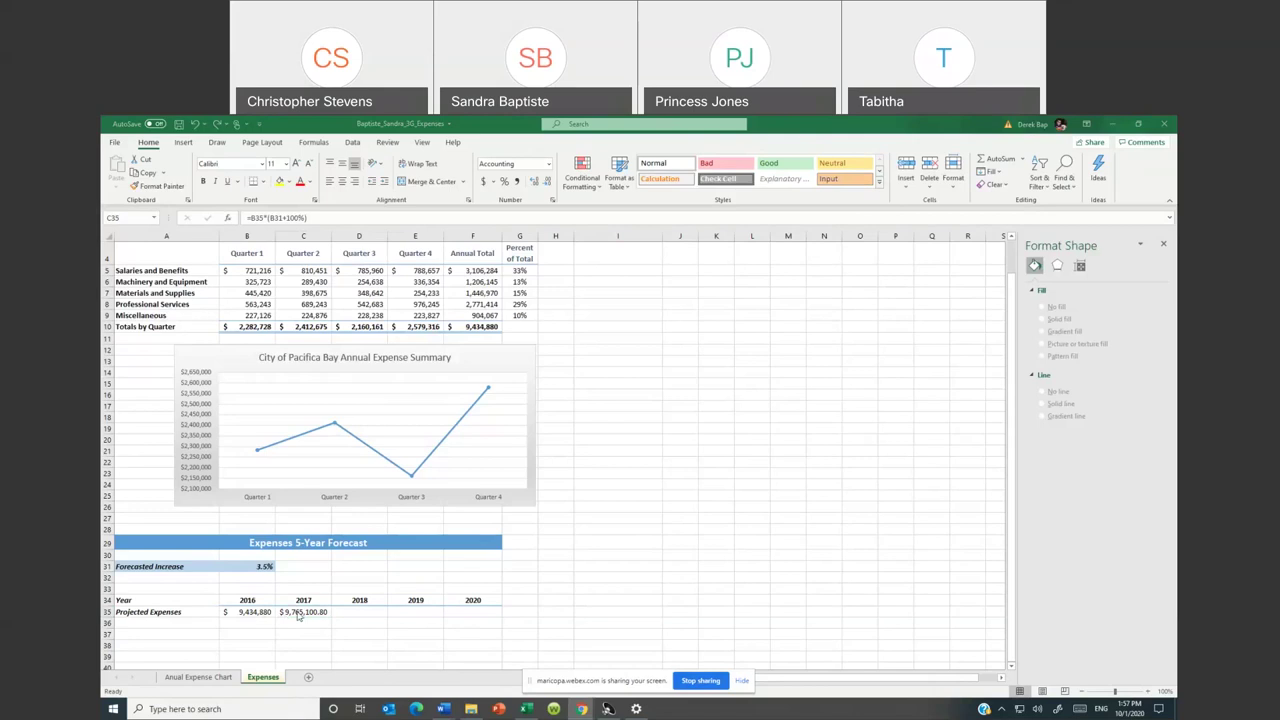
left_click(297, 615)
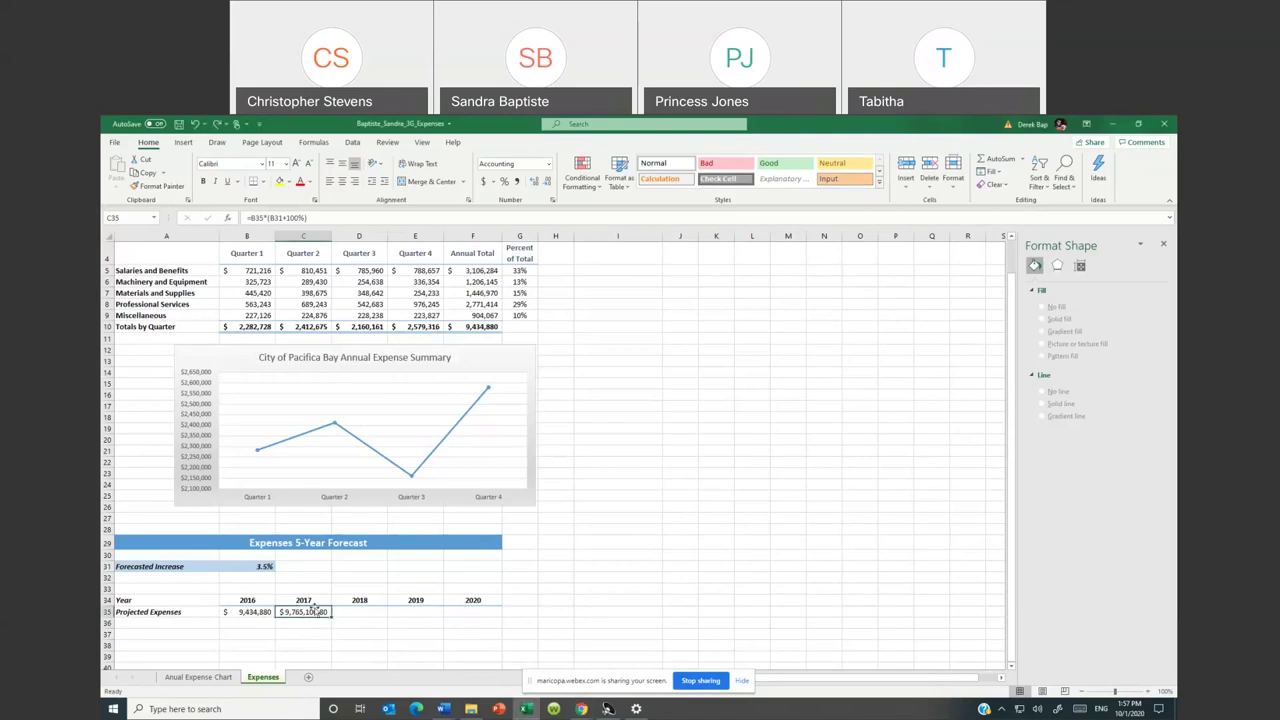
left_click(270, 218)
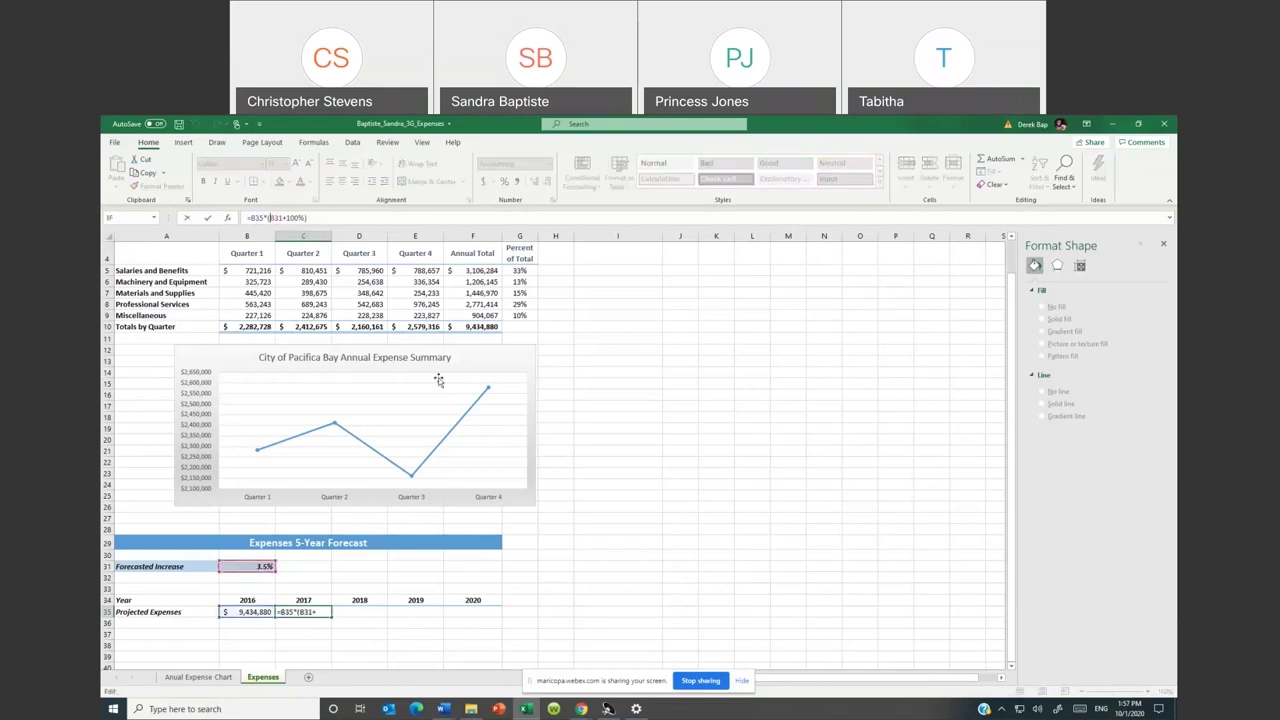
type("$")
key("BackSpace")
type("$")
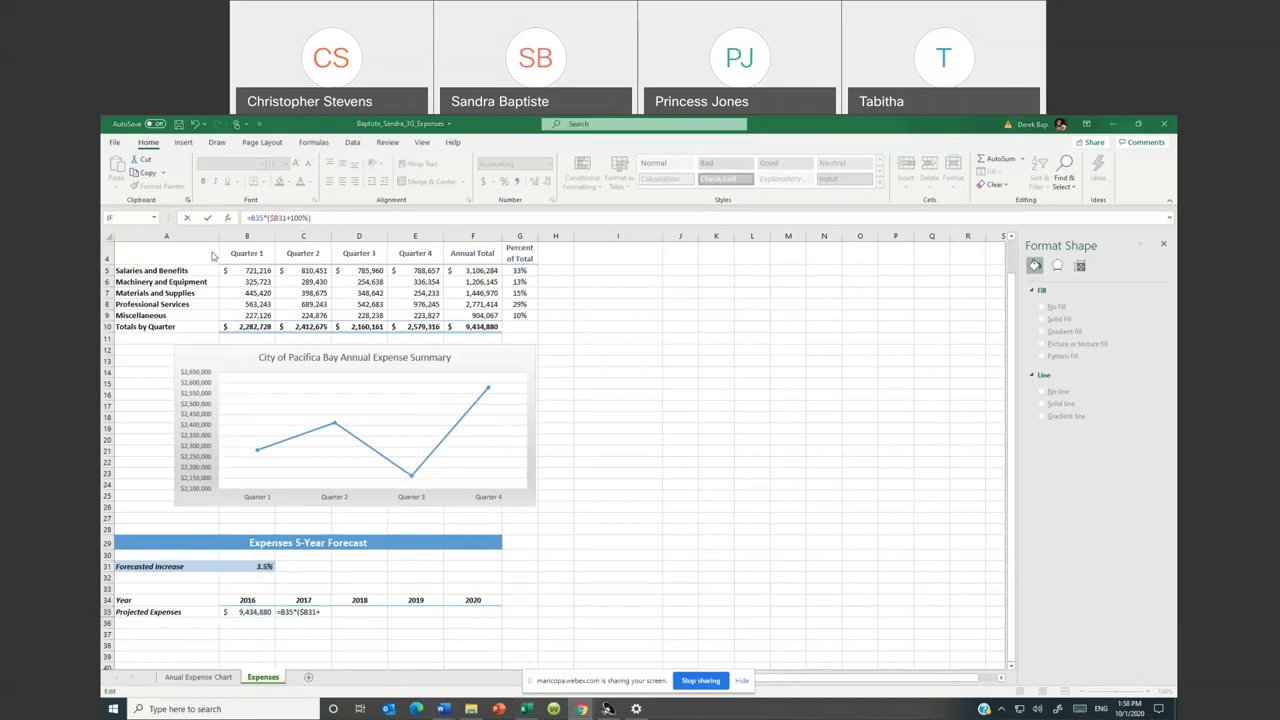
left_click(278, 218)
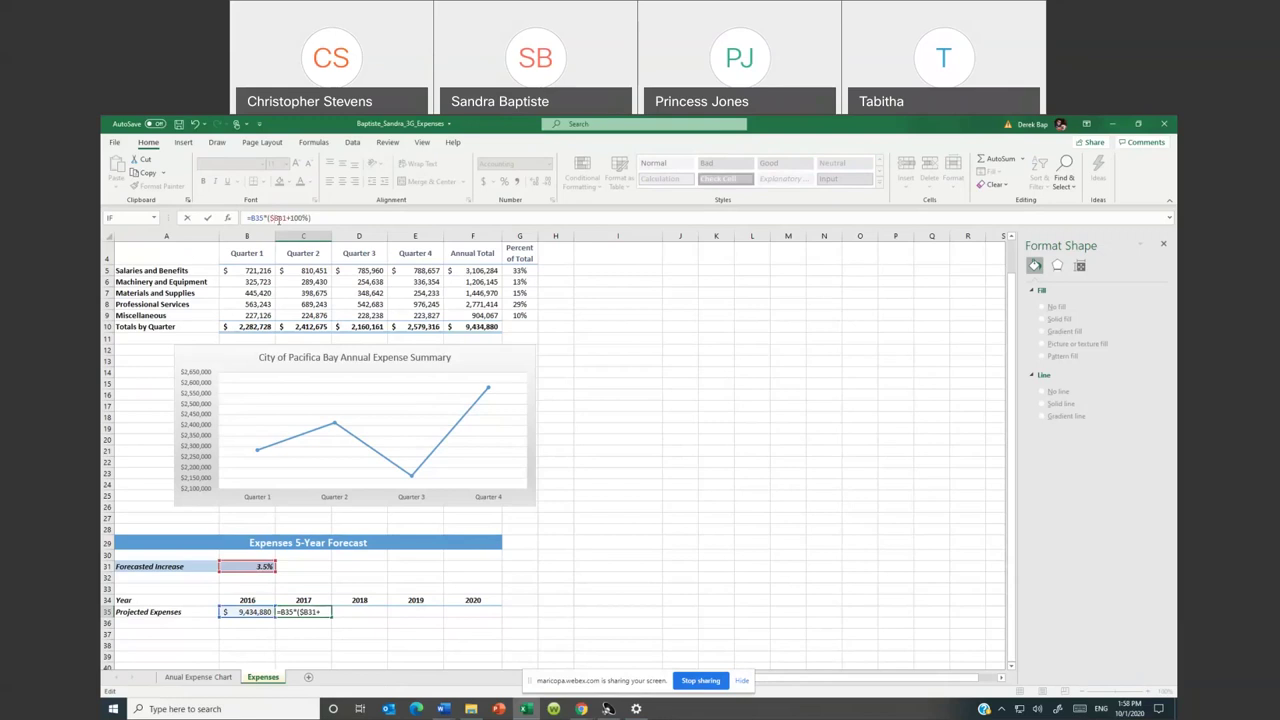
type("$")
key("Return")
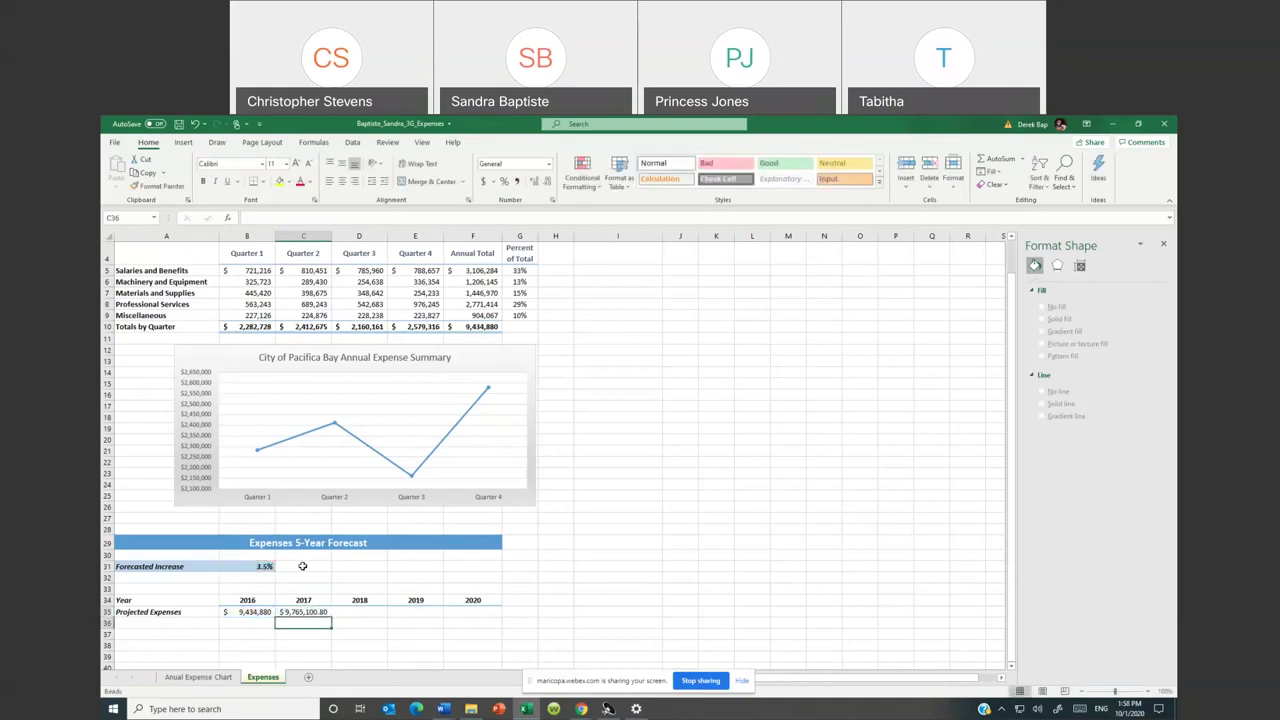
Fill the corrected projection formula from C35 across D35:F35 for the years 2018 to 2020
left_click(300, 612)
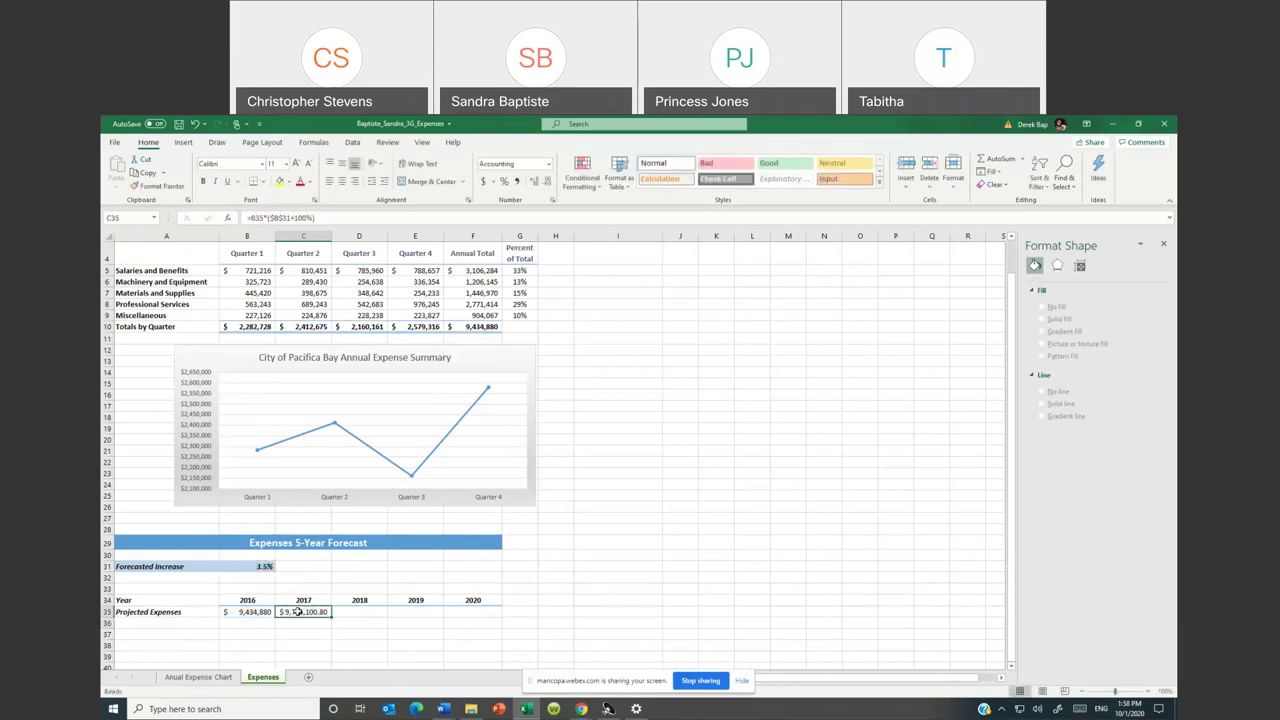
left_click_drag(330, 616, 479, 613)
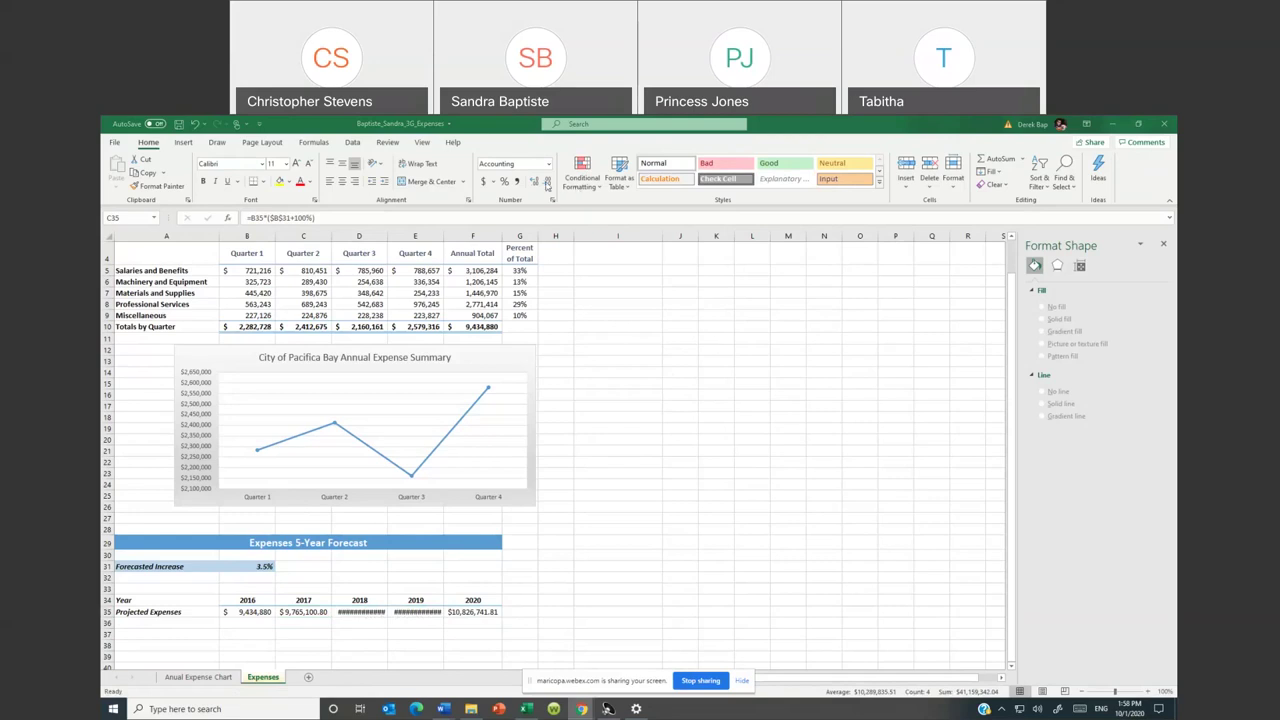
left_click(547, 185)
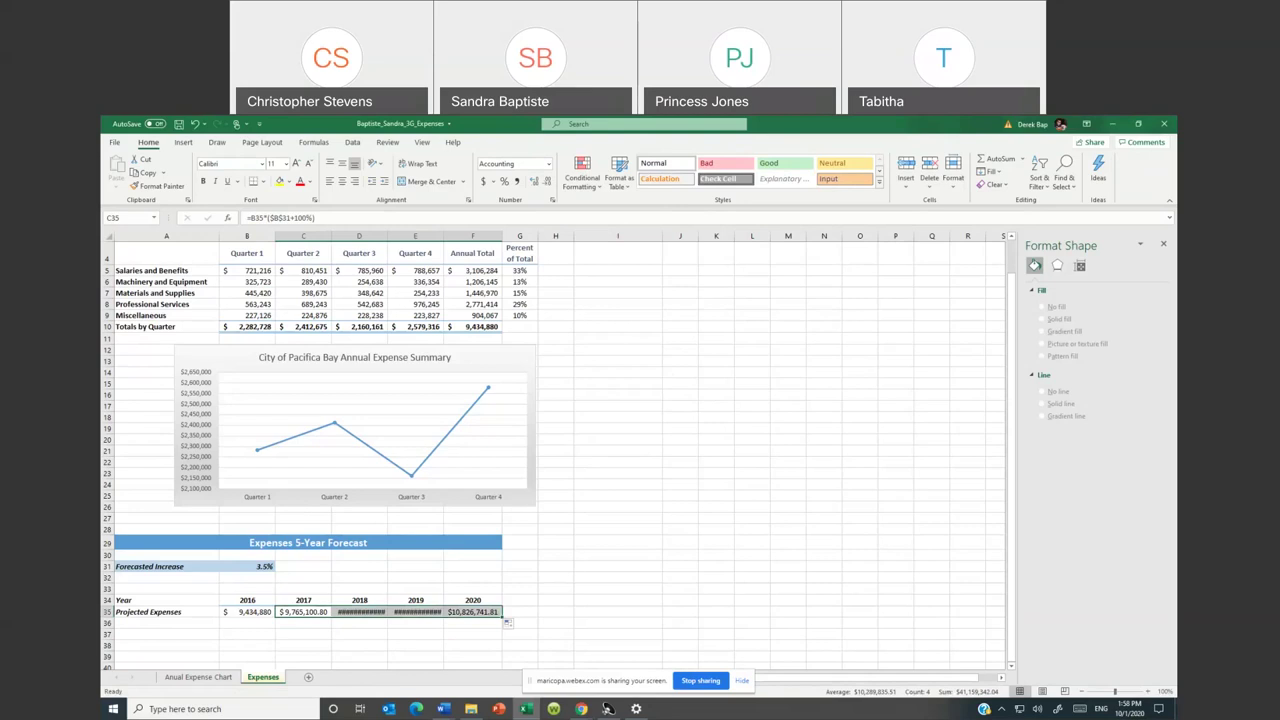
left_click(607, 708)
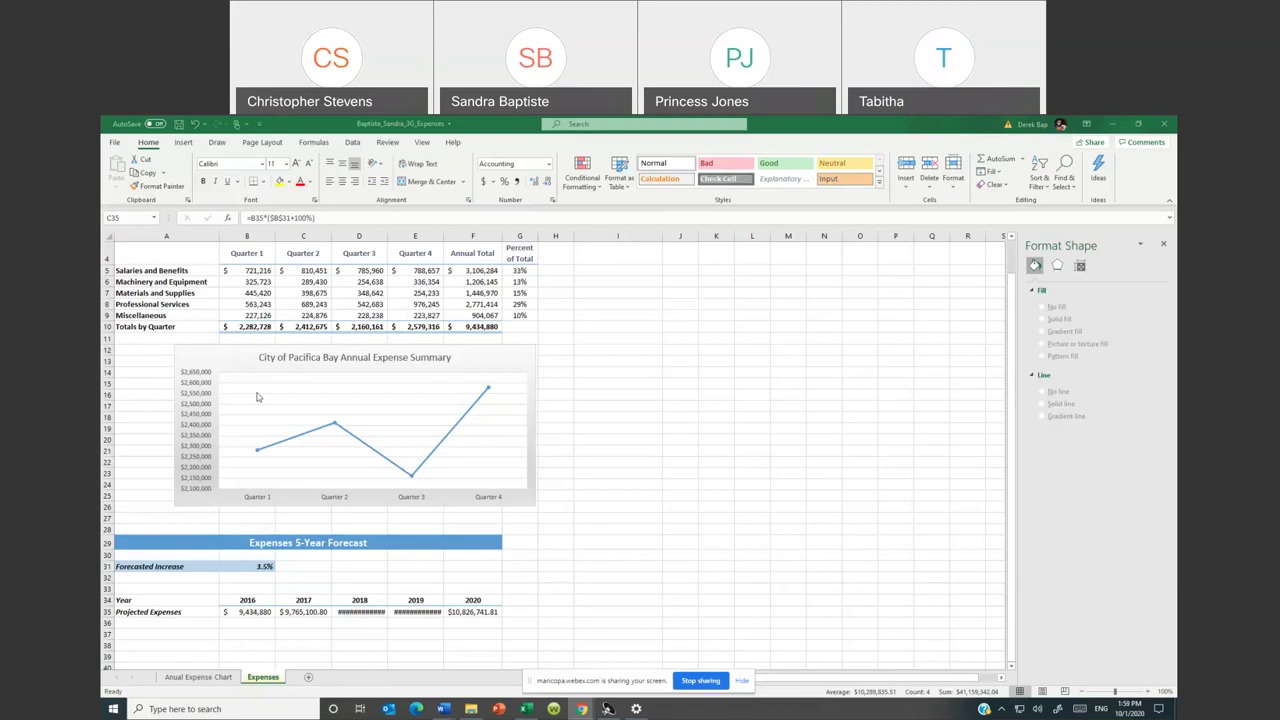
Copy the formatting of B35 to C35 with Format Painter and fill C35 across to F35
left_click(237, 613)
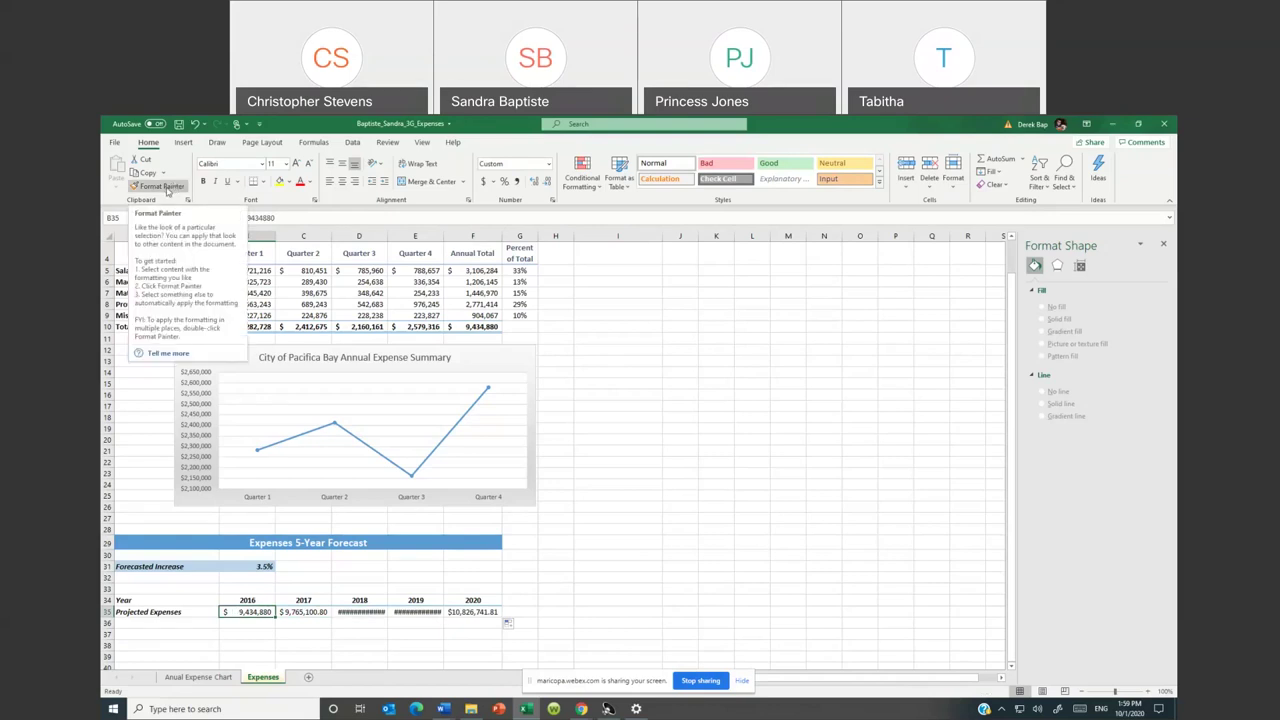
left_click(167, 190)
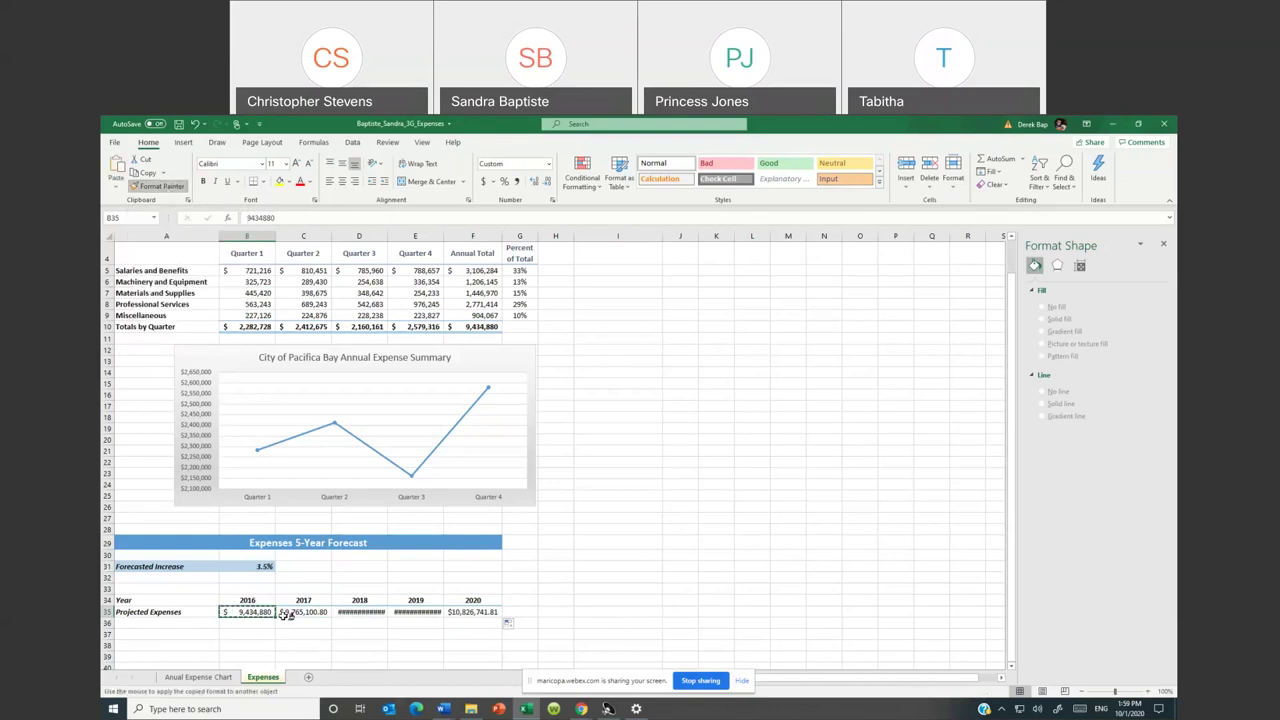
left_click(297, 613)
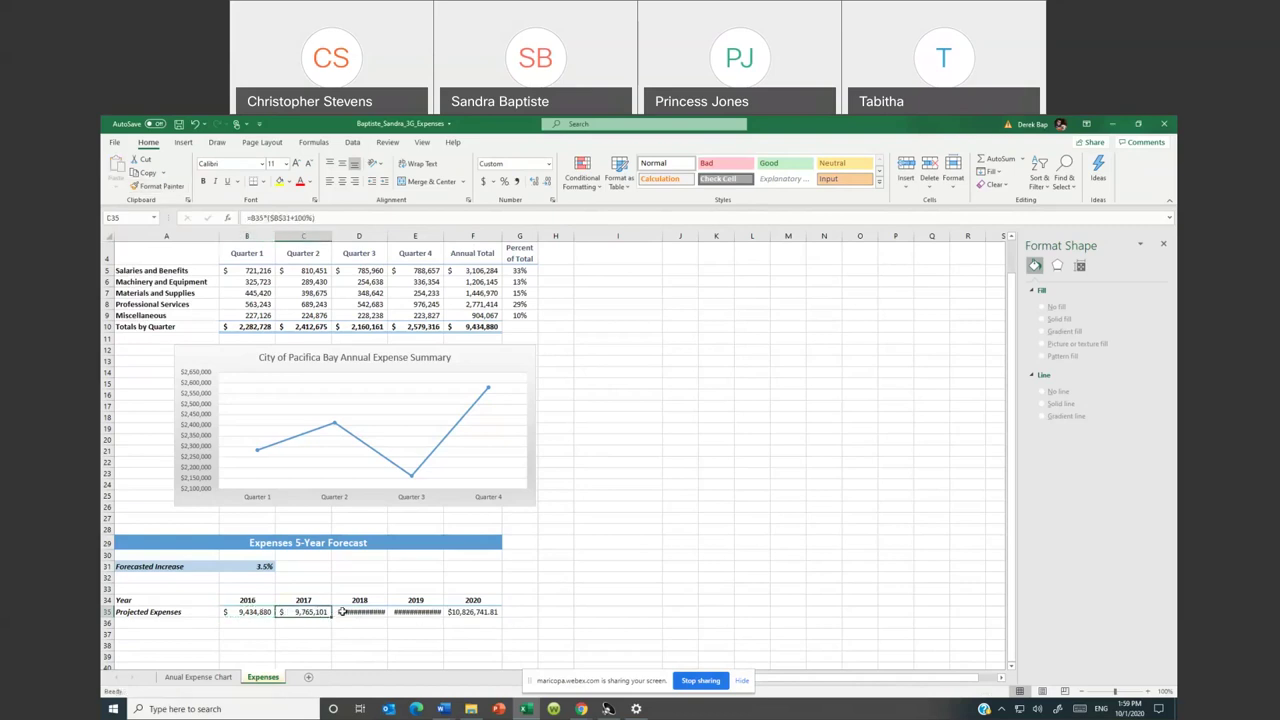
left_click_drag(331, 617, 495, 620)
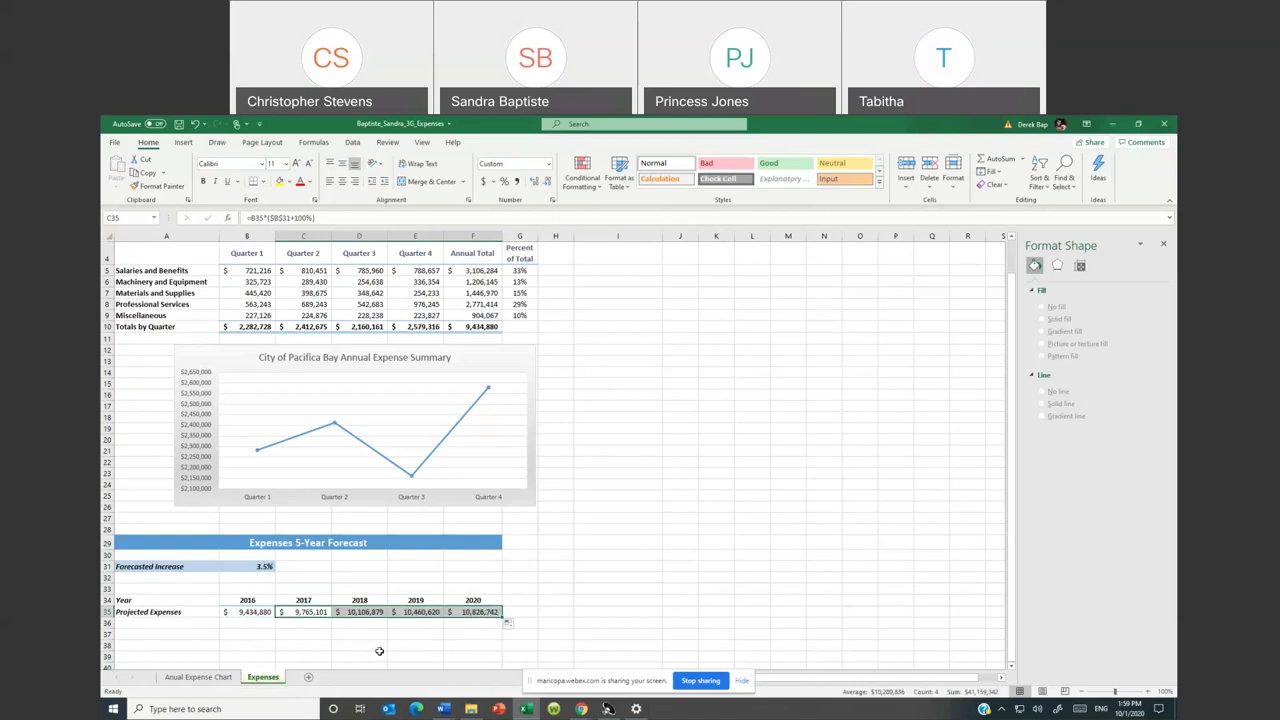
left_click(379, 653)
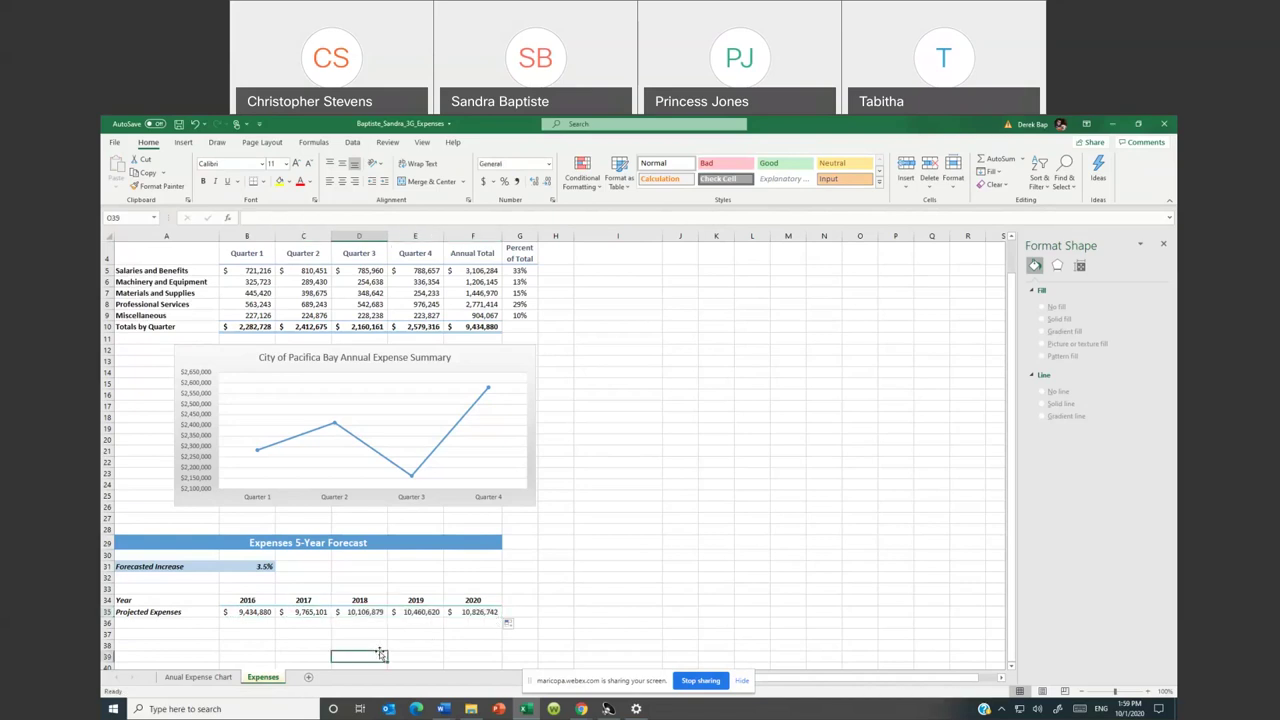
Save the workbook with the completed 5-year forecast
left_click(309, 617)
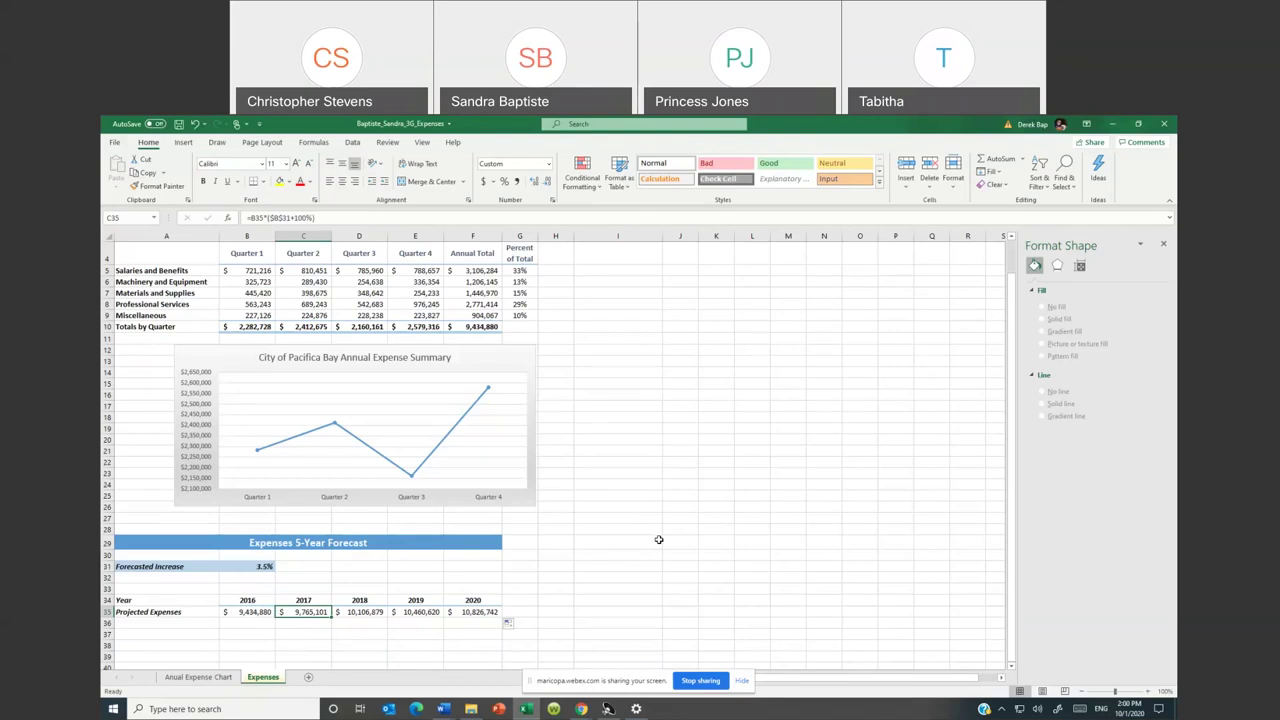
left_click(179, 125)
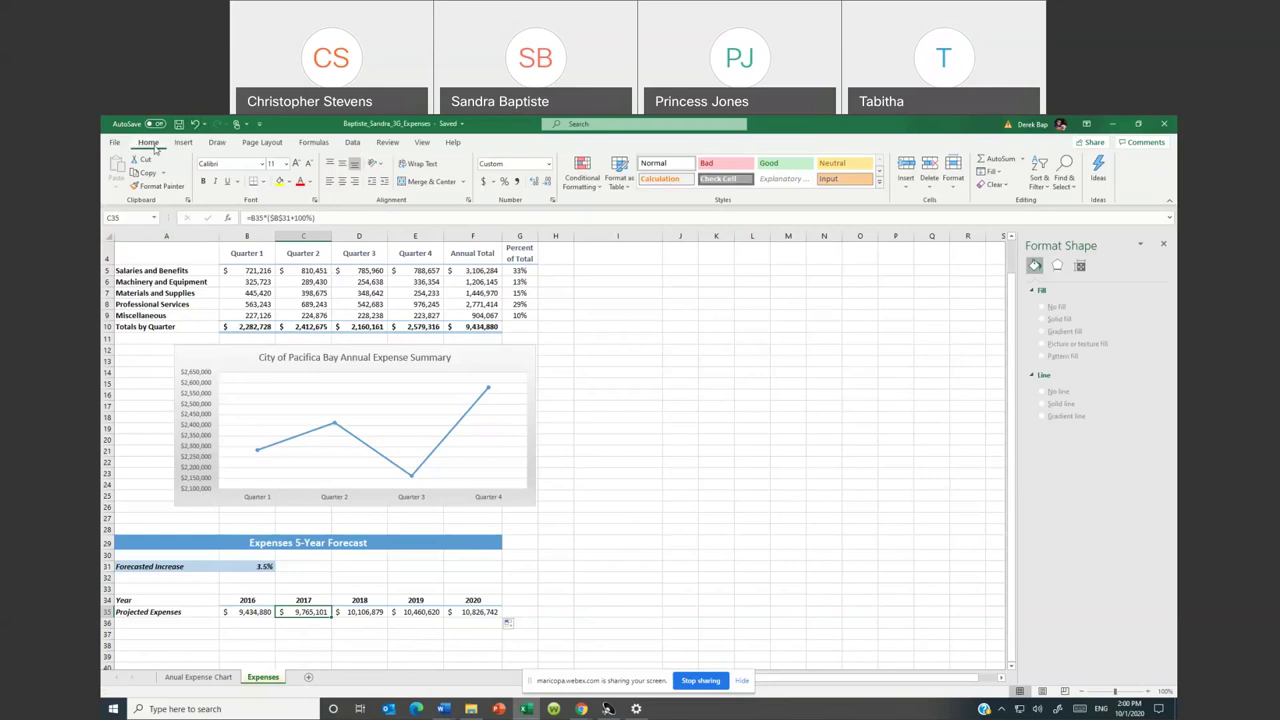
Center the Expenses sheet horizontally on the page through the custom margins in Page Setup
left_click(275, 148)
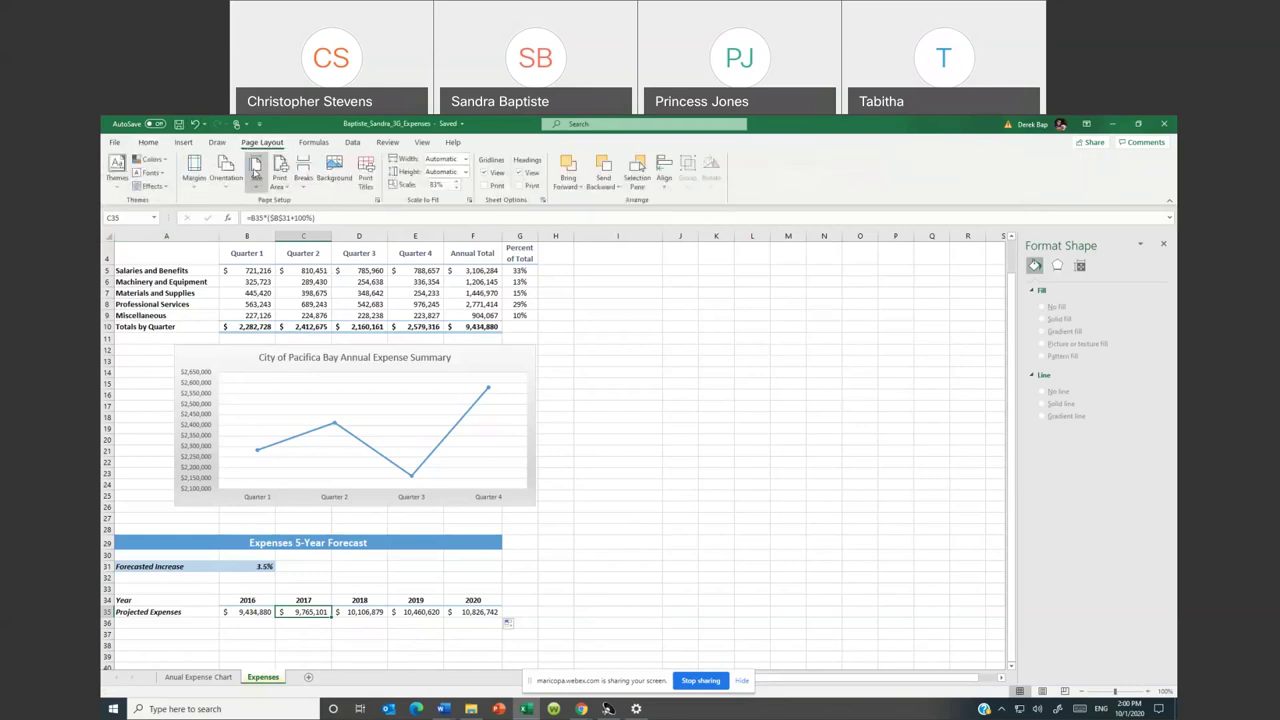
left_click(198, 188)
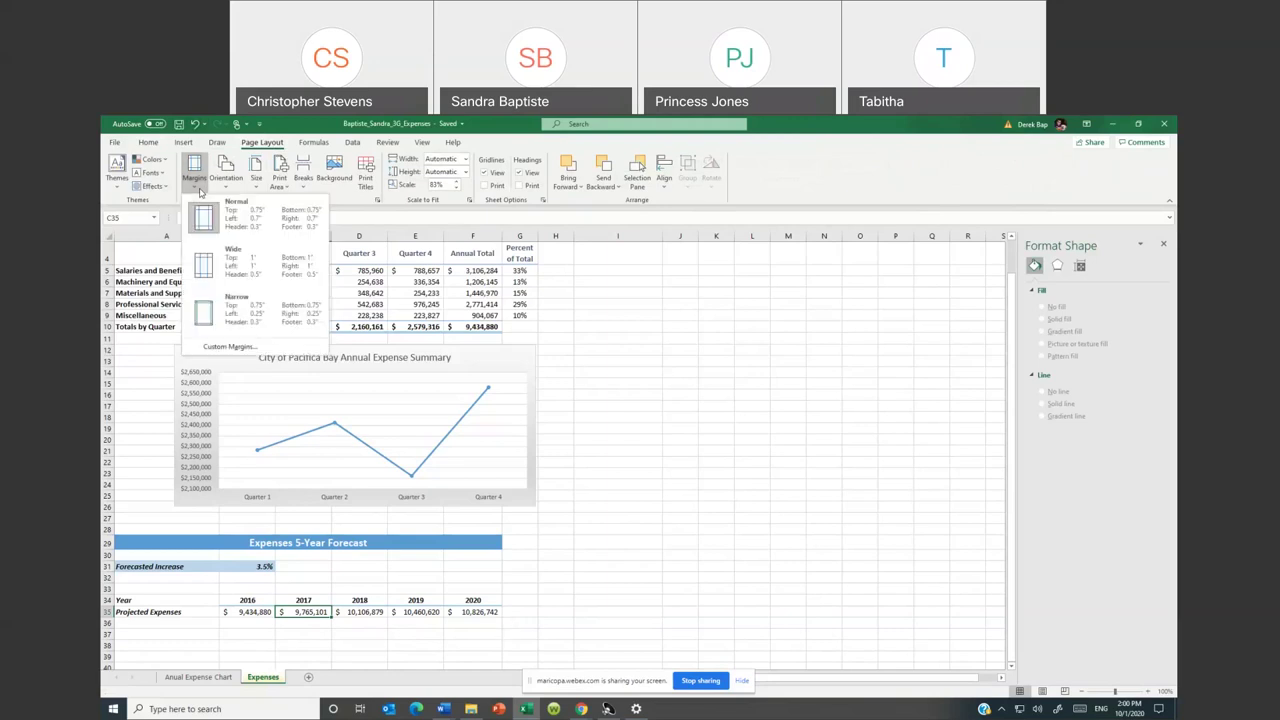
left_click(228, 347)
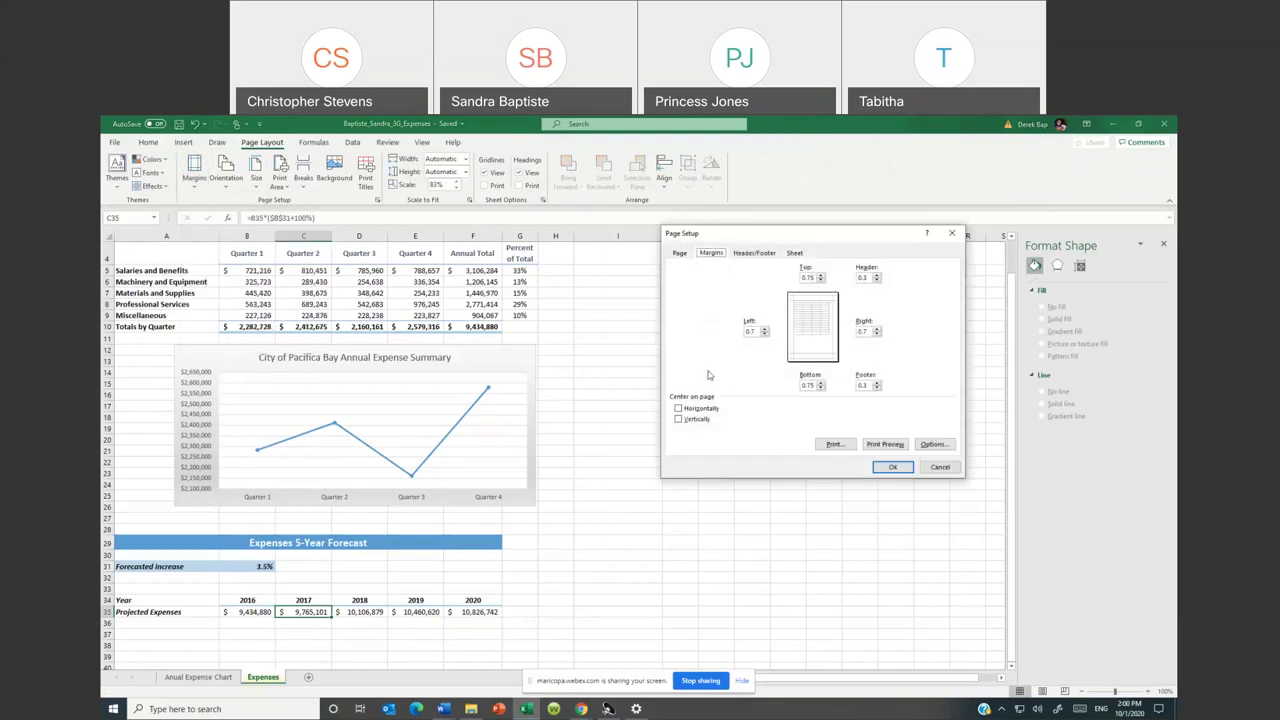
left_click(680, 410)
Set the Expenses sheet's page orientation to Landscape in Page Setup
left_click(756, 254)
left_click(711, 256)
left_click(681, 254)
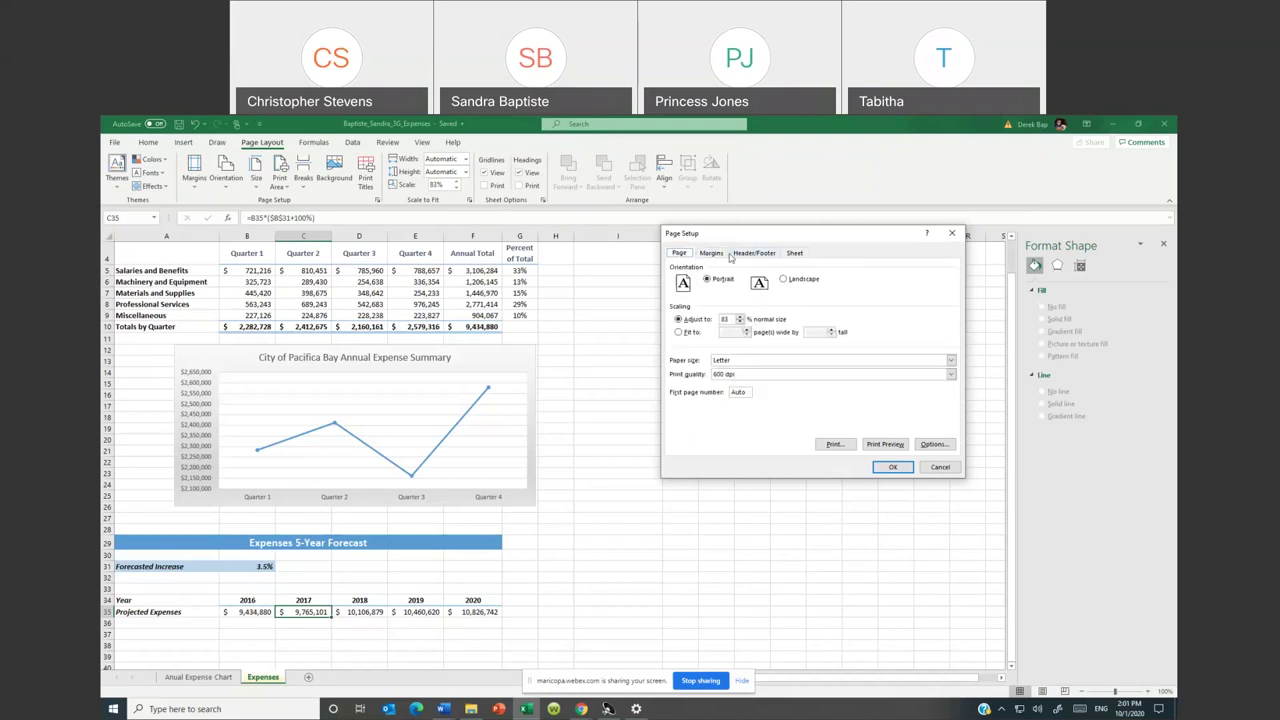
left_click(786, 280)
Create a custom footer for the Expenses sheet with the file name in its left section
left_click(752, 258)
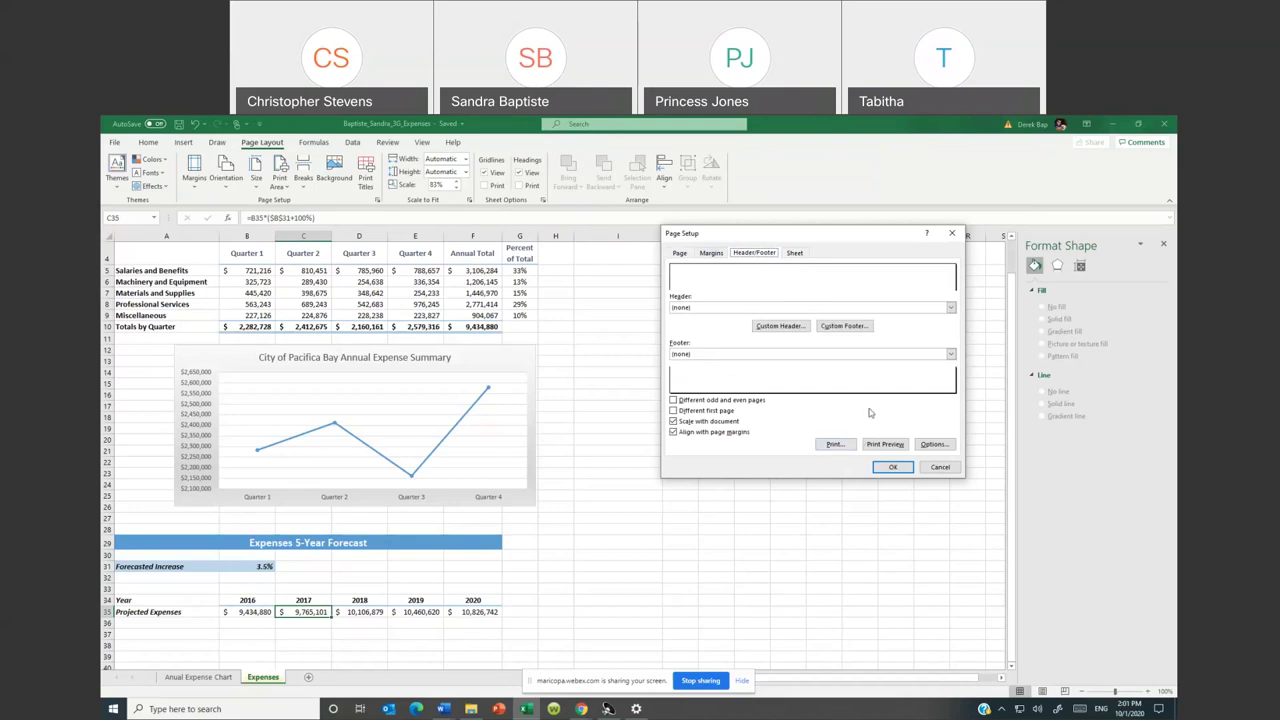
left_click(843, 326)
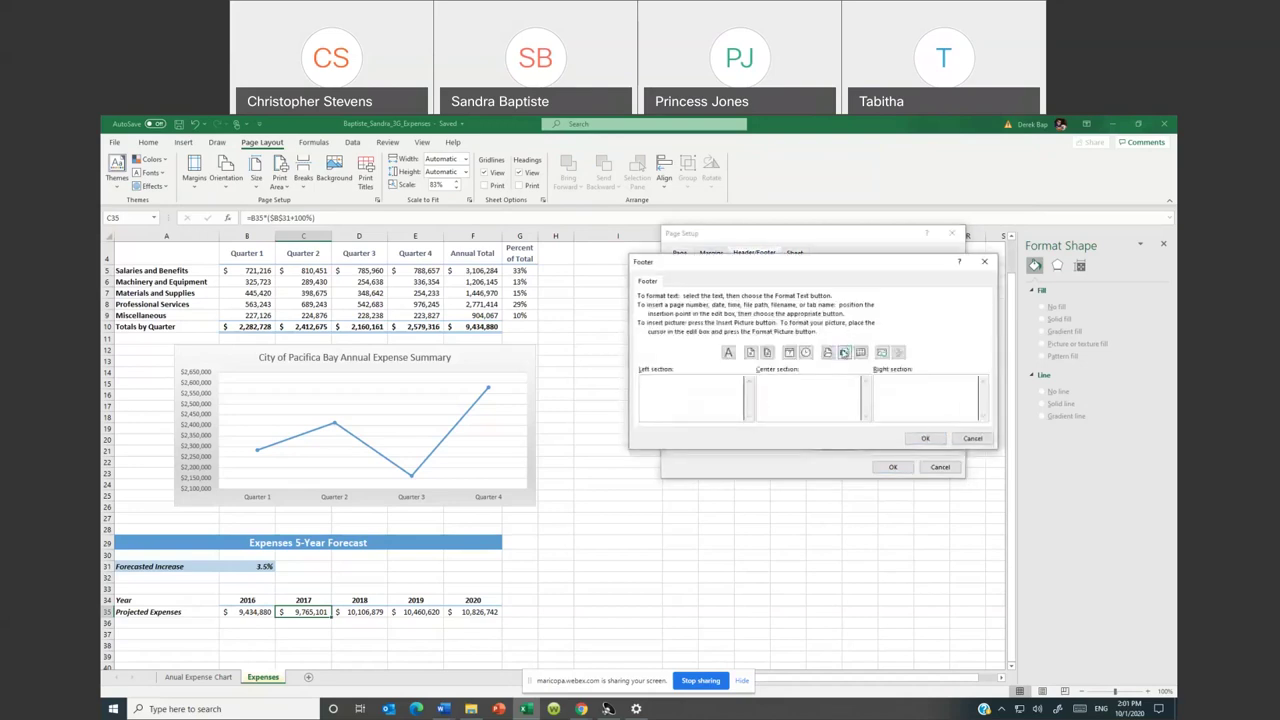
left_click(843, 352)
left_click(924, 439)
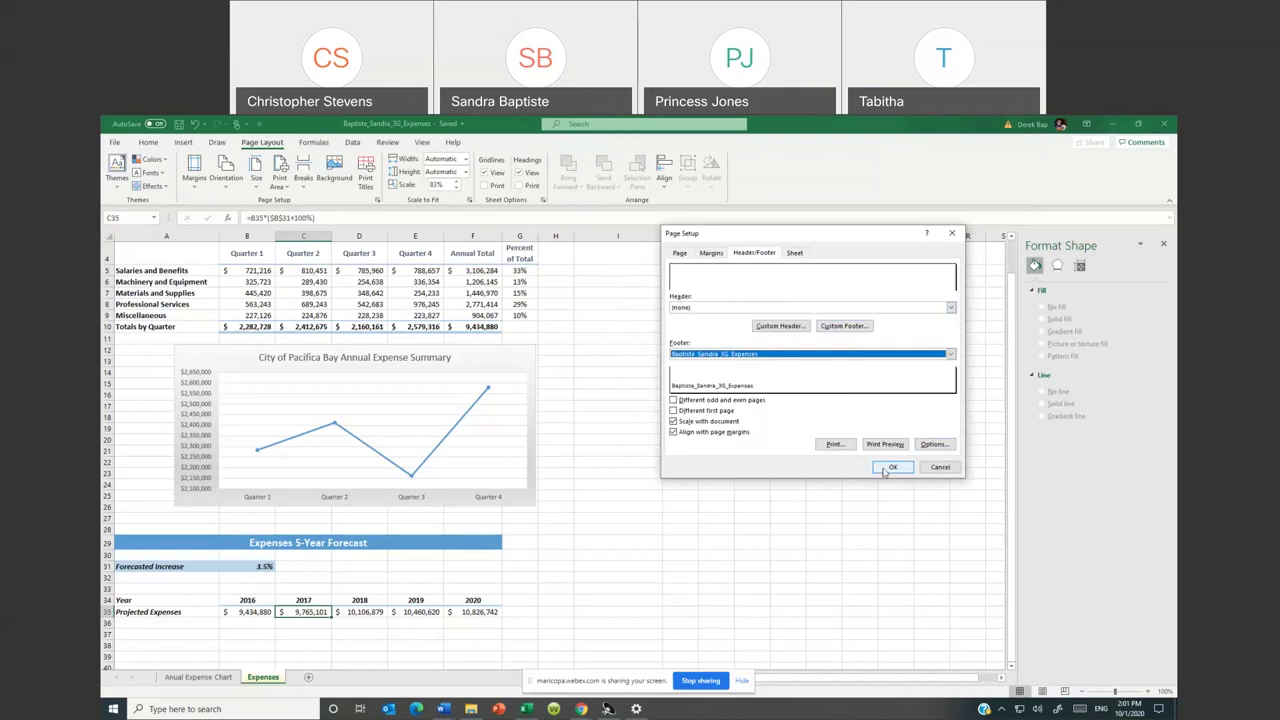
Scale the Expenses sheet to fit 1 page tall, leaving the page width blank, and save the workbook
left_click(679, 256)
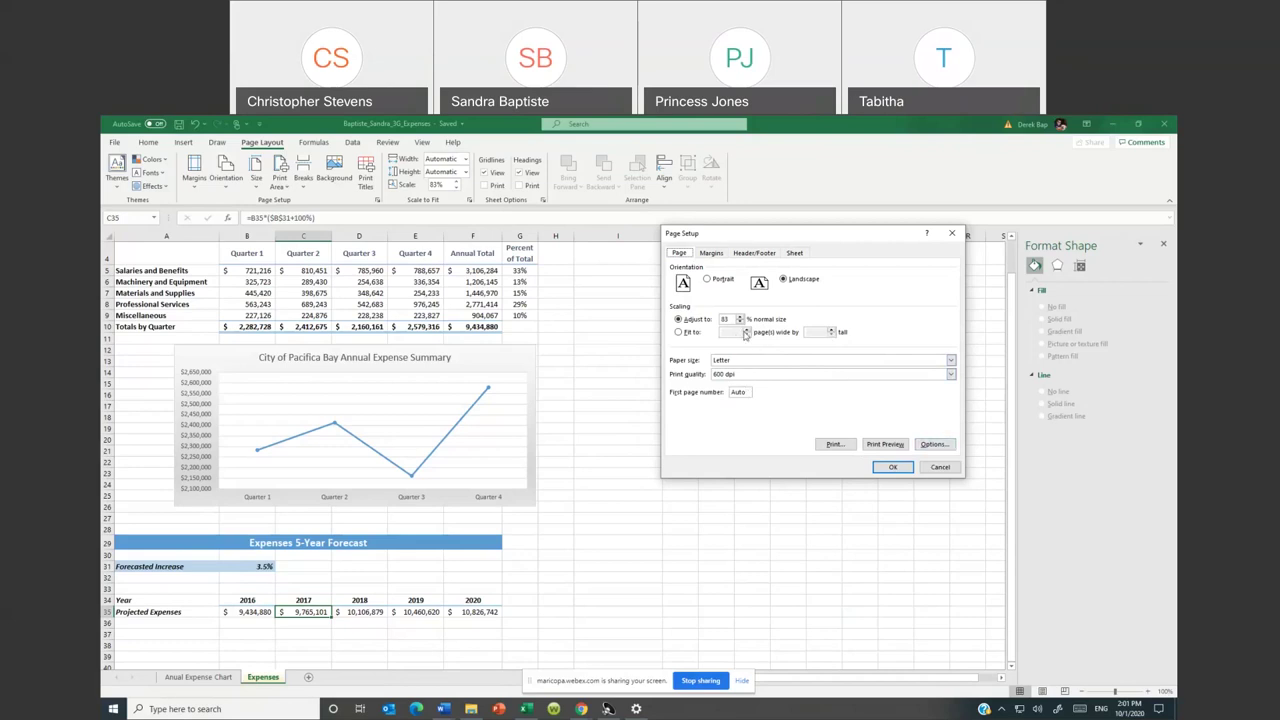
left_click(680, 332)
left_click(825, 332)
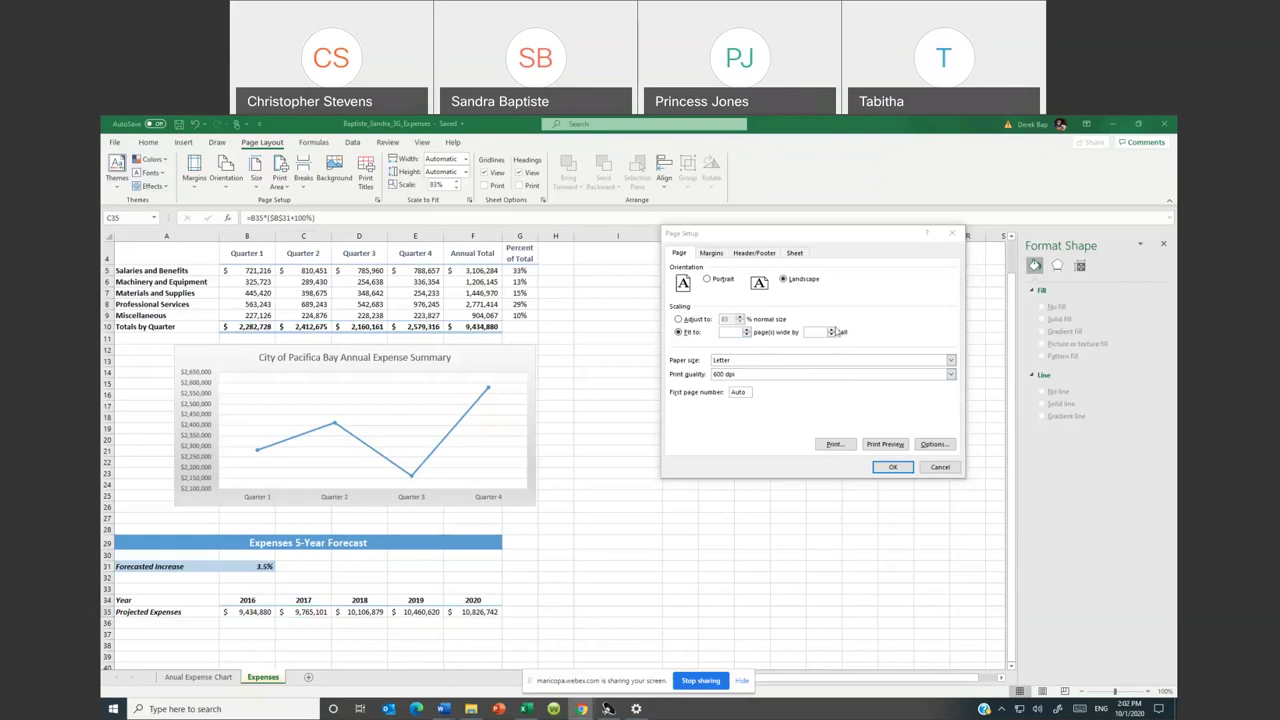
left_click(830, 330)
left_click(893, 467)
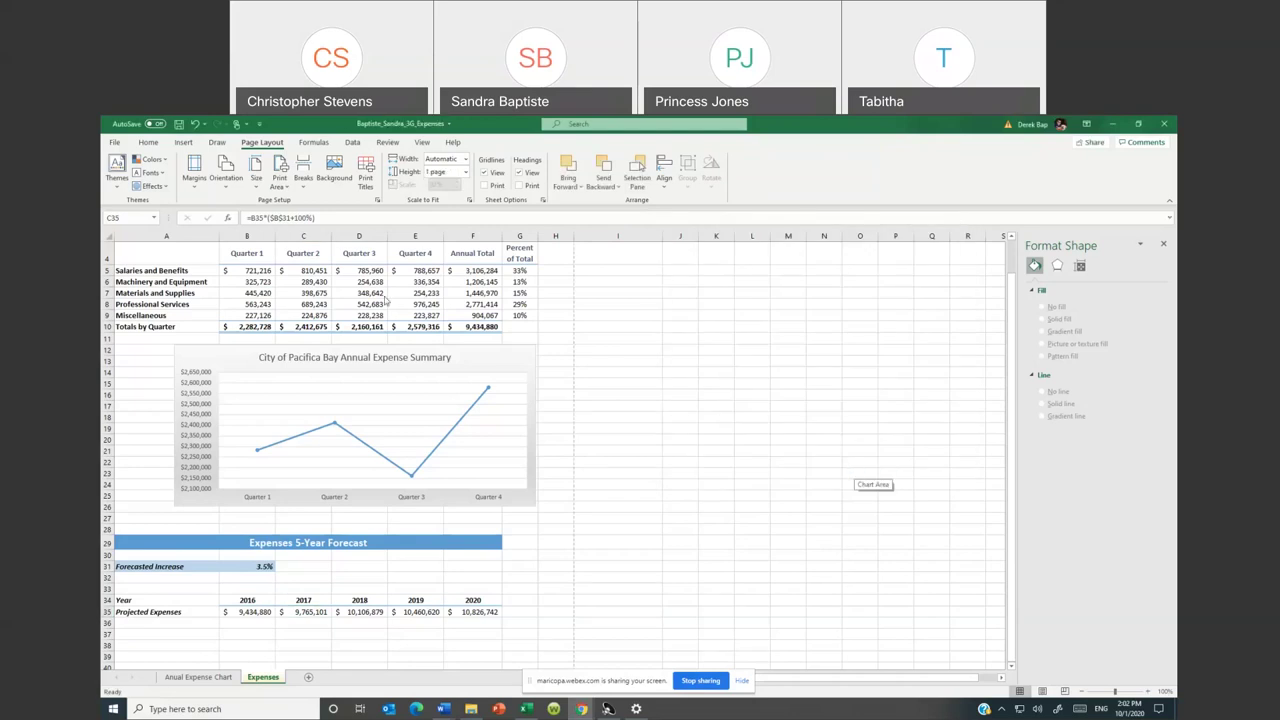
left_click(178, 125)
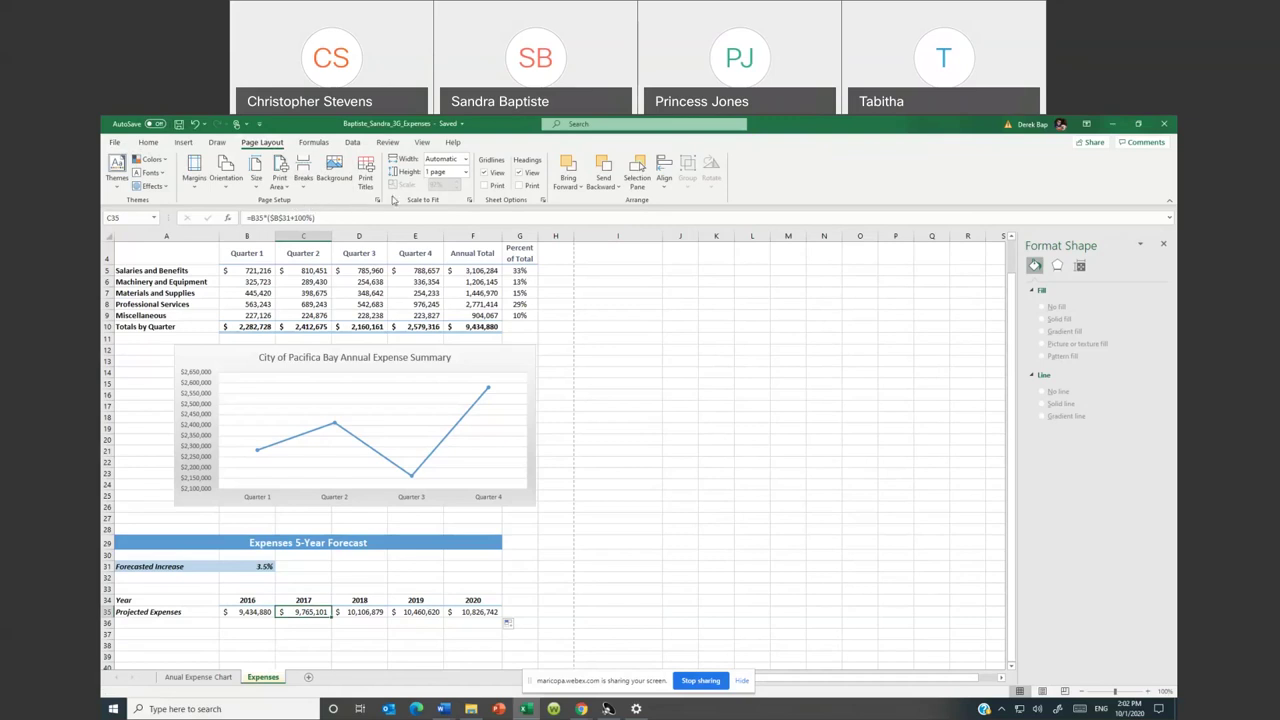
left_click(469, 200)
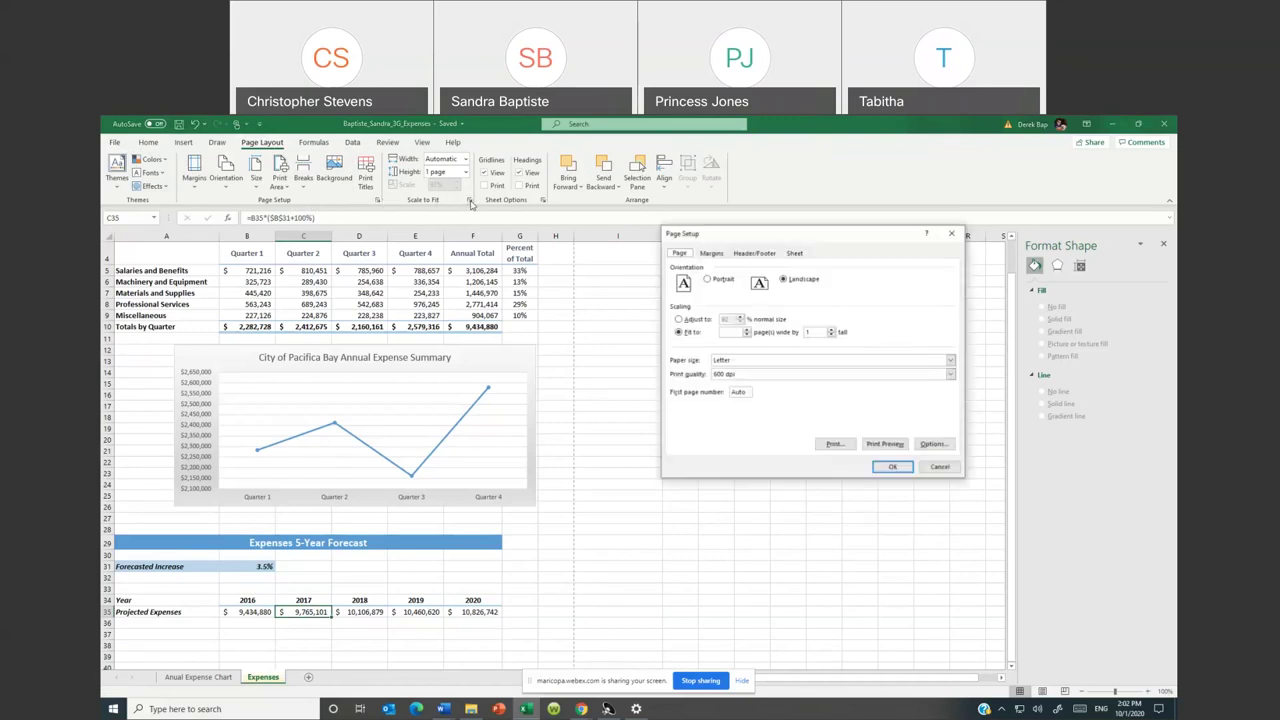
left_click(955, 234)
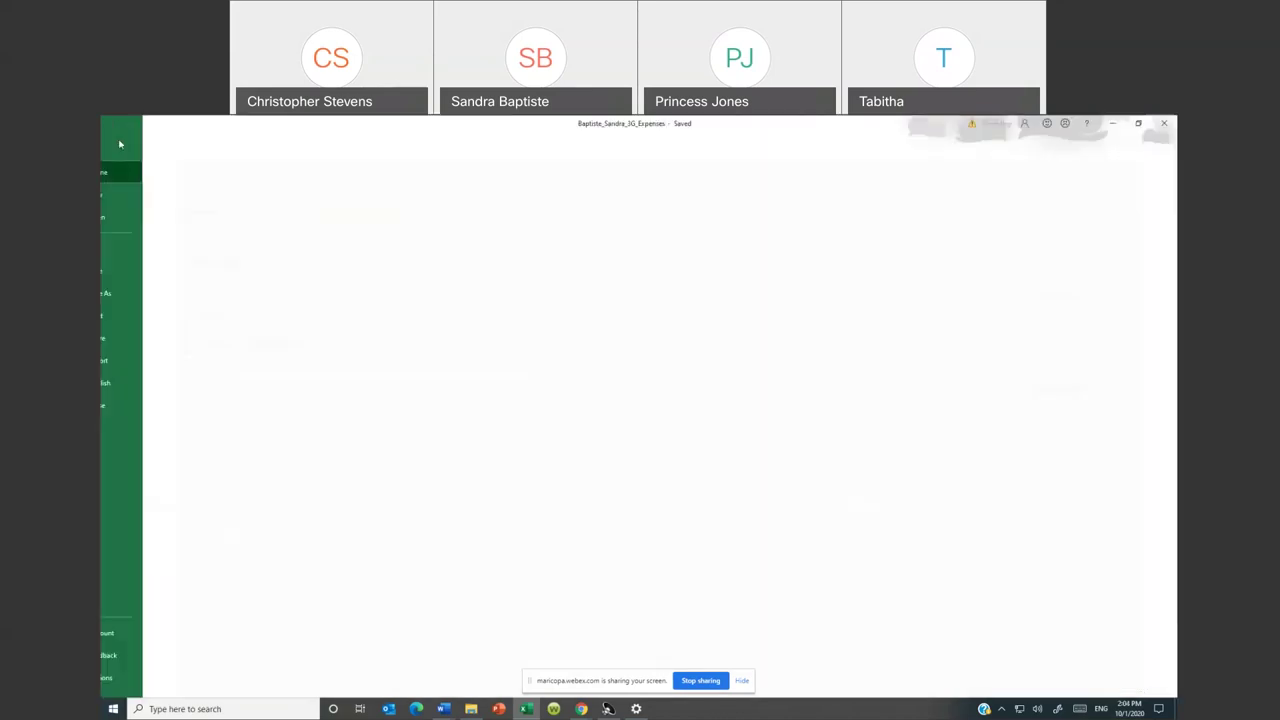
Show all of the workbook's document properties and enter the tag "annual expense summary"
left_click(118, 143)
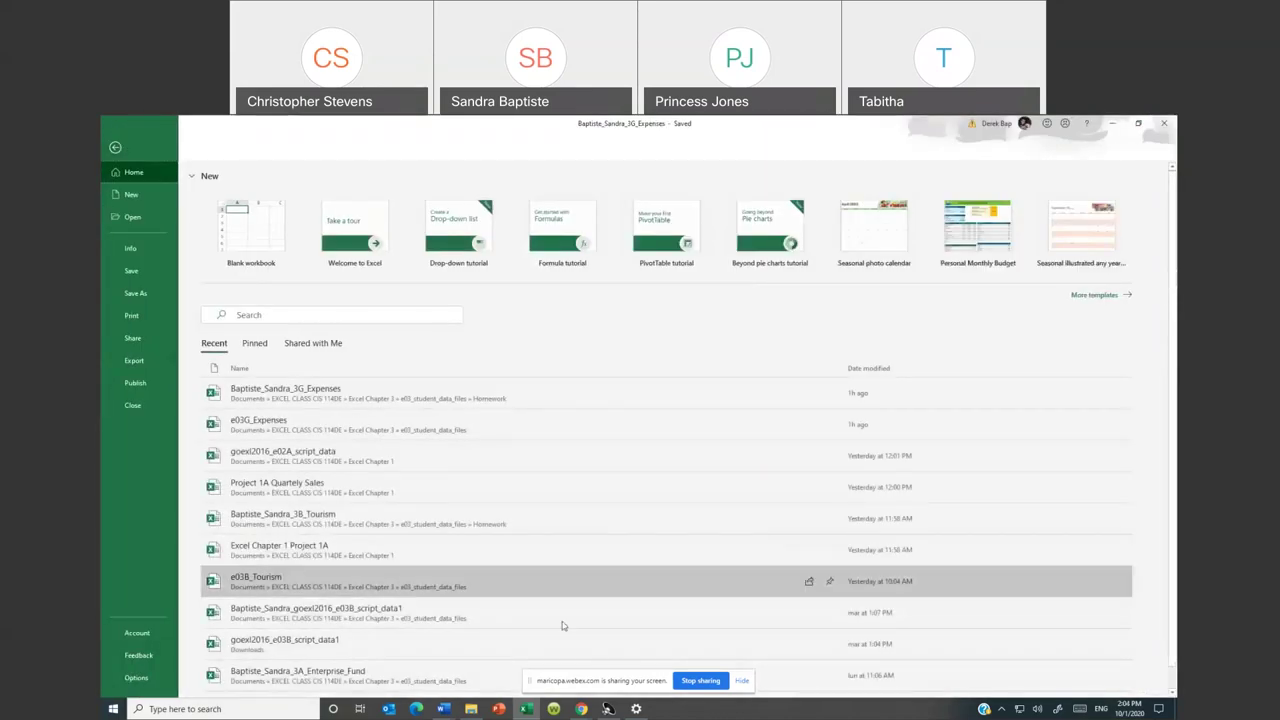
left_click(136, 251)
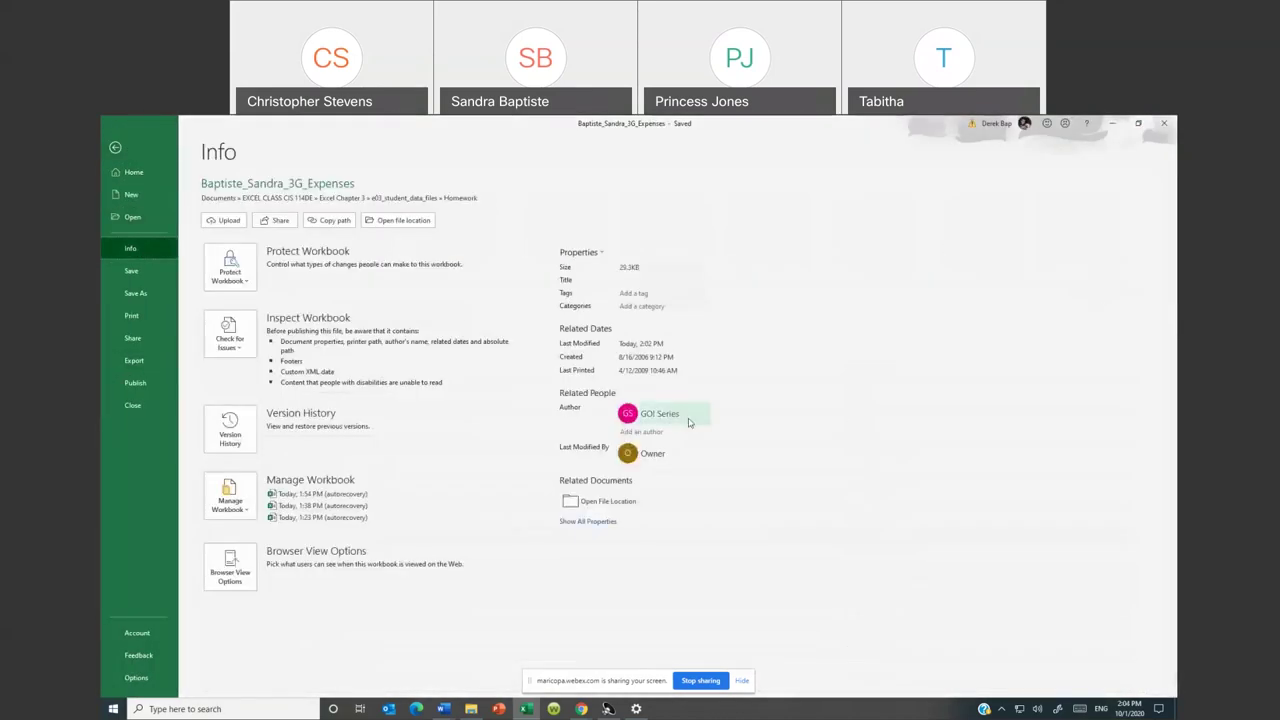
left_click(608, 524)
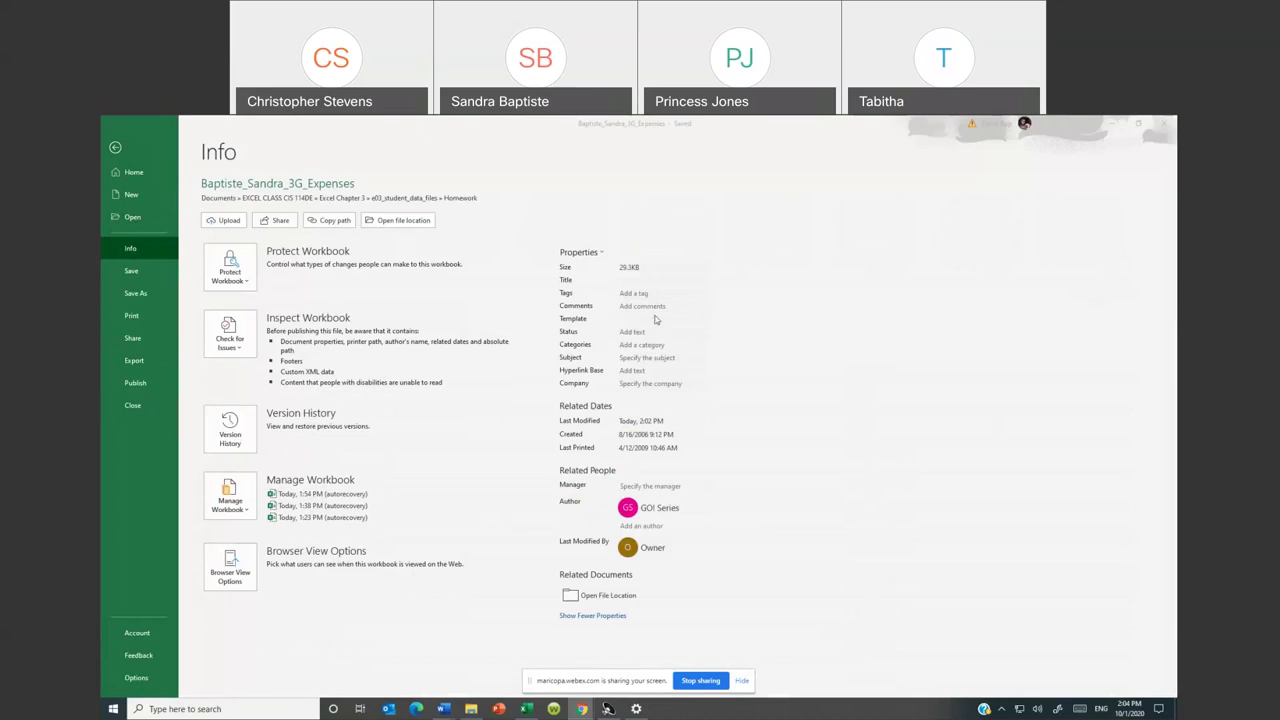
left_click(626, 293)
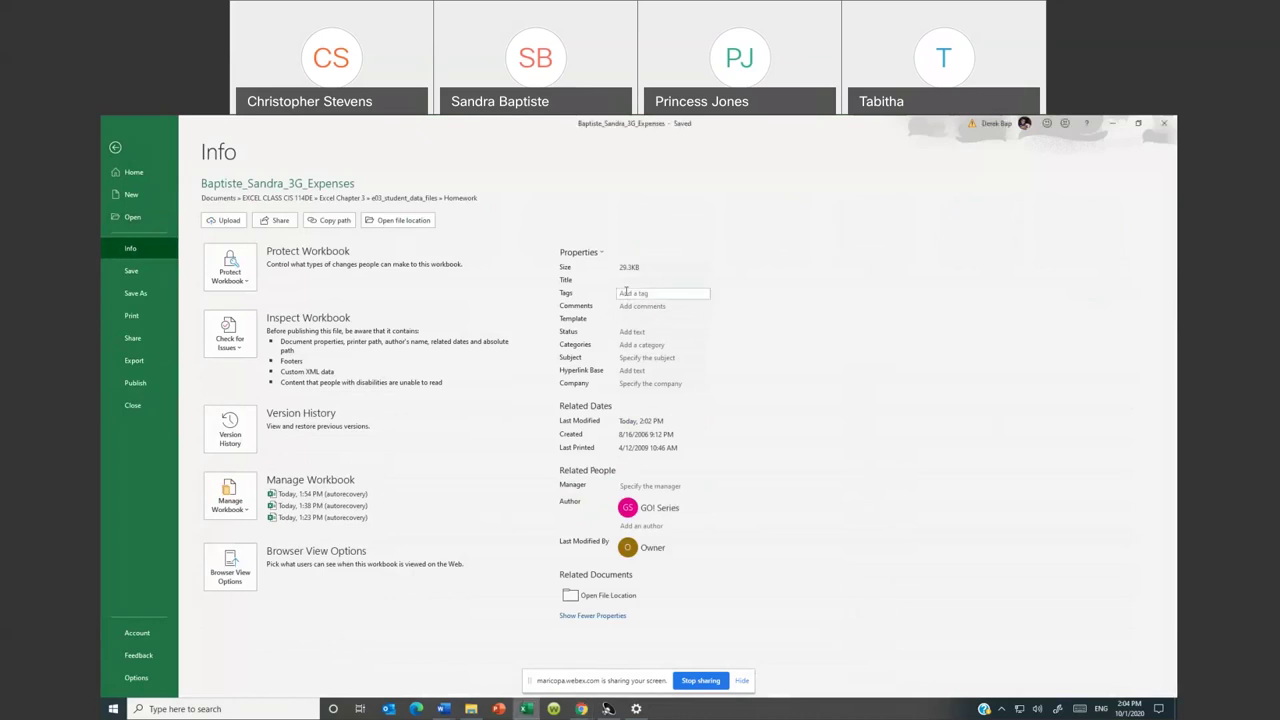
type("annual expense summary")
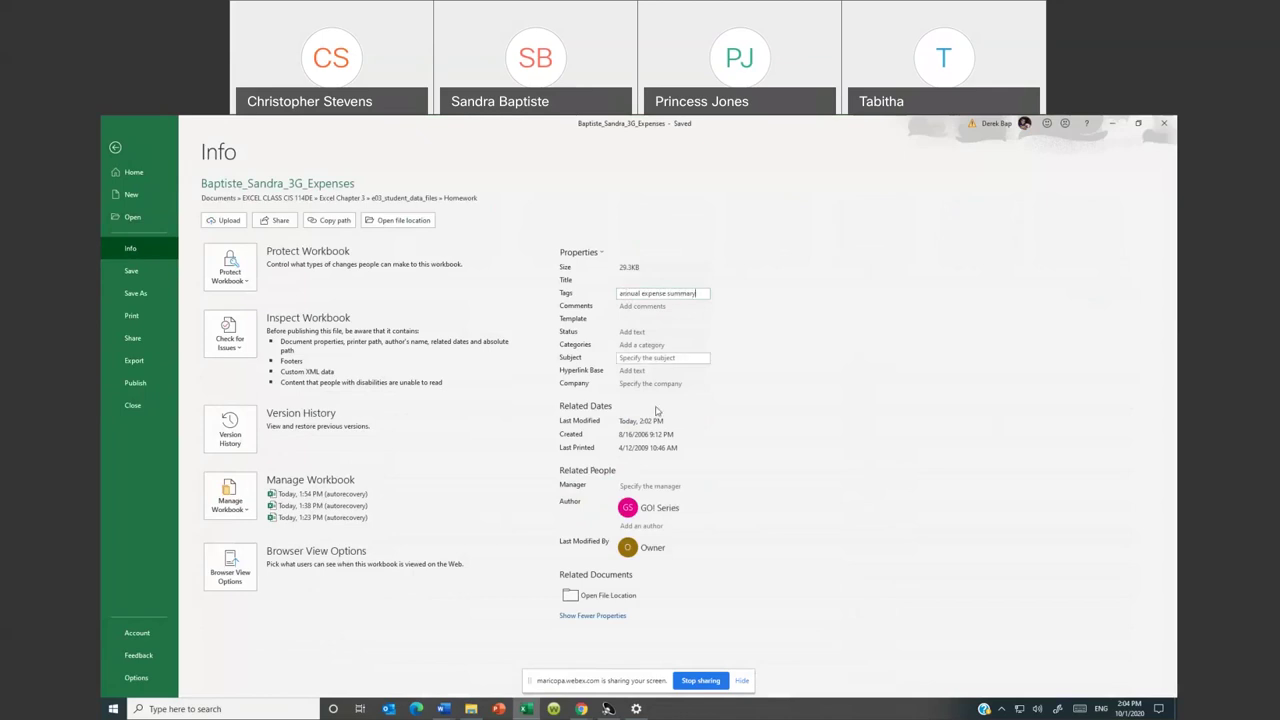
Add the student's full name as an additional author in the workbook properties
left_click(634, 529)
type("sandra")
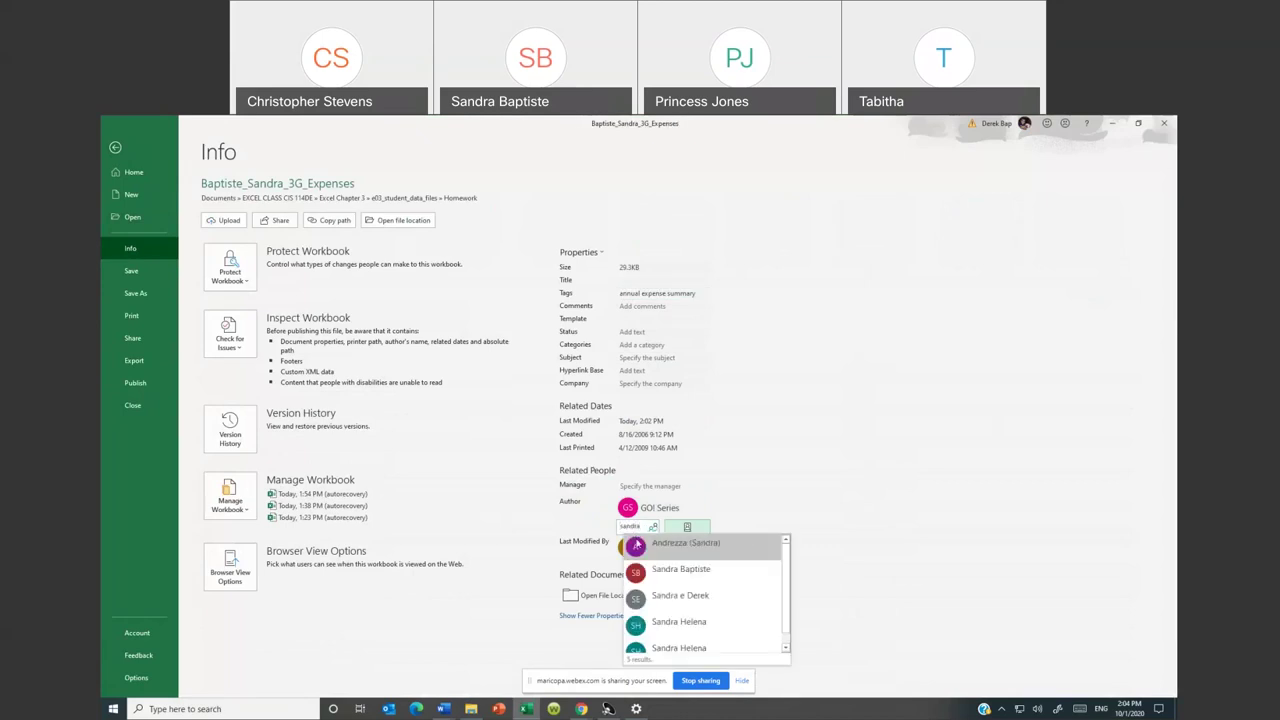
left_click(668, 568)
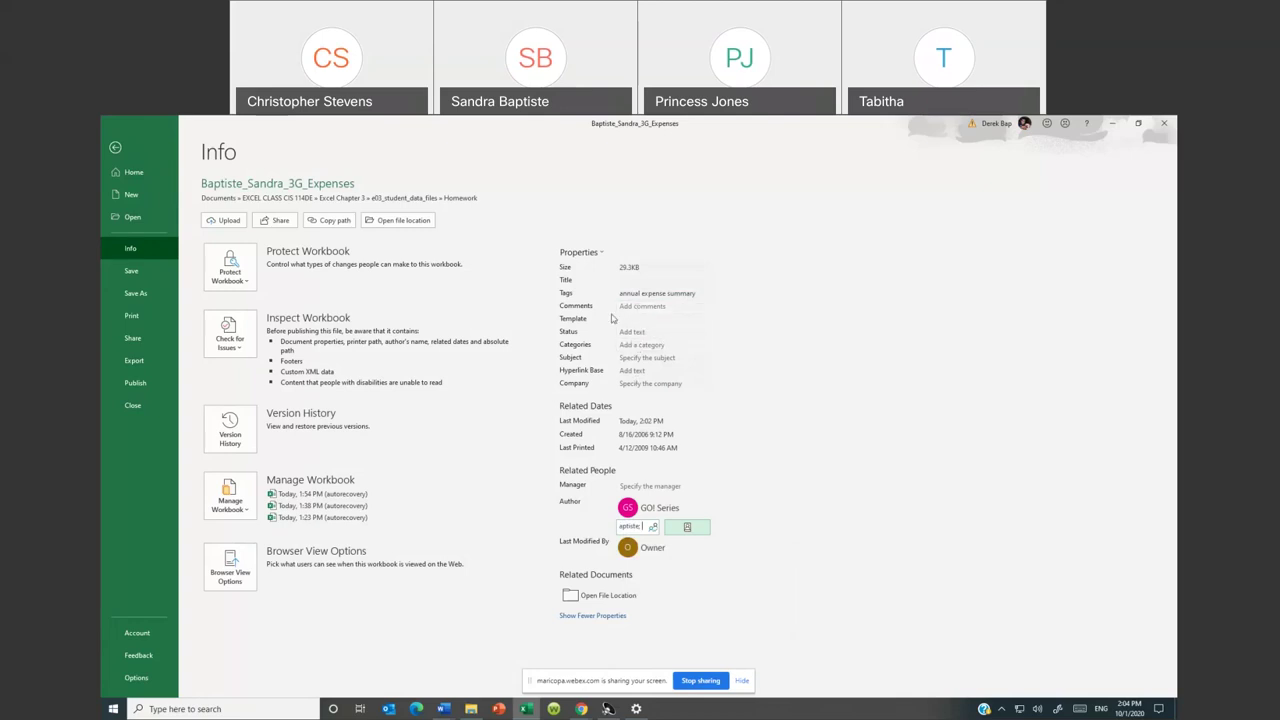
Set the workbook's Subject property to CSI-114DE and save the workbook
left_click(638, 355)
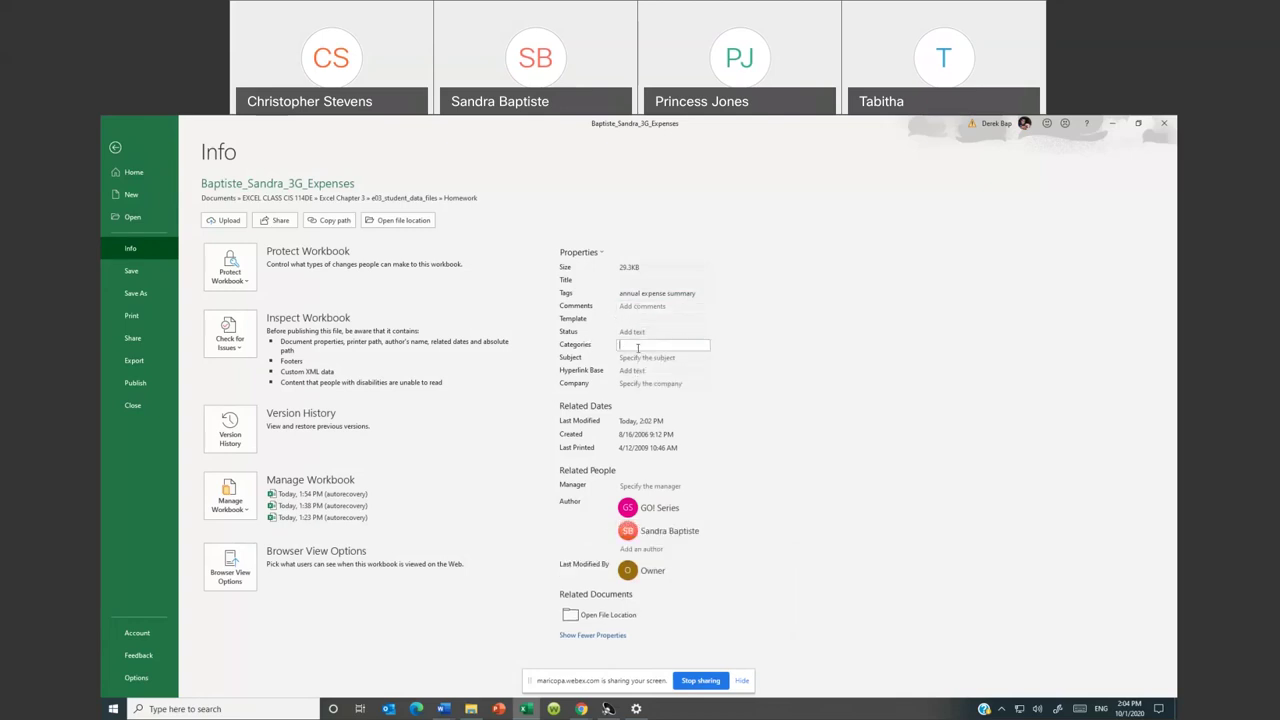
left_click(638, 357)
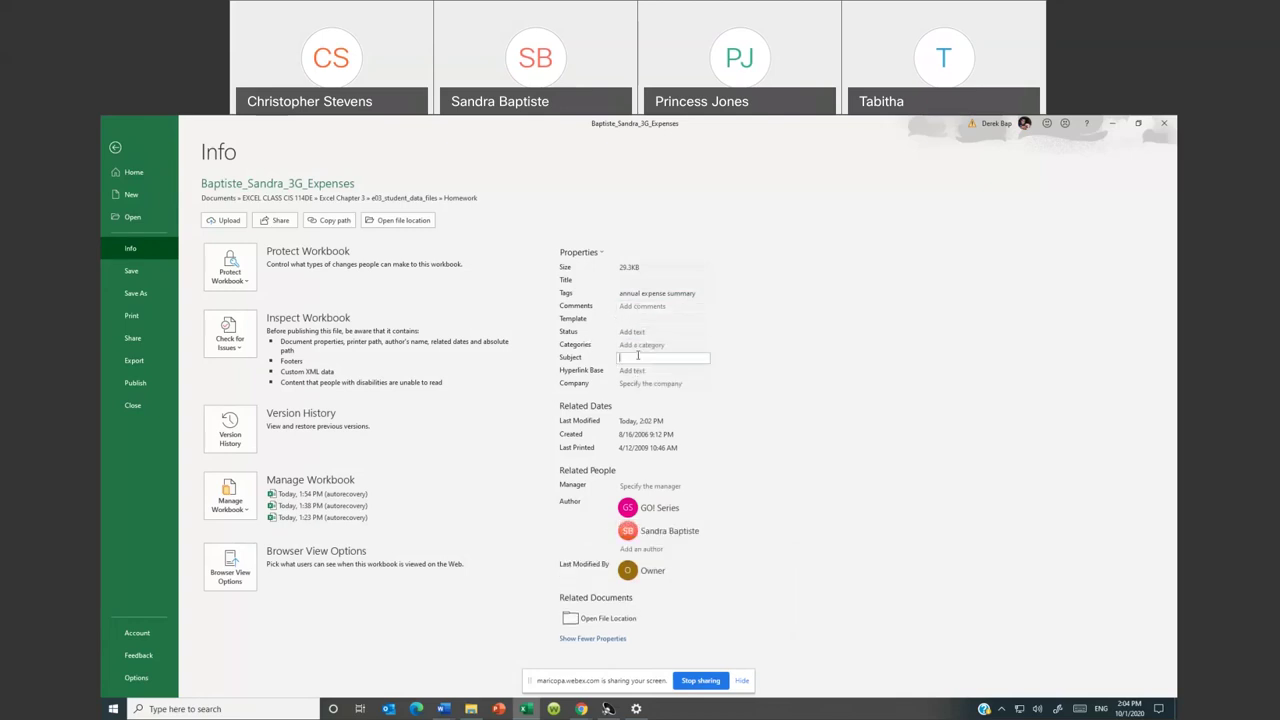
type("CSI-13")
type("4DE")
left_click(772, 432)
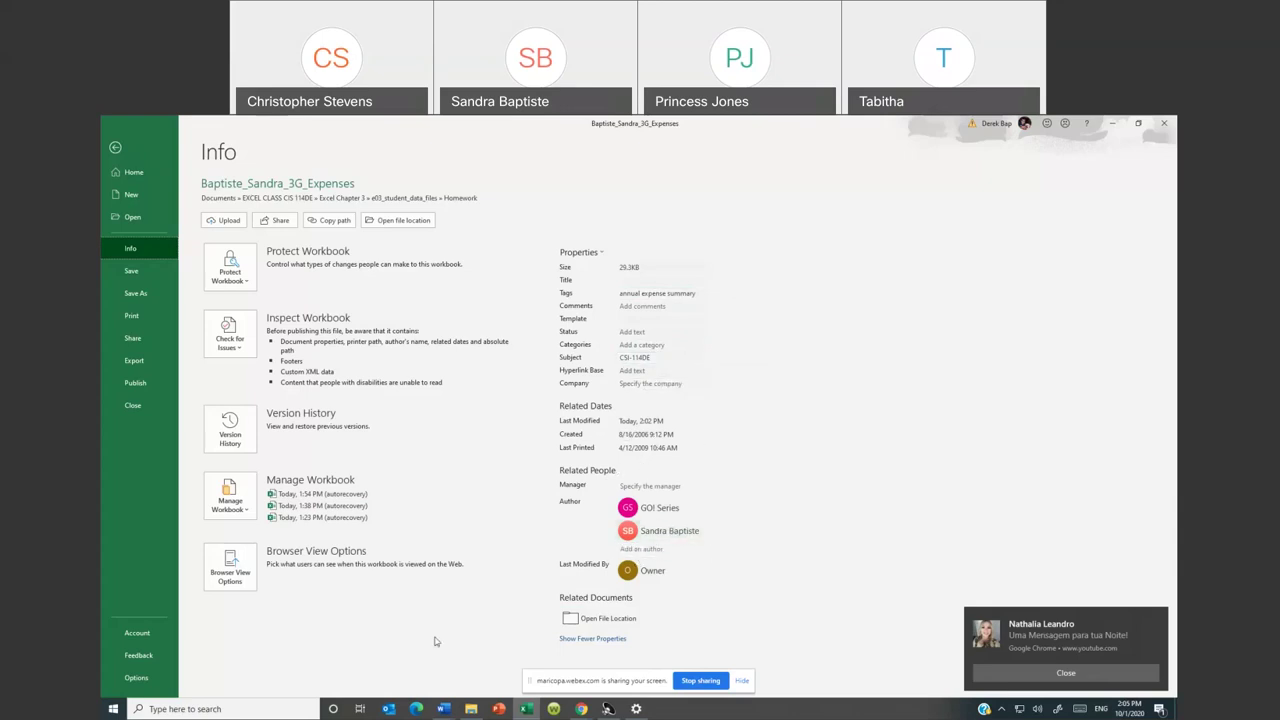
left_click(136, 279)
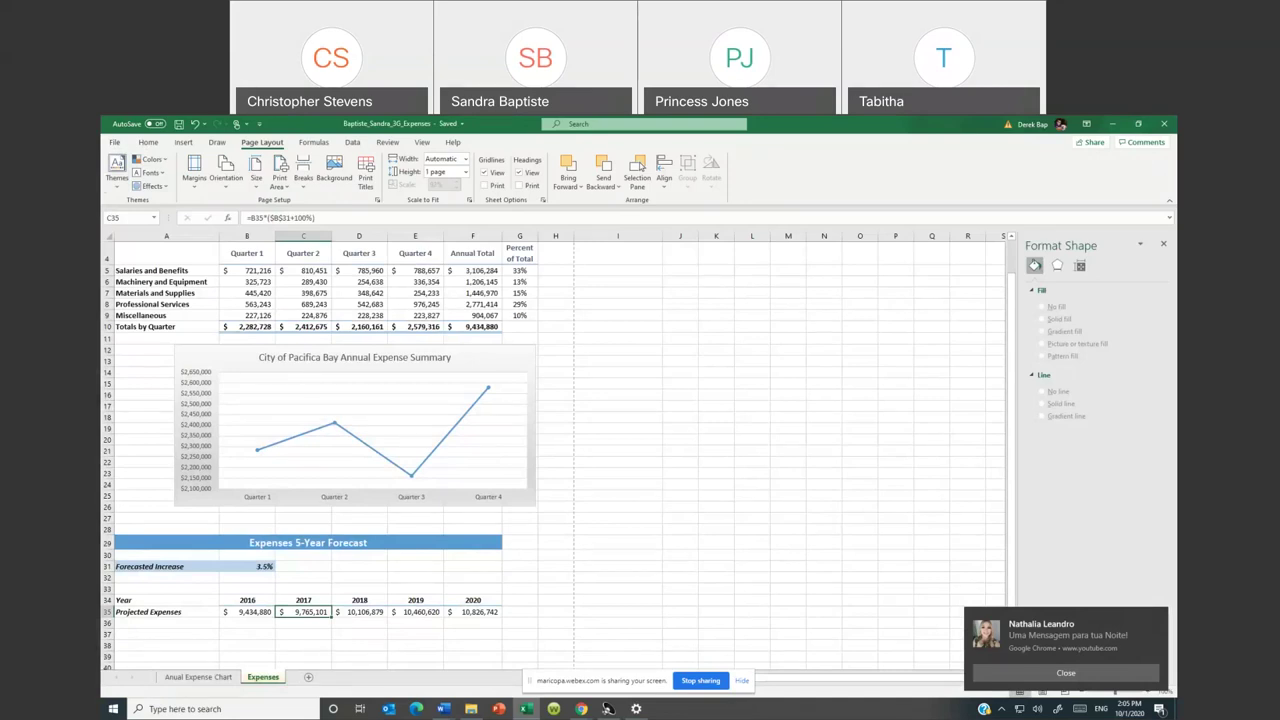
Dismiss the desktop notification and stop sharing the screen in the Webex meeting
left_click(607, 708)
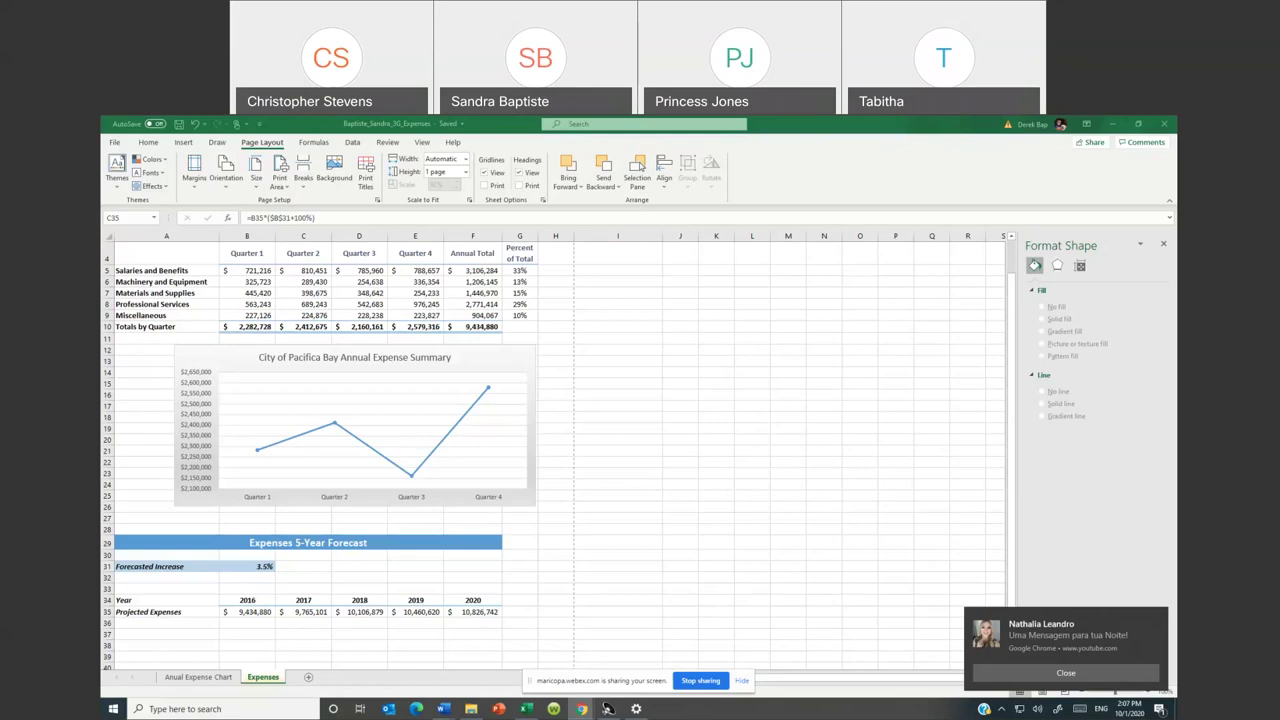
left_click(1062, 673)
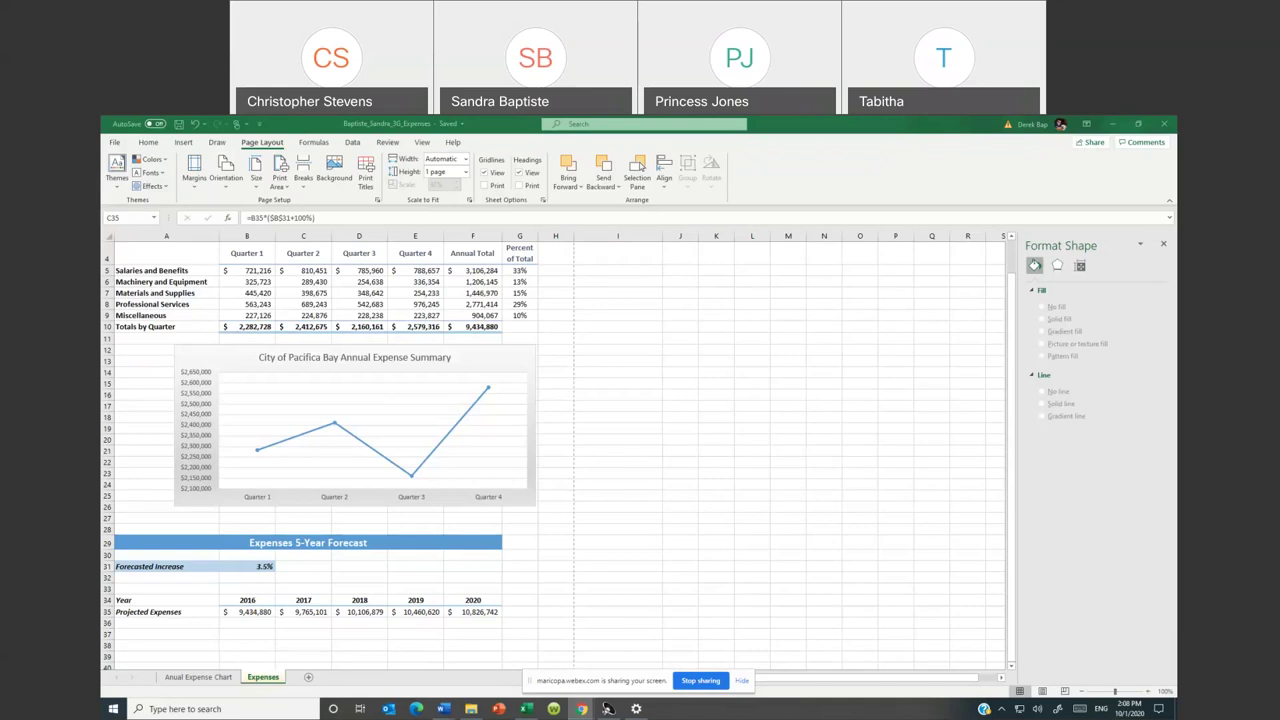
left_click(701, 681)
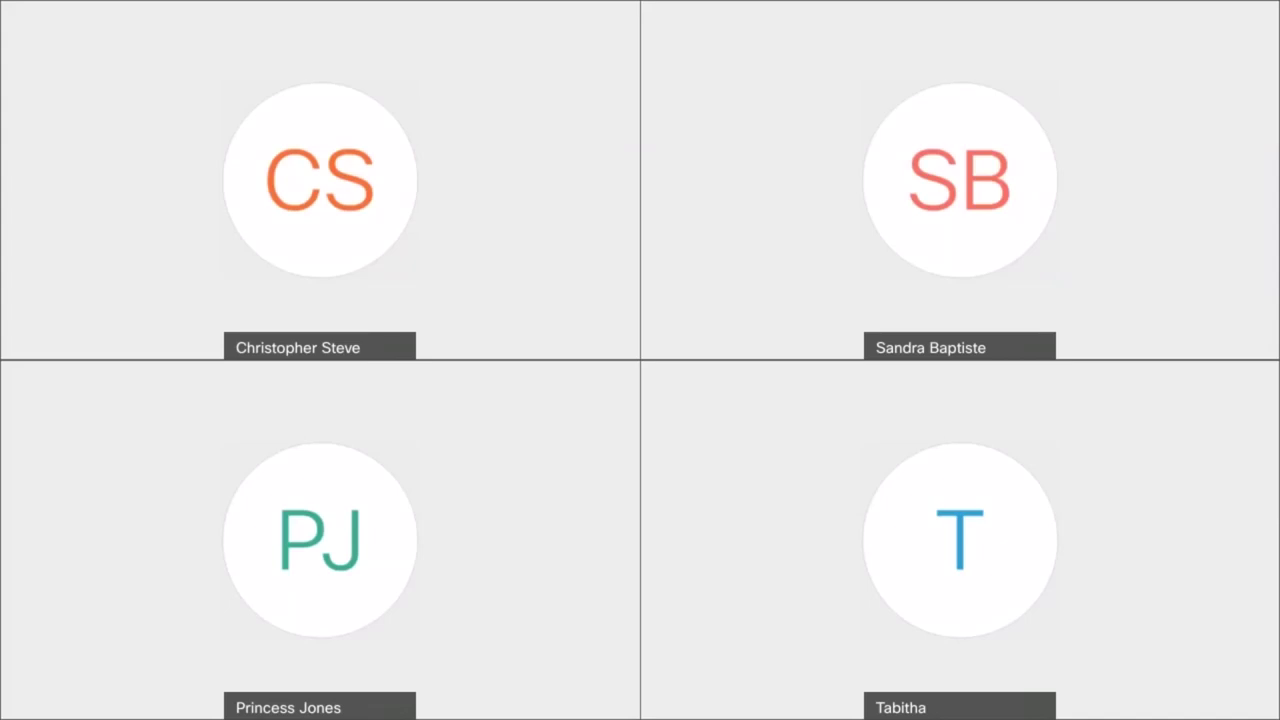